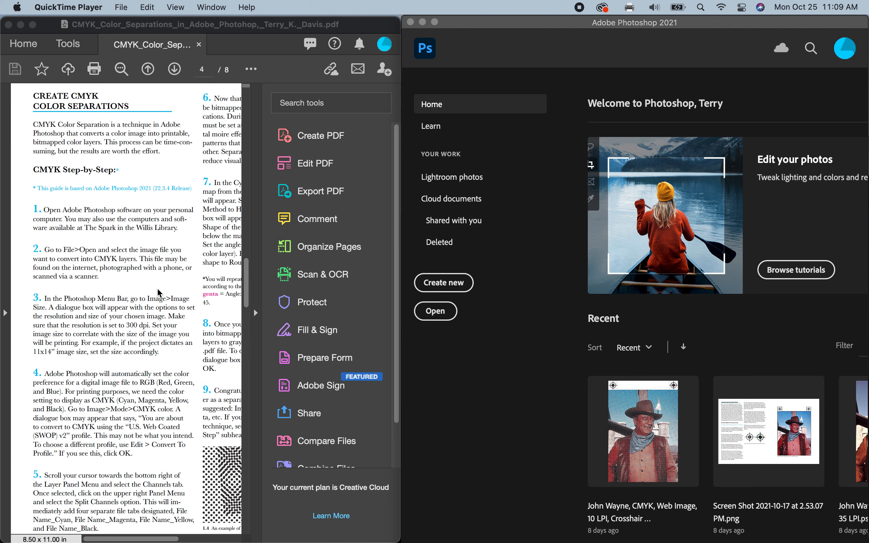
Open John Wayne CMYK Web Photo.jpeg from the CMYK Color Separations Demo folder in Photoshop and activate the Move tool.
left_click(521, 59)
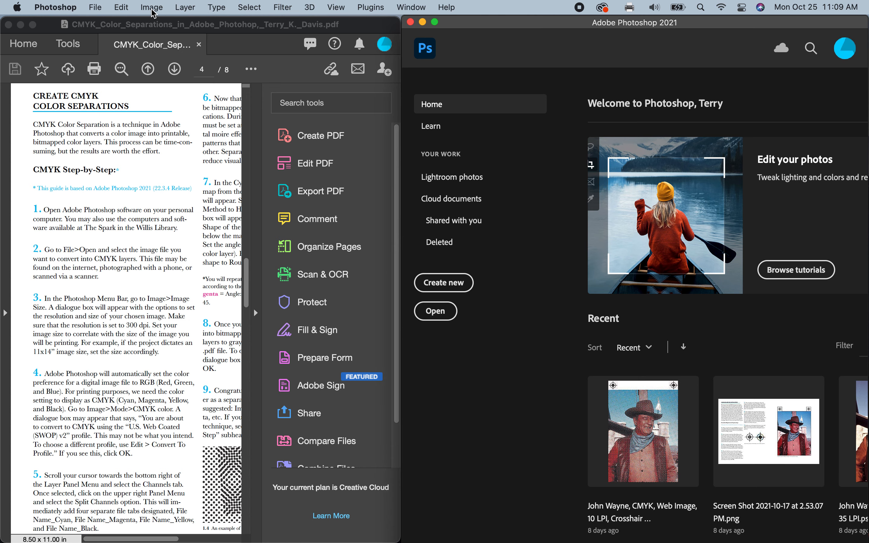
left_click(97, 9)
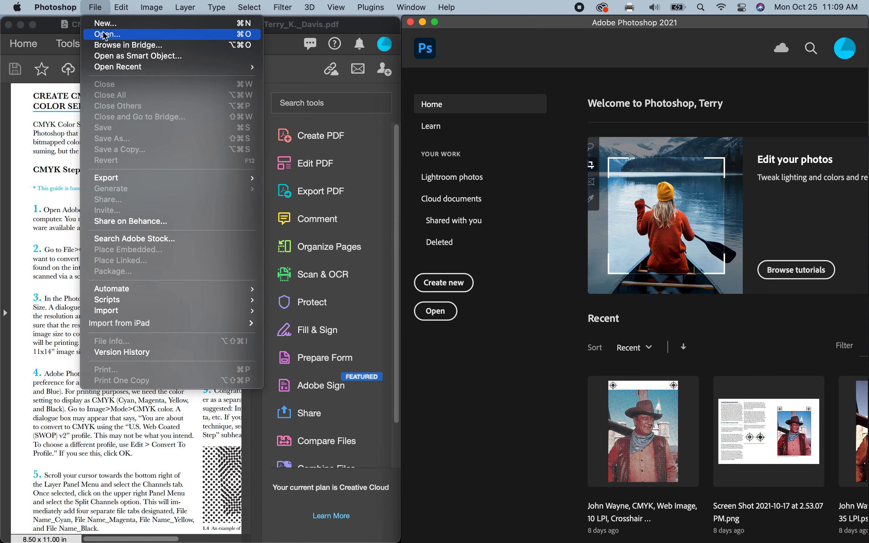
left_click(104, 36)
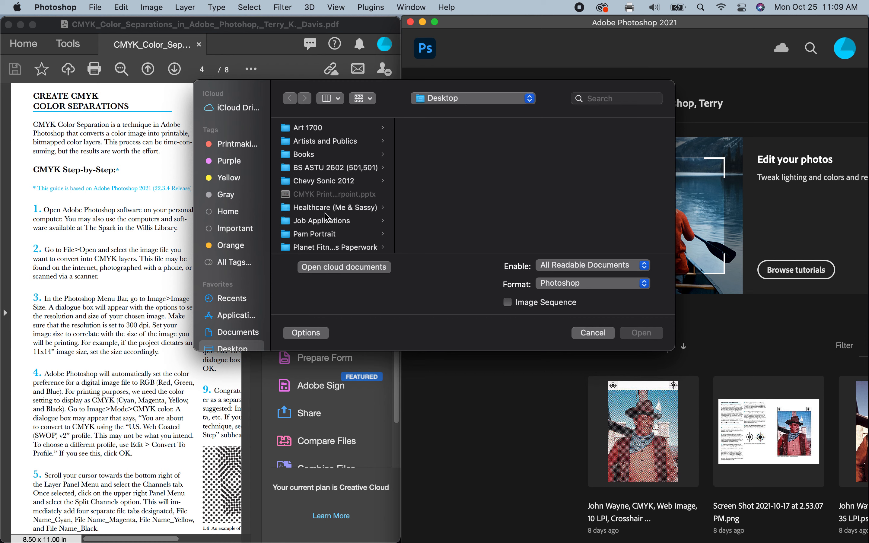
scroll(325, 215, "down", 2)
scroll(316, 169, "up", 2)
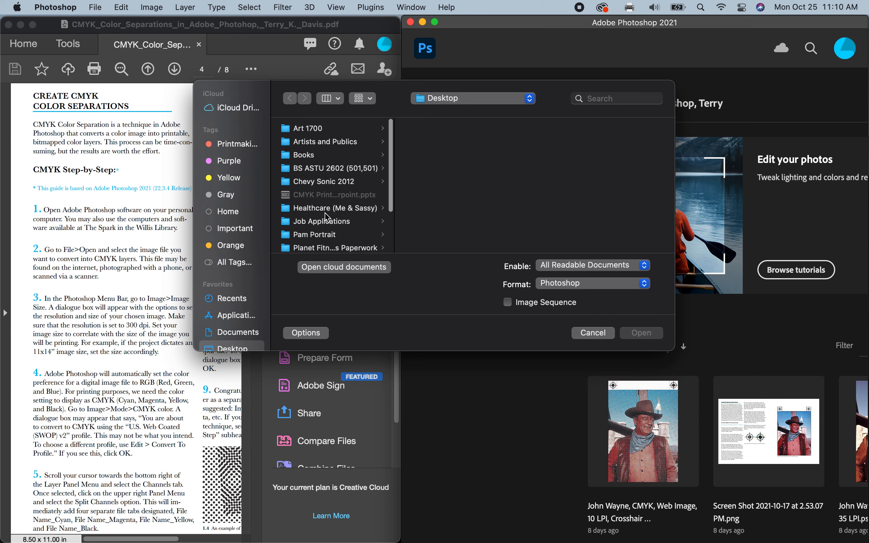
left_click(315, 167)
left_click(429, 158)
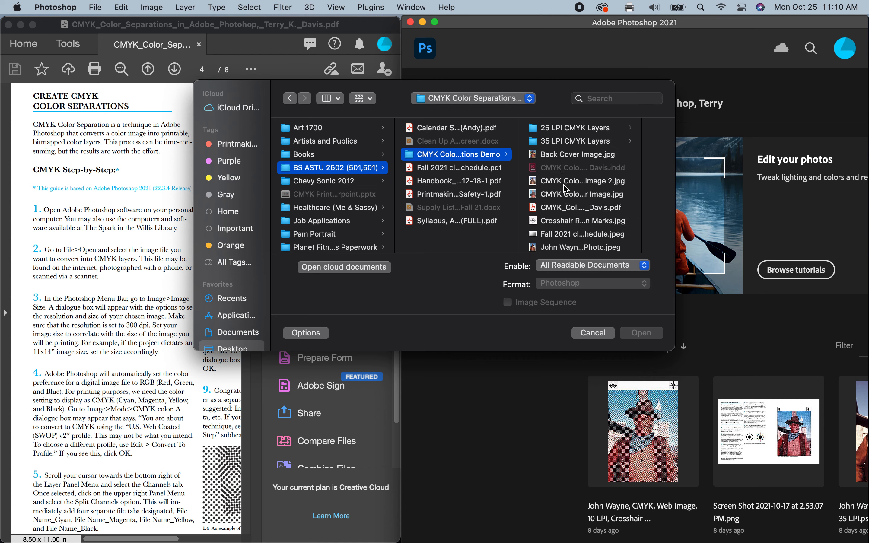
scroll(571, 234, "down", 2)
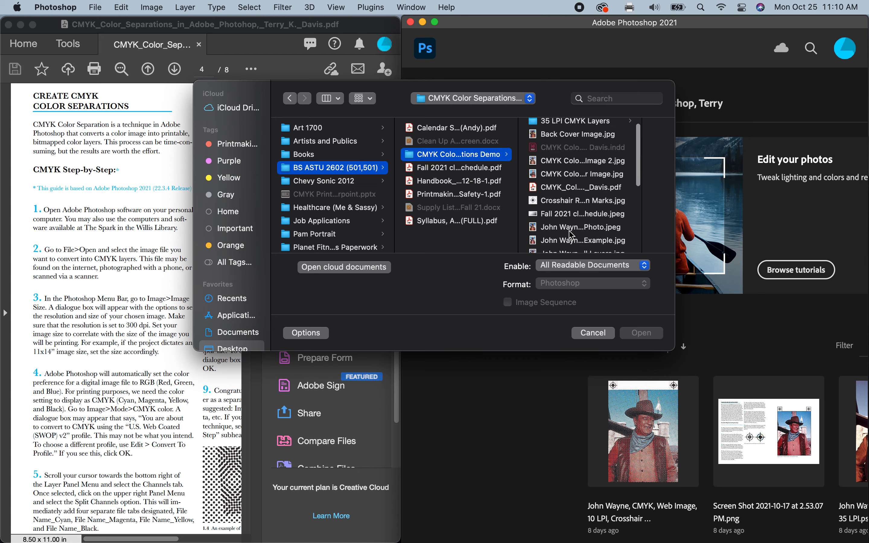
left_click(571, 228)
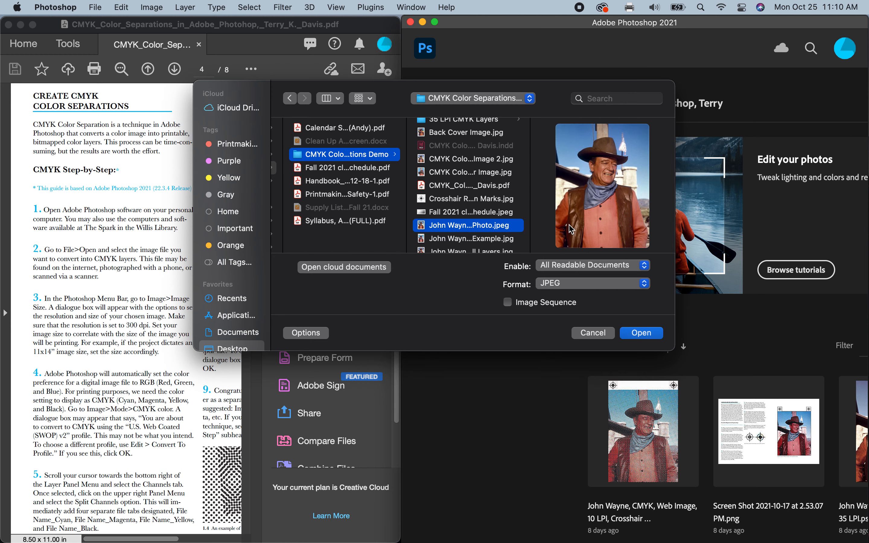
left_click(641, 333)
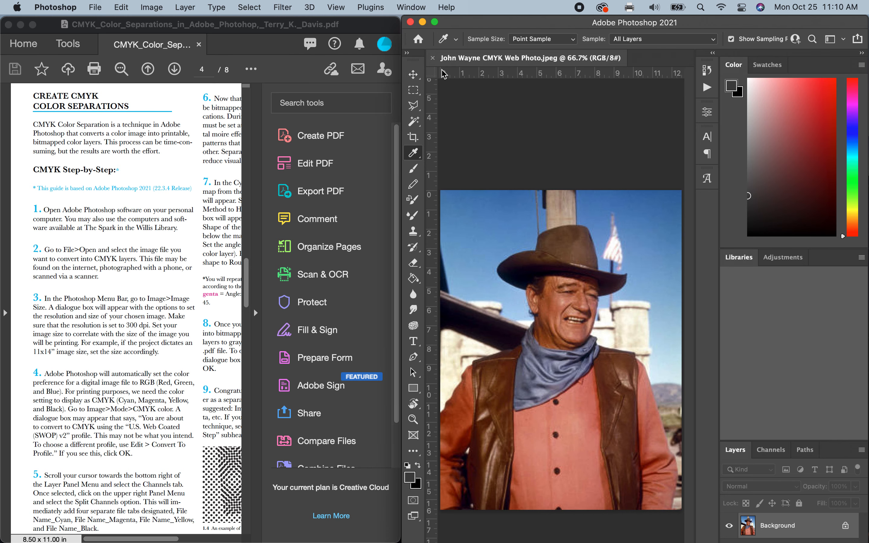
left_click(412, 74)
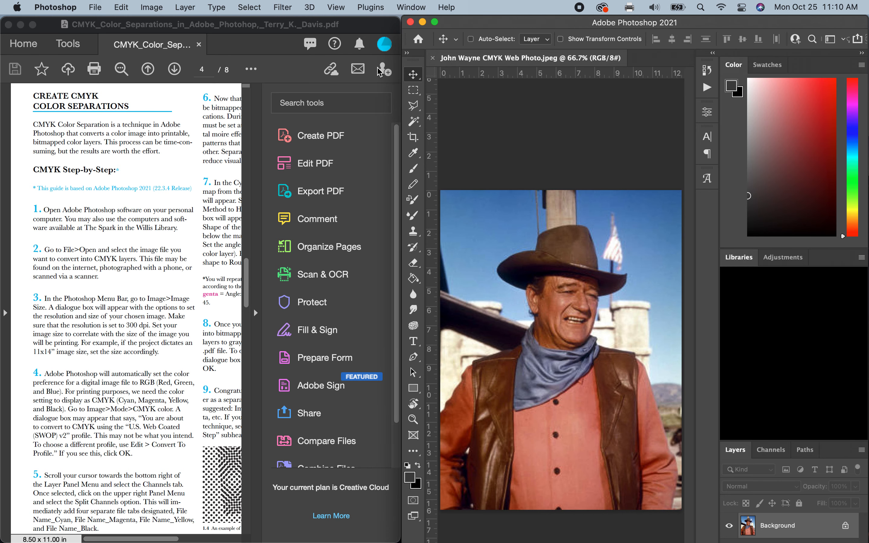
Resize the photo proportionally to a width of 8.5 inches at a resolution of 300 pixels/inch.
key("super+minus")
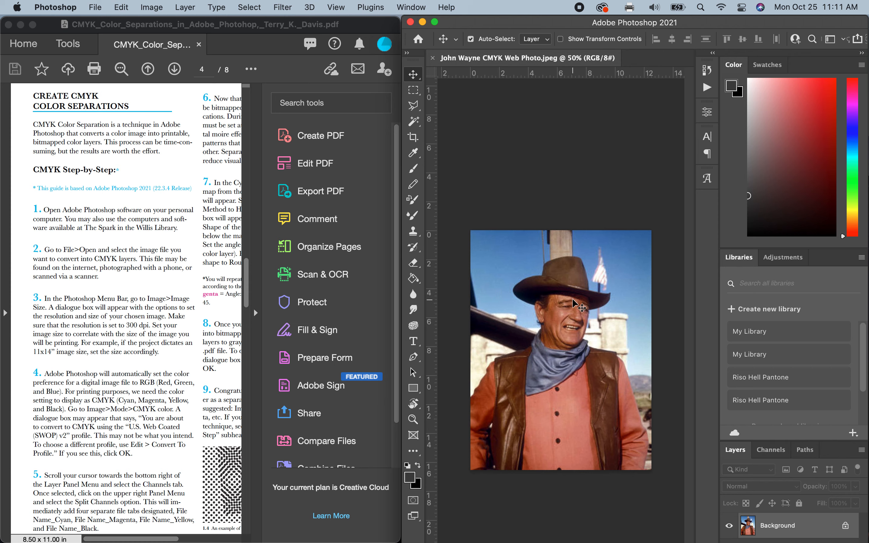
left_click(152, 7)
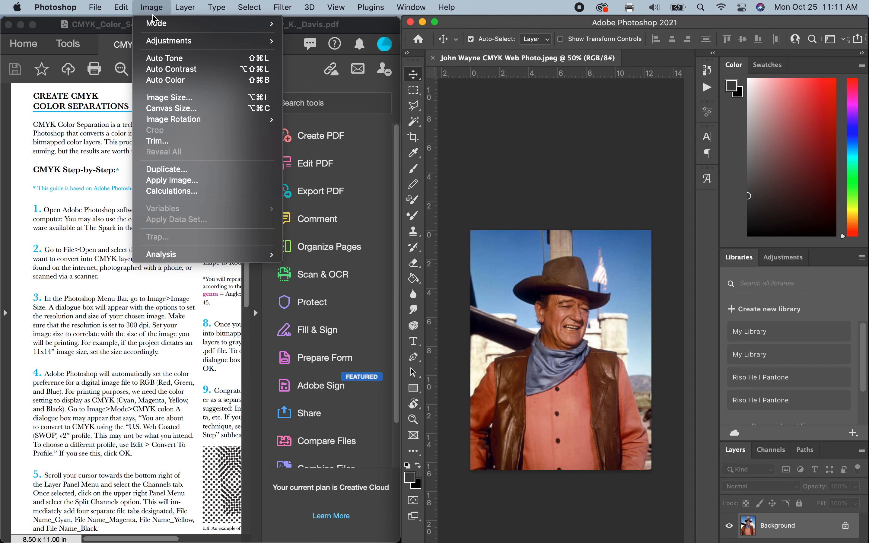
left_click(169, 98)
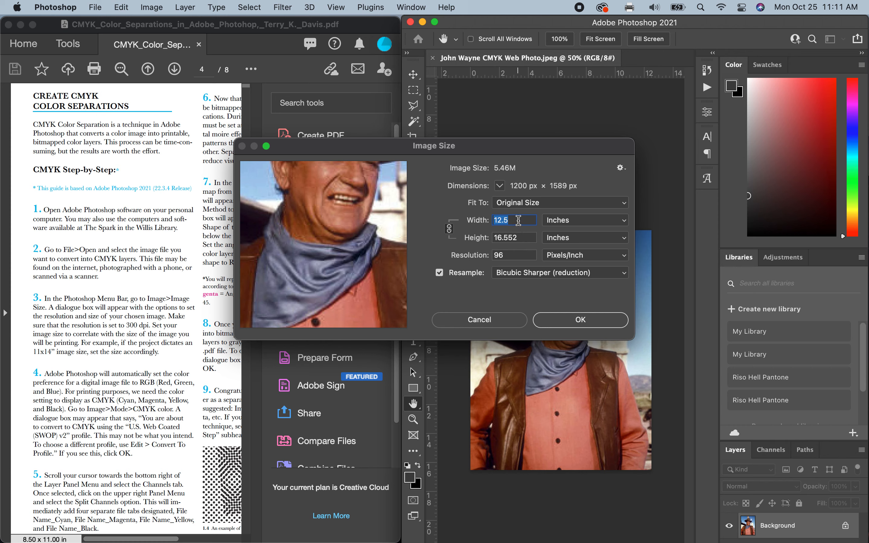
type("8.5")
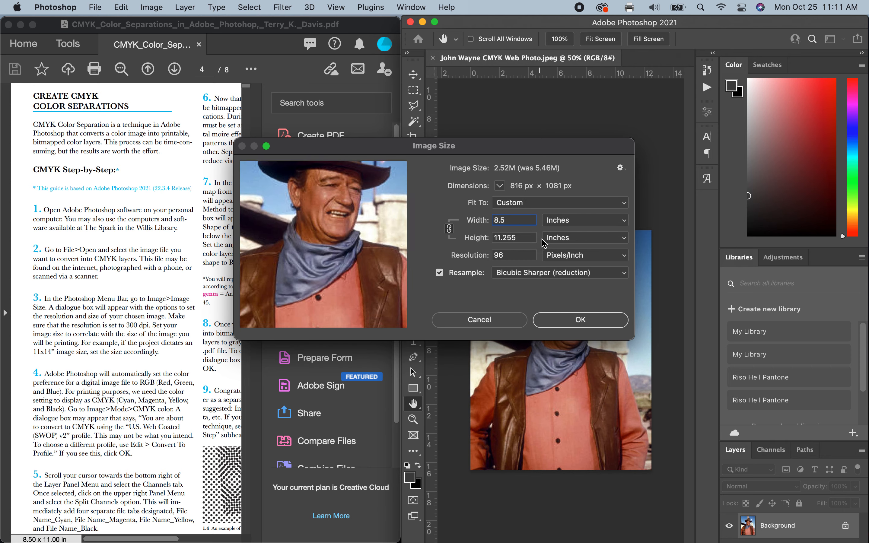
double_click(501, 254)
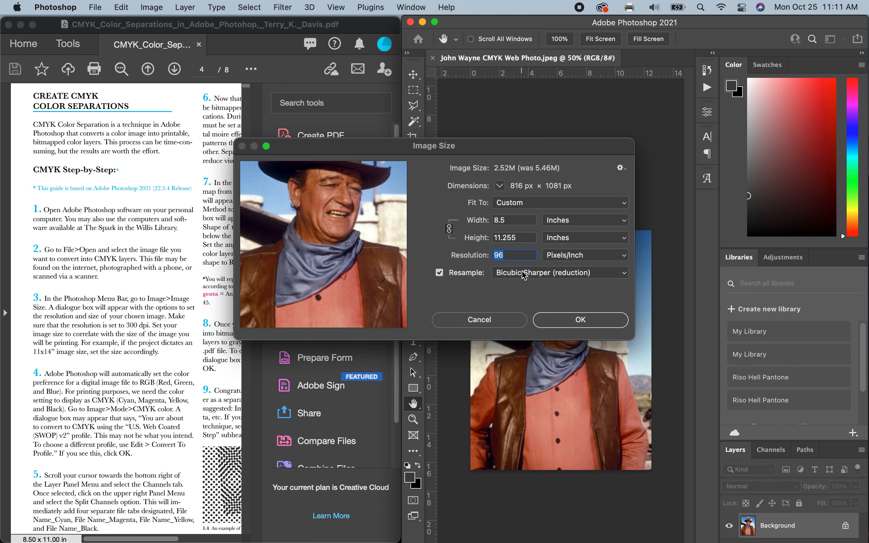
type("300")
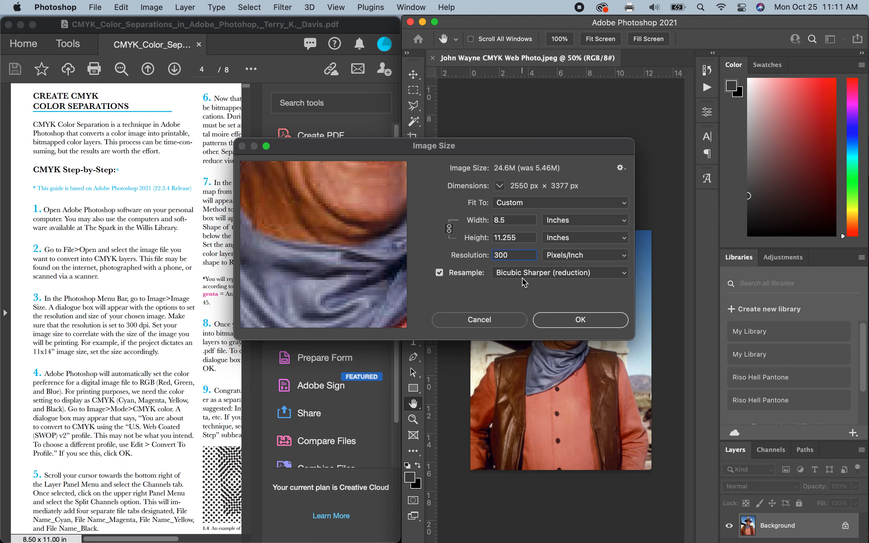
left_click(593, 322)
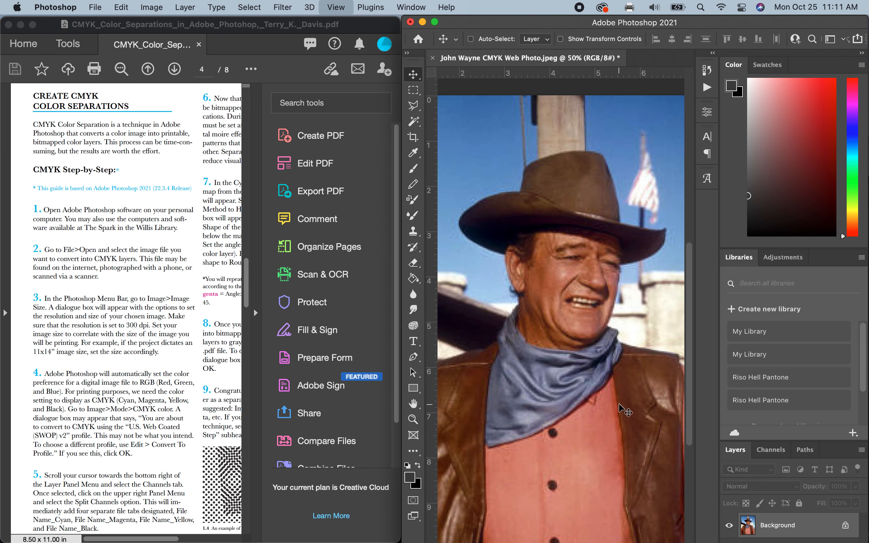
Convert the photo to CMYK Color mode, accepting the U.S. Web Coated (SWOP) v2 profile.
key("super+minus")
key("super+minus")
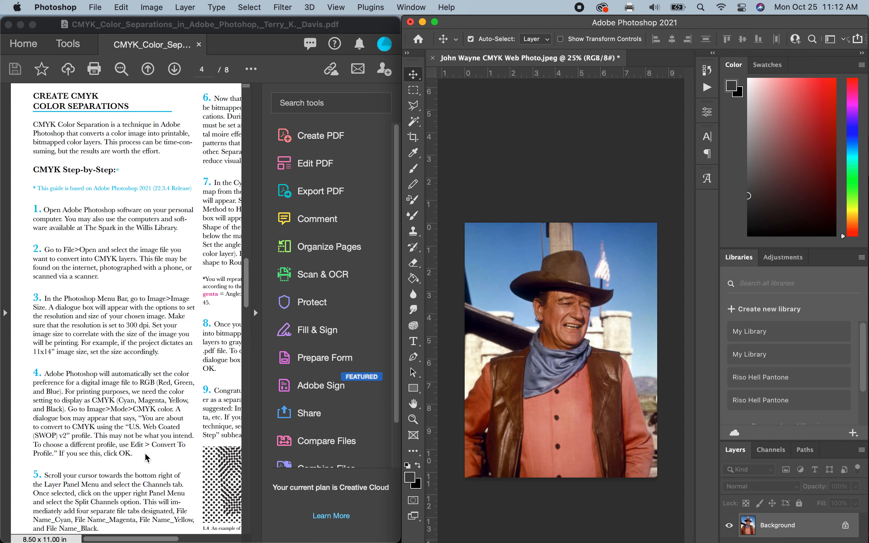
left_click(150, 8)
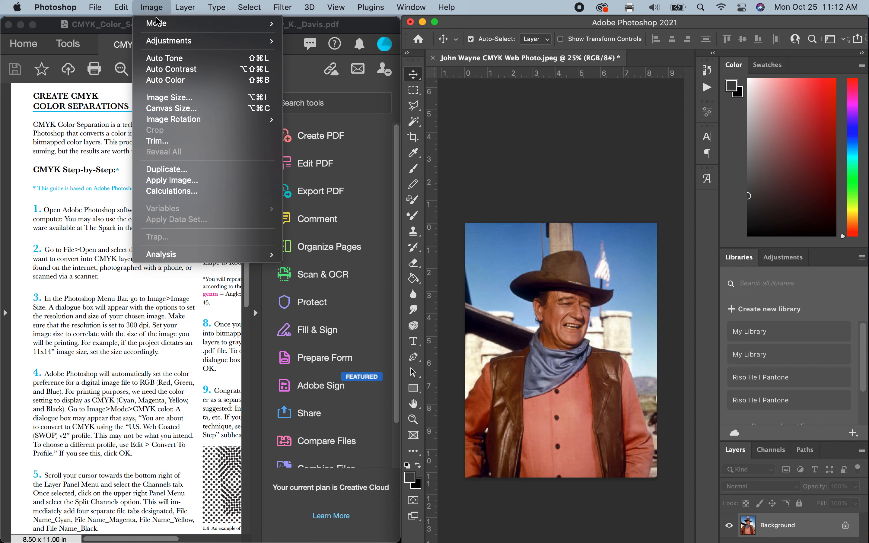
mouse_move(158, 23)
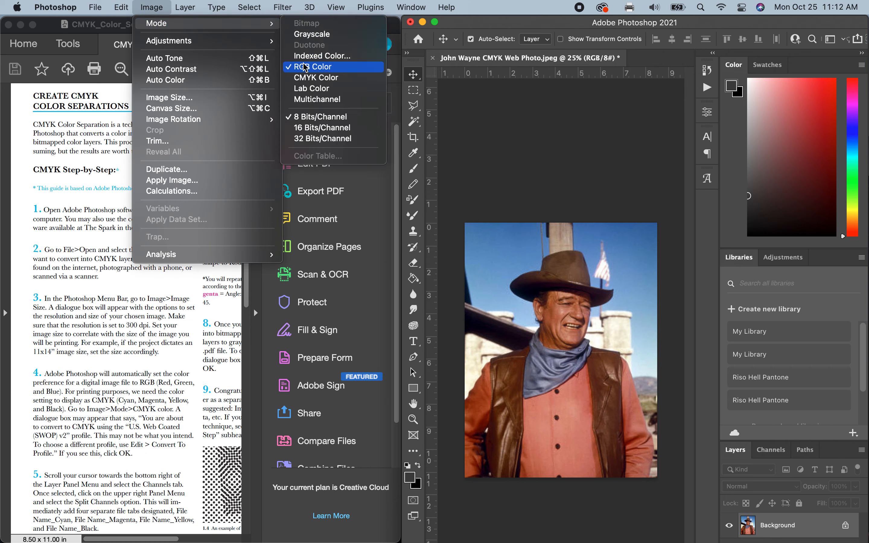
left_click(309, 78)
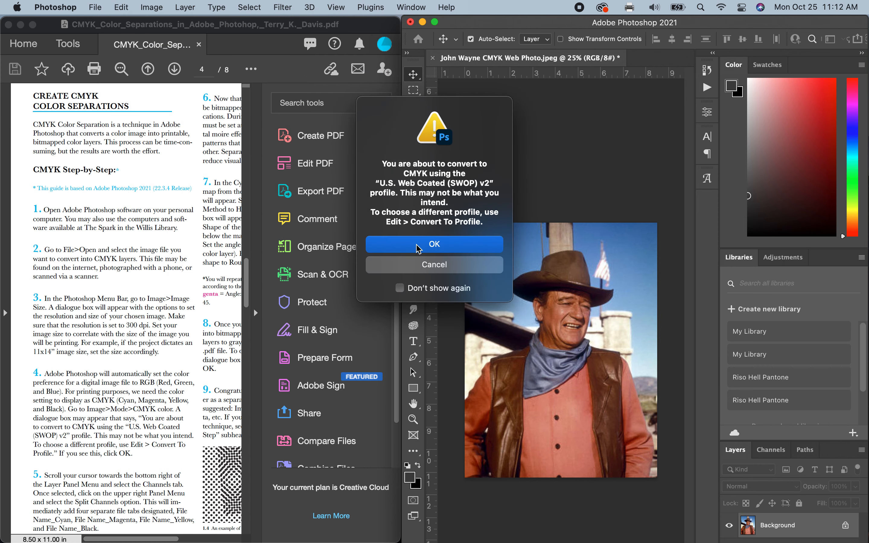
left_click(425, 246)
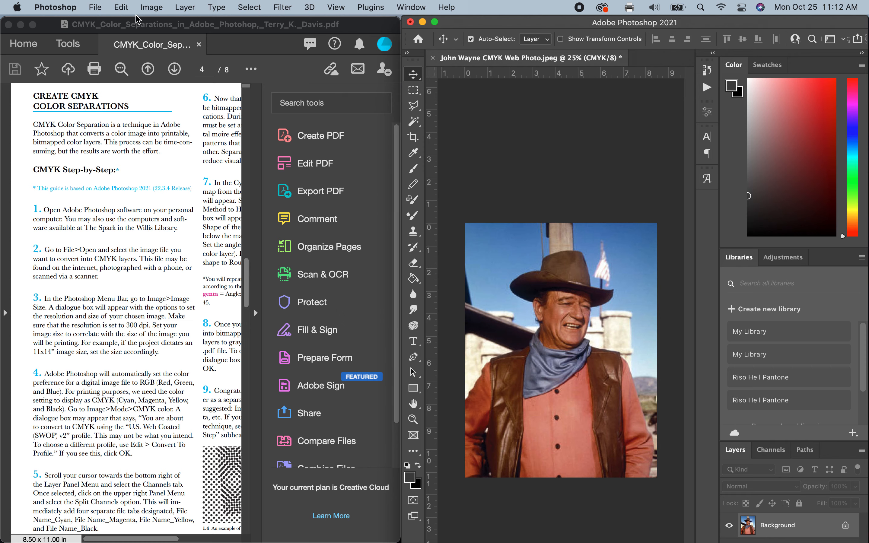
left_click(149, 7)
mouse_move(155, 23)
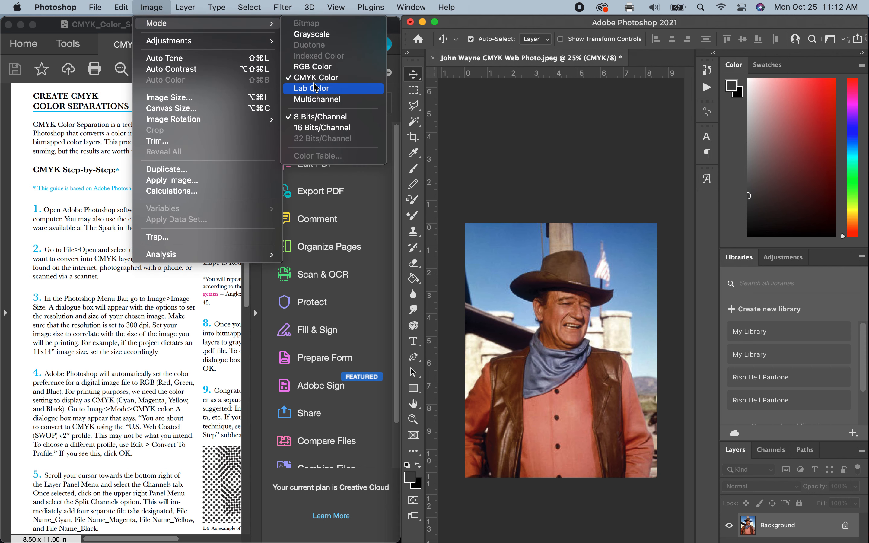
left_click(514, 5)
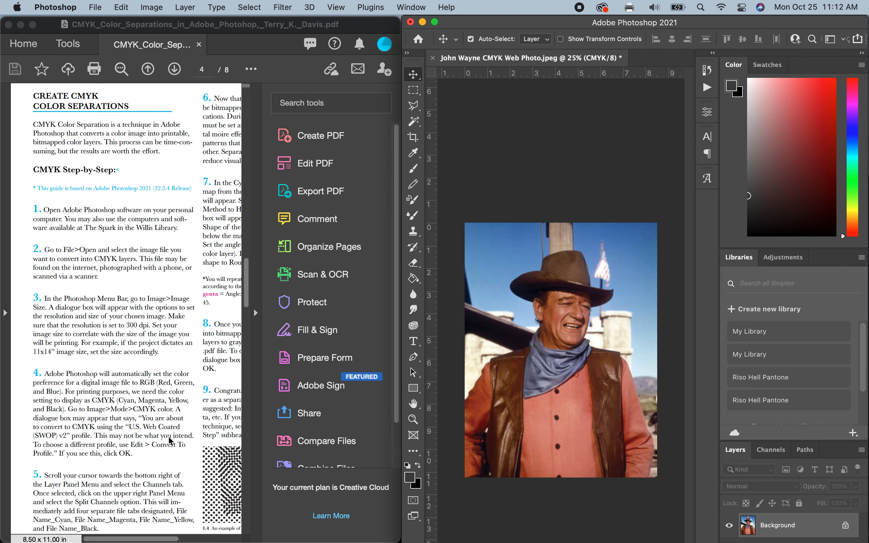
Split the CMYK photo's channels into separate grayscale documents, following step 5 of the guide.
scroll(171, 441, "down", 5)
scroll(171, 441, "down", 4)
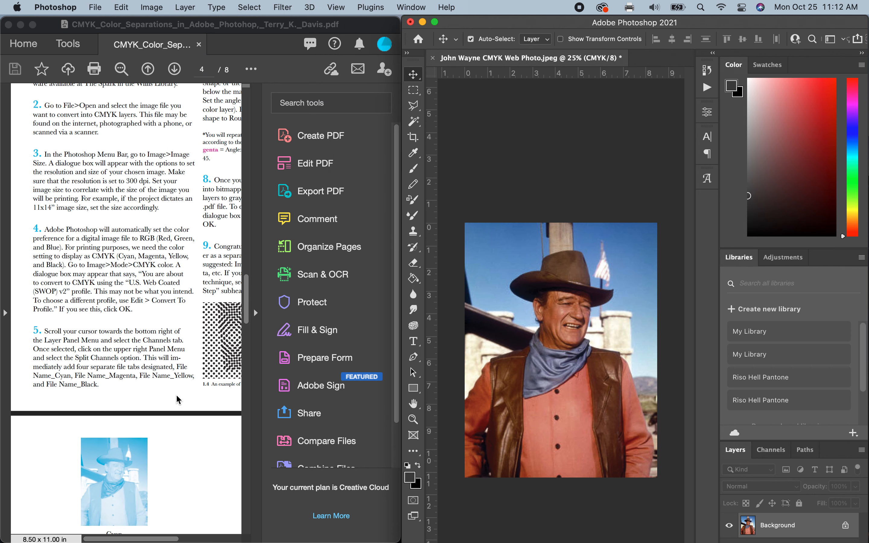
scroll(176, 397, "down", 1)
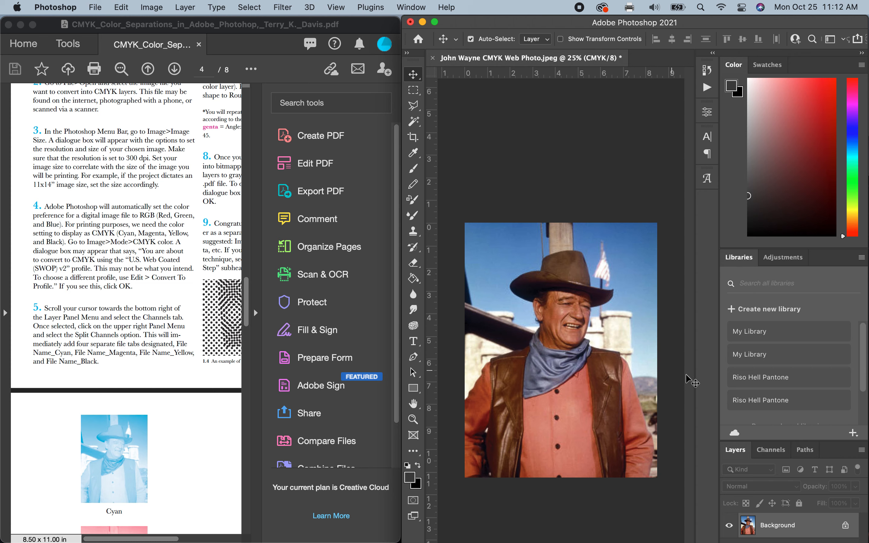
left_click(771, 453)
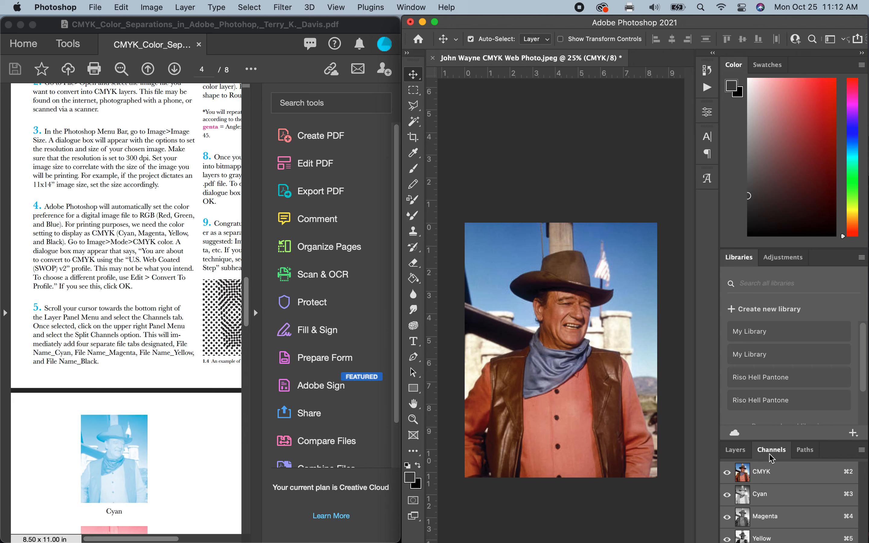
left_click(862, 450)
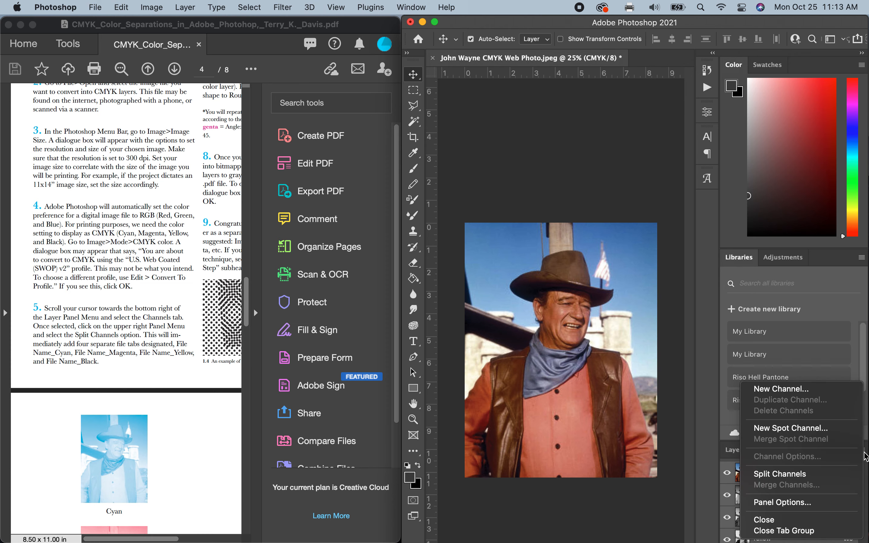
left_click(779, 474)
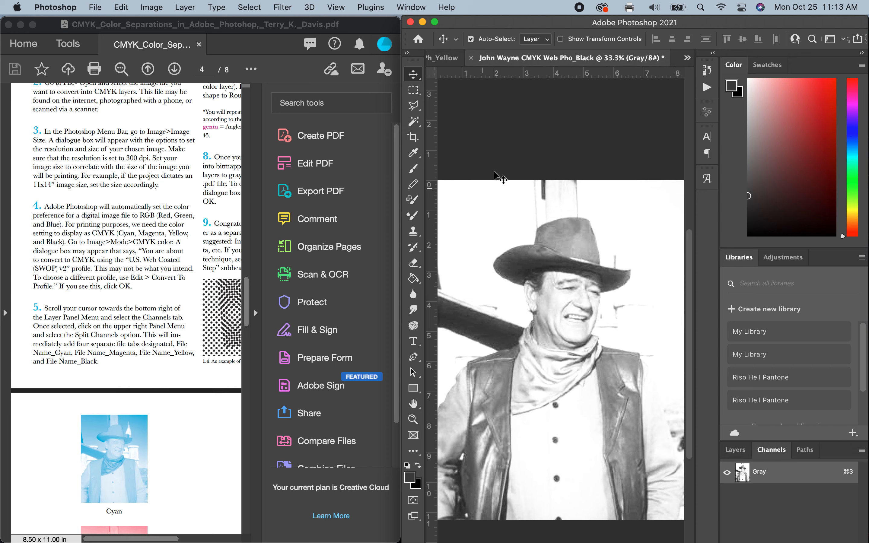
Switch to the Cyan channel document and review guide steps 6 to 9 on bitmapping the color layers.
left_click(687, 60)
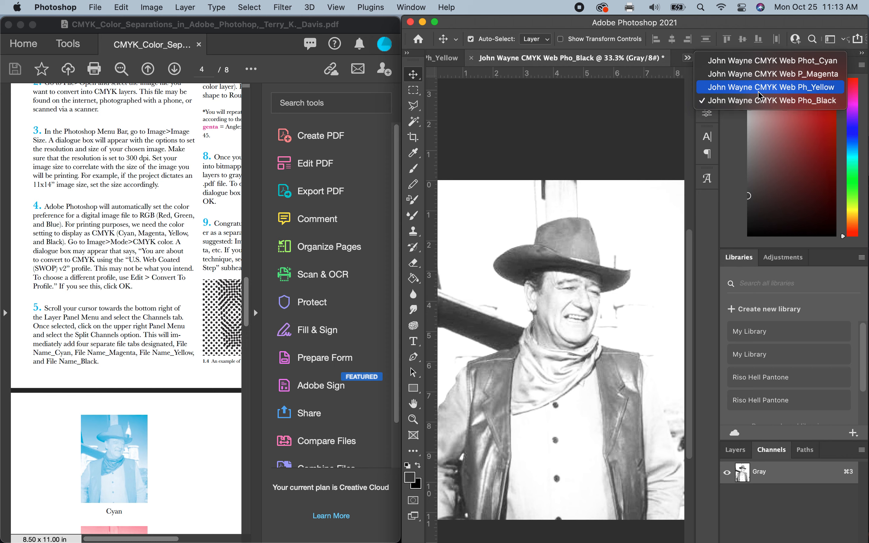
left_click(755, 61)
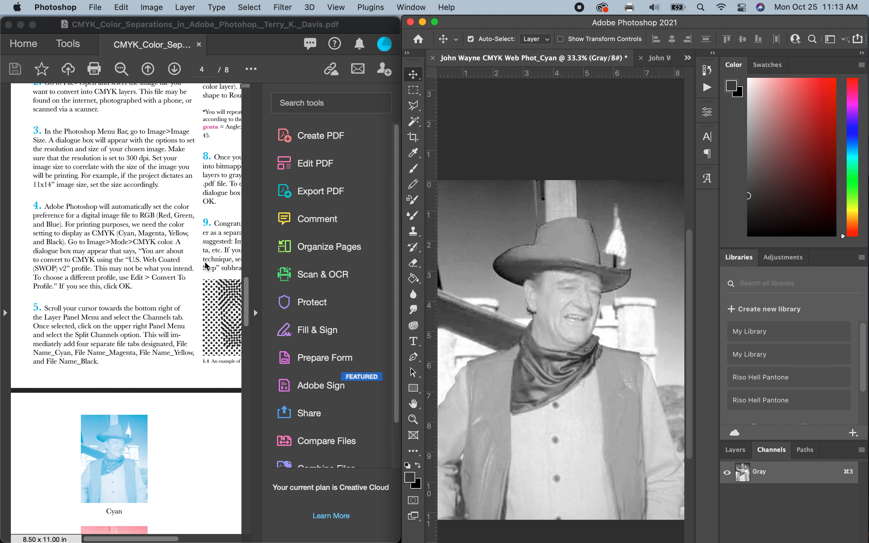
scroll(190, 291, "up", 10)
scroll(190, 291, "right", 3)
scroll(192, 295, "down", 1)
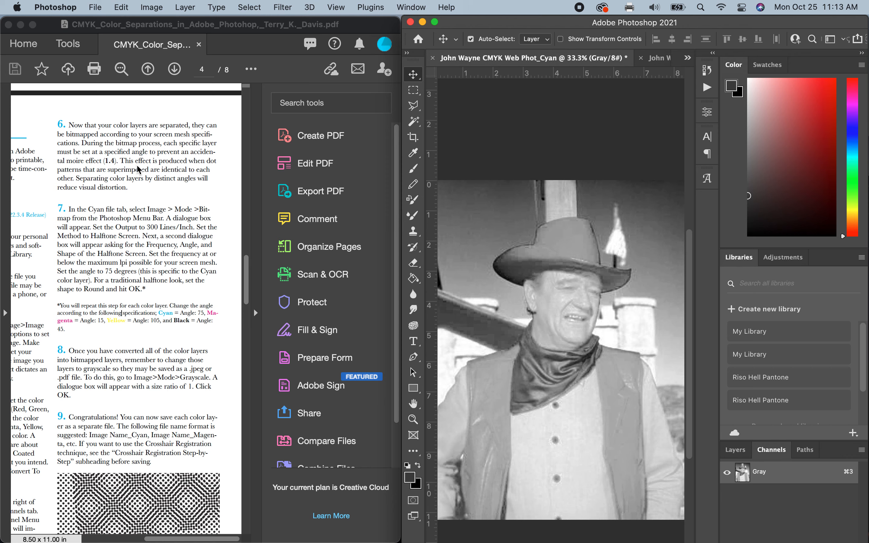
scroll(166, 226, "down", 10)
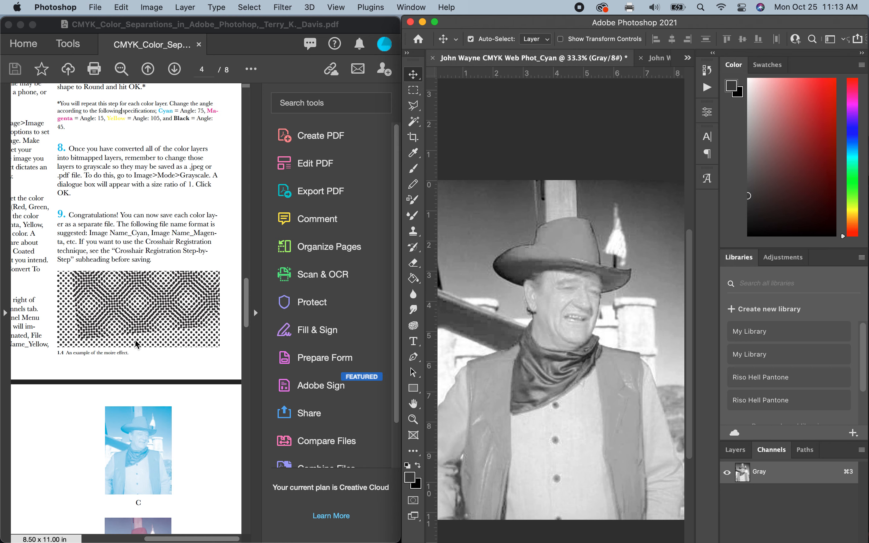
scroll(134, 338, "up", 7)
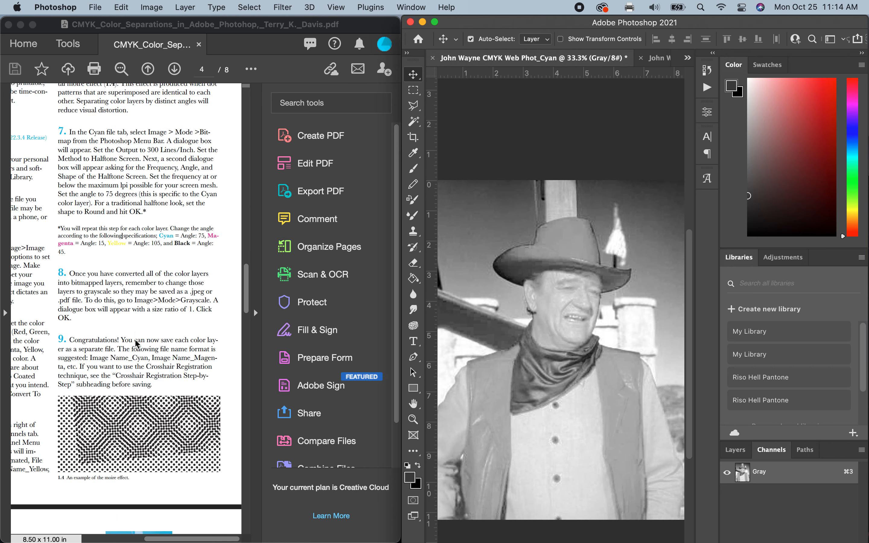
scroll(134, 339, "up", 3)
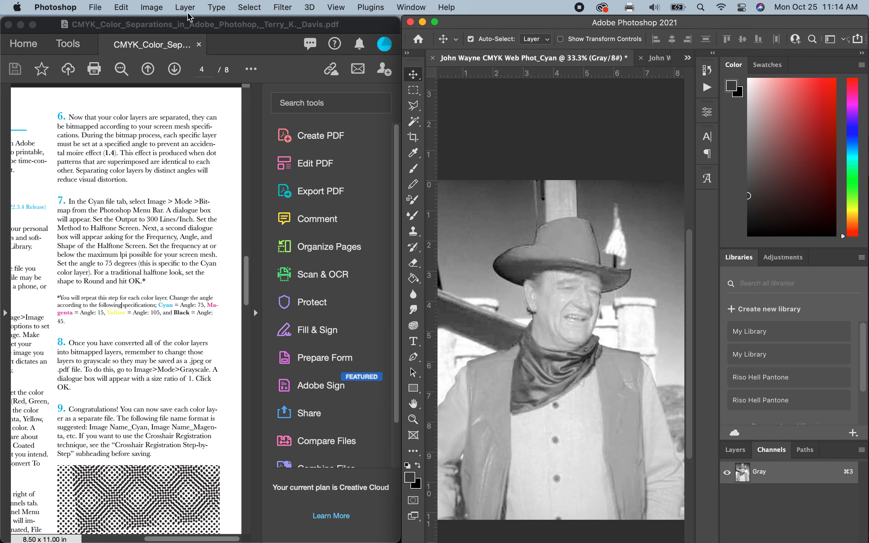
Start converting the Cyan channel document to Bitmap mode with 300 pixels/inch output and the Halftone Screen method.
left_click(155, 8)
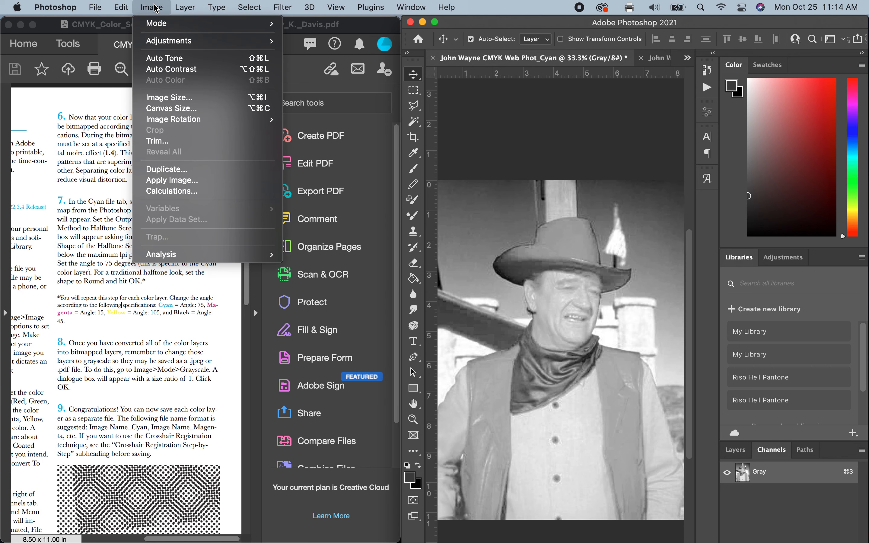
mouse_move(256, 24)
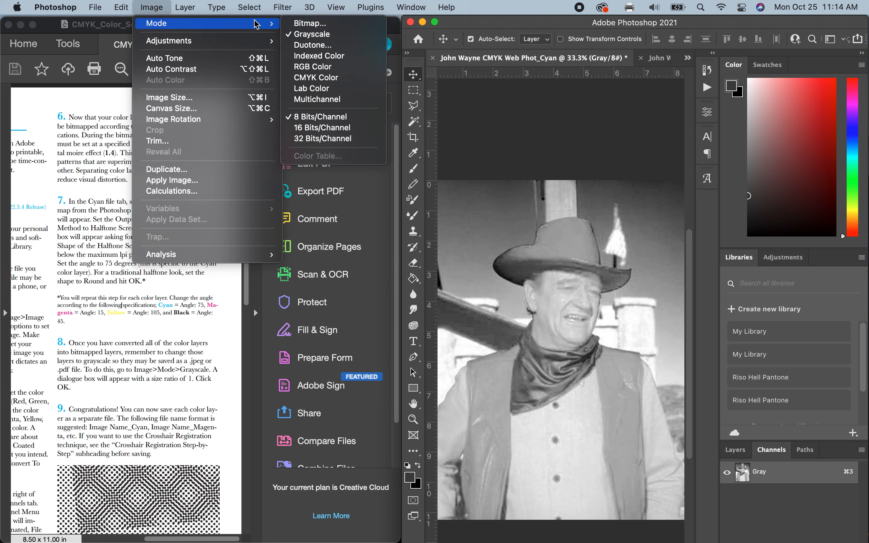
left_click(311, 24)
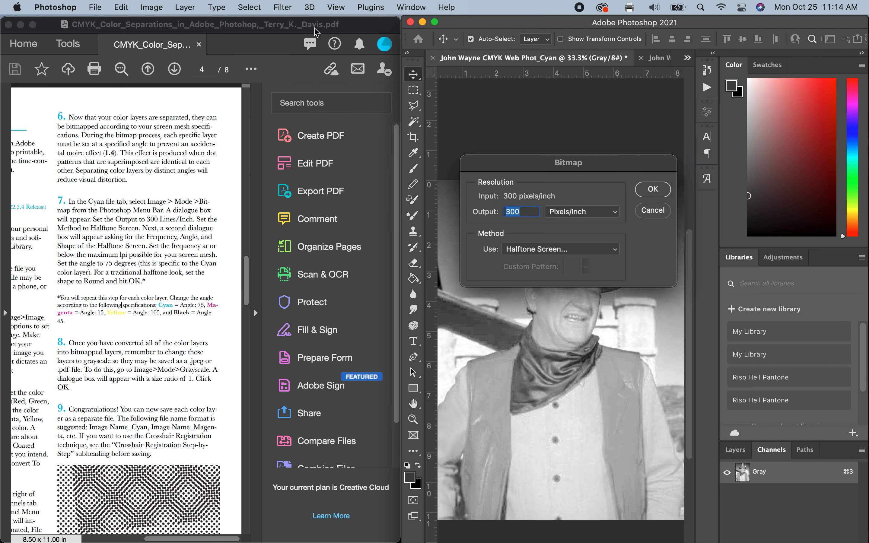
left_click(516, 256)
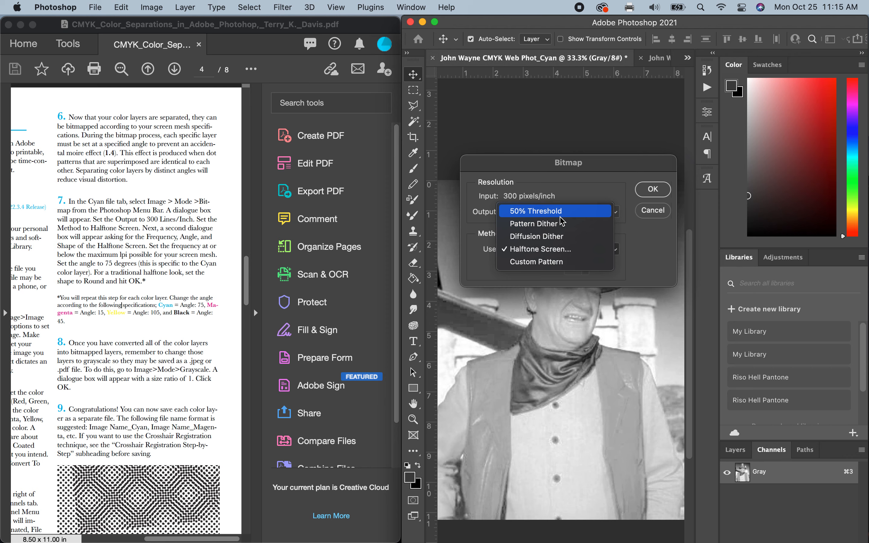
left_click(542, 250)
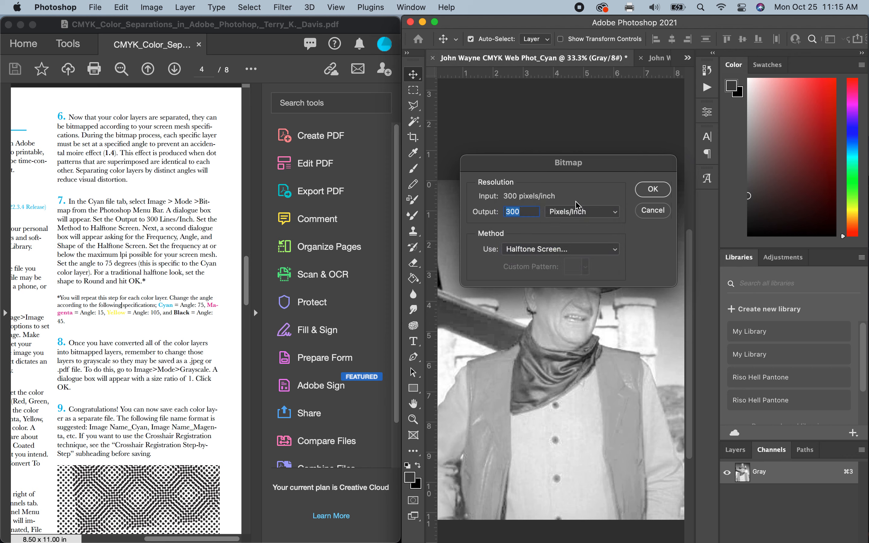
left_click(656, 191)
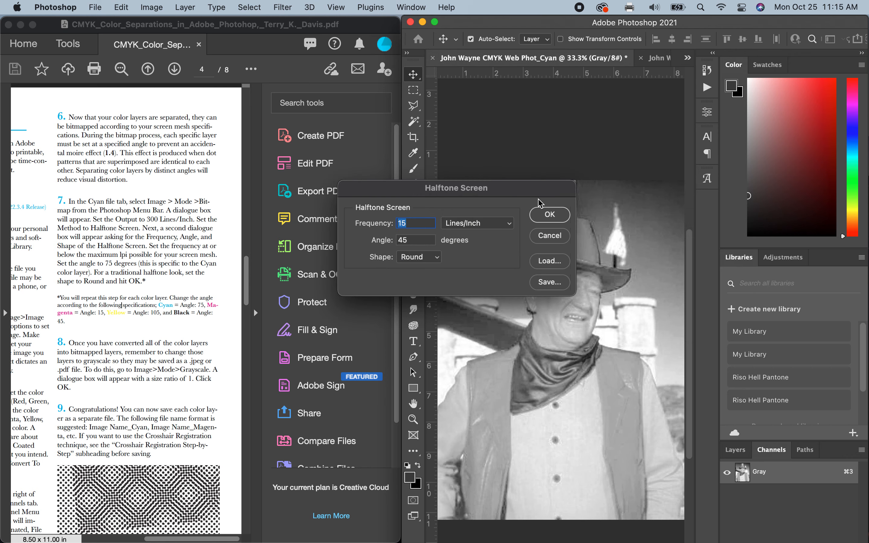
Apply a halftone screen to the Cyan document with a frequency of 15 lines/inch, a 75-degree angle and Round shape.
left_click_drag(532, 195, 639, 163)
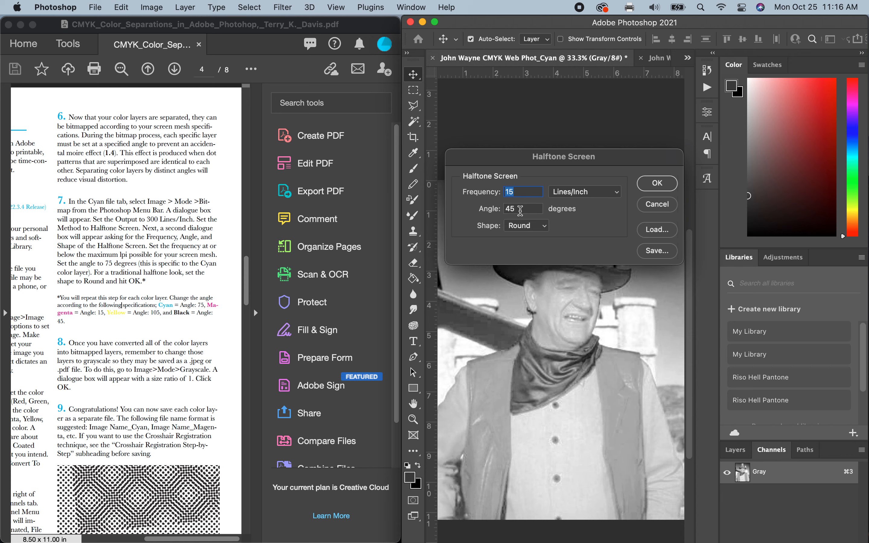
left_click(520, 210)
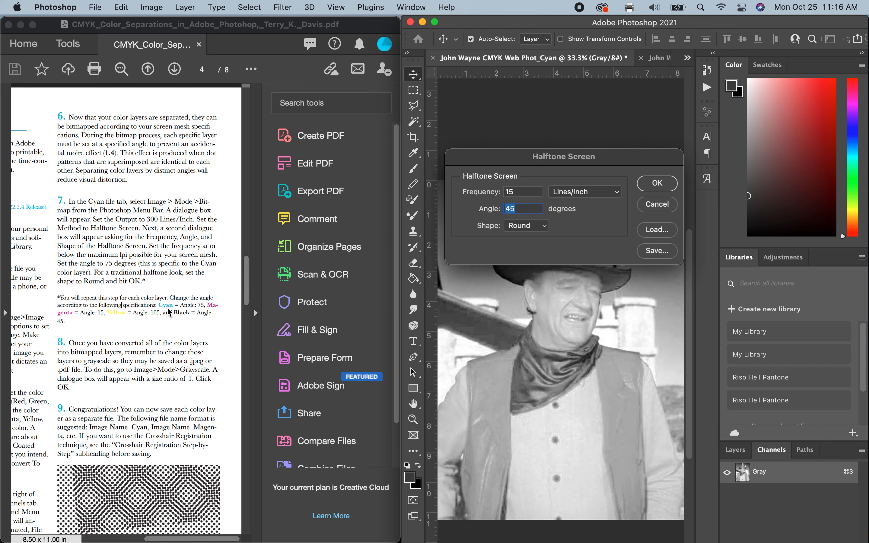
type("75")
left_click(544, 227)
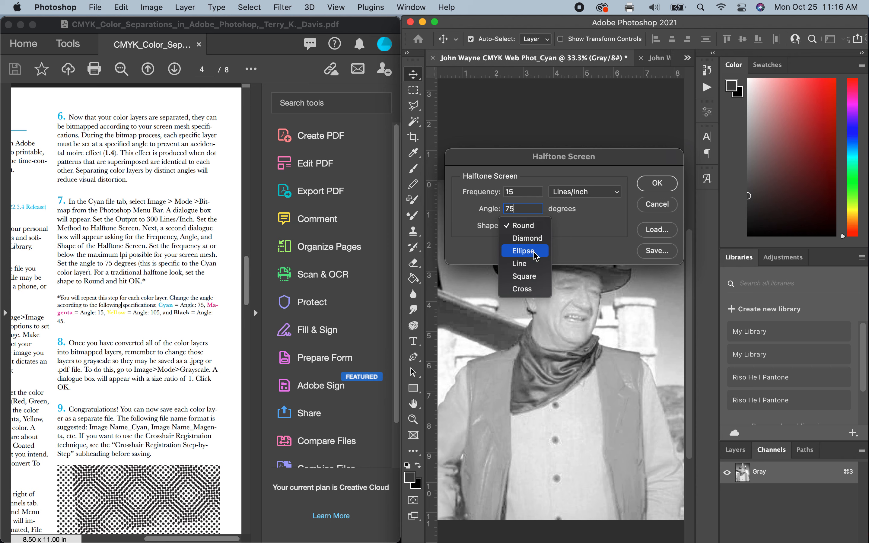
left_click(582, 227)
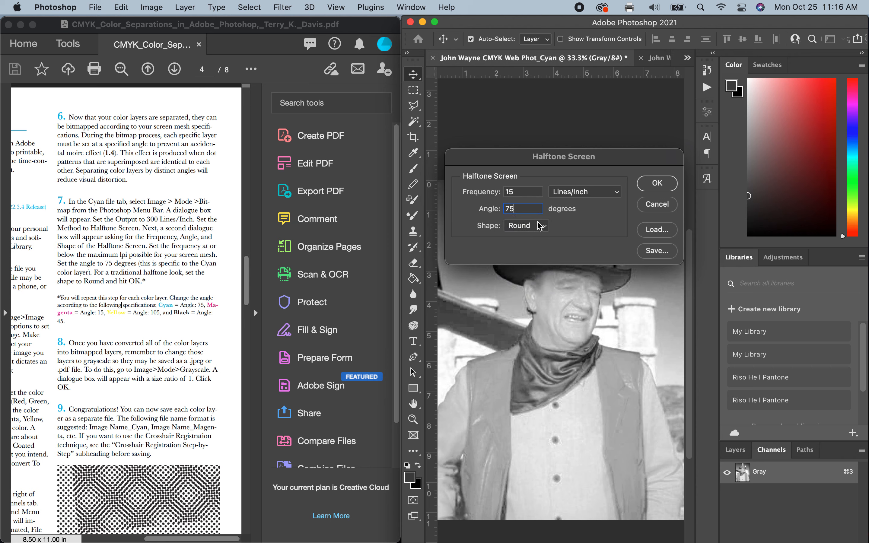
left_click(663, 190)
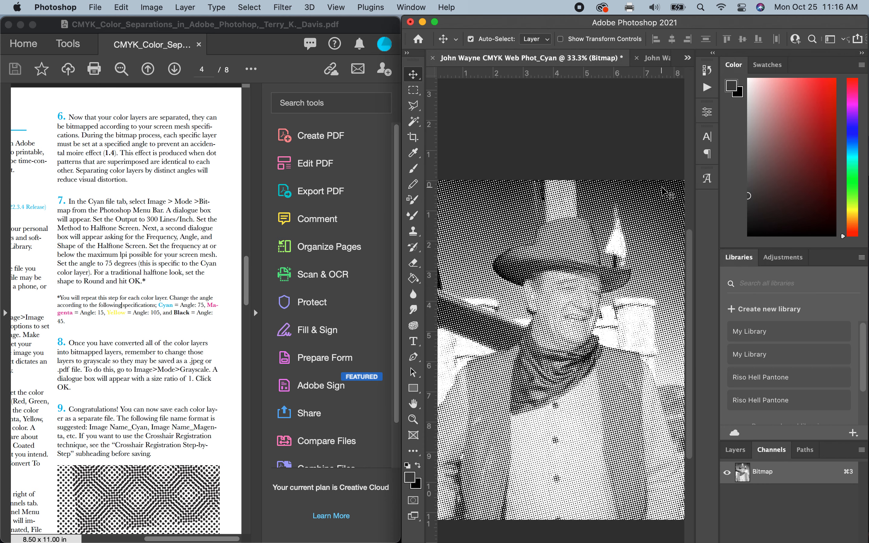
key("super")
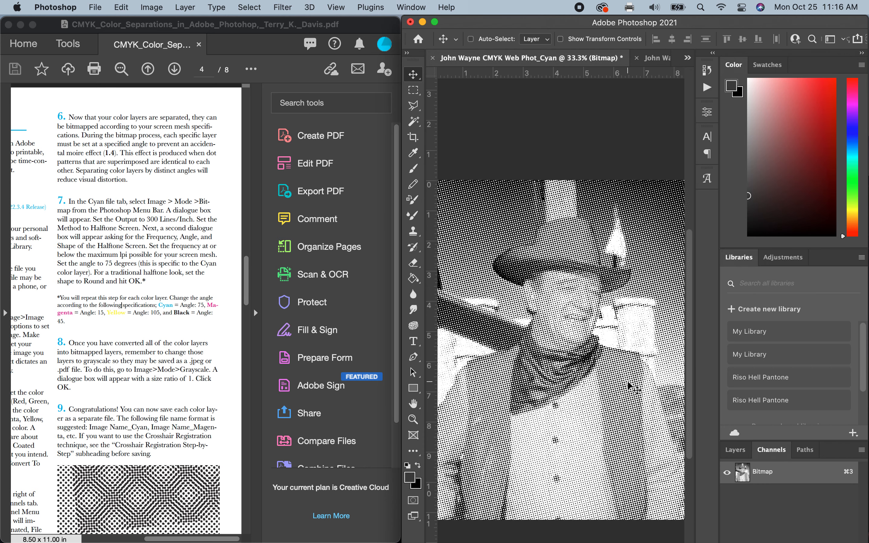
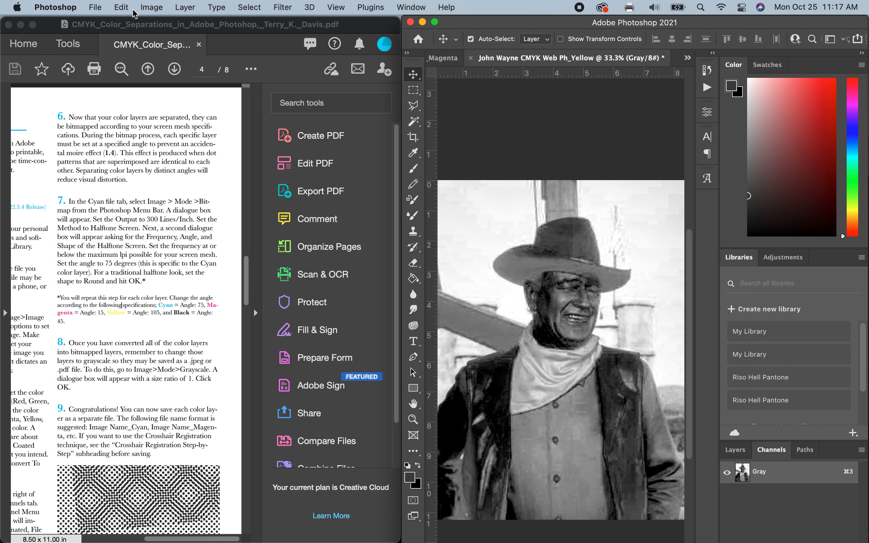
Convert the Yellow channel document to a halftone bitmap at 15 lines/inch with a 105-degree angle and Round shape.
mouse_move(251, 23)
left_click(344, 27)
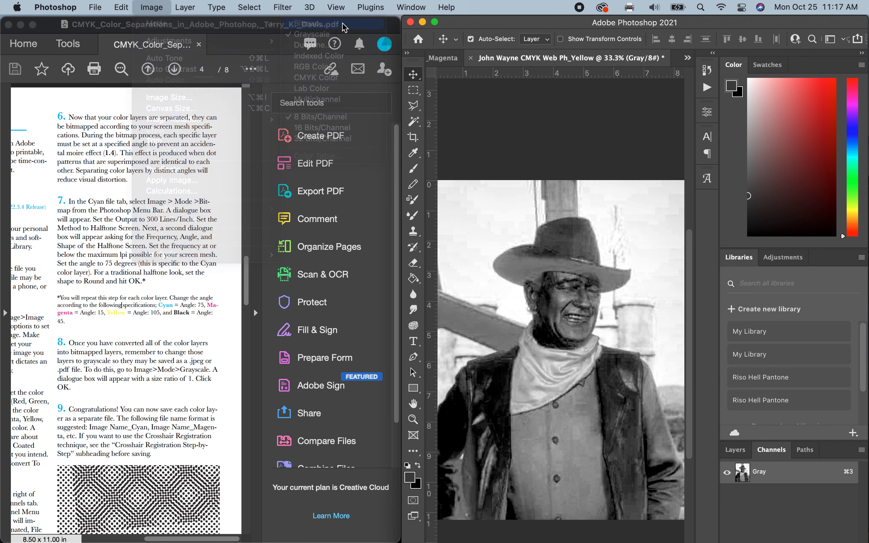
left_click(653, 189)
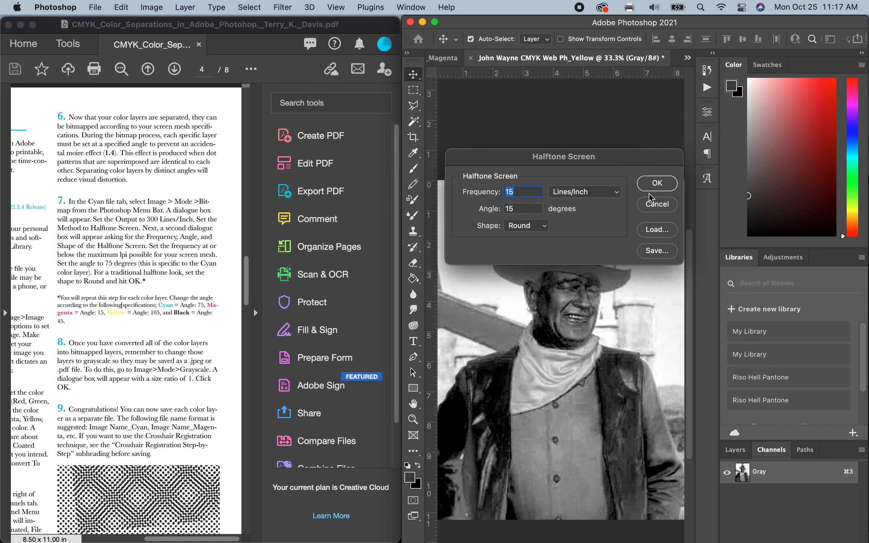
double_click(517, 208)
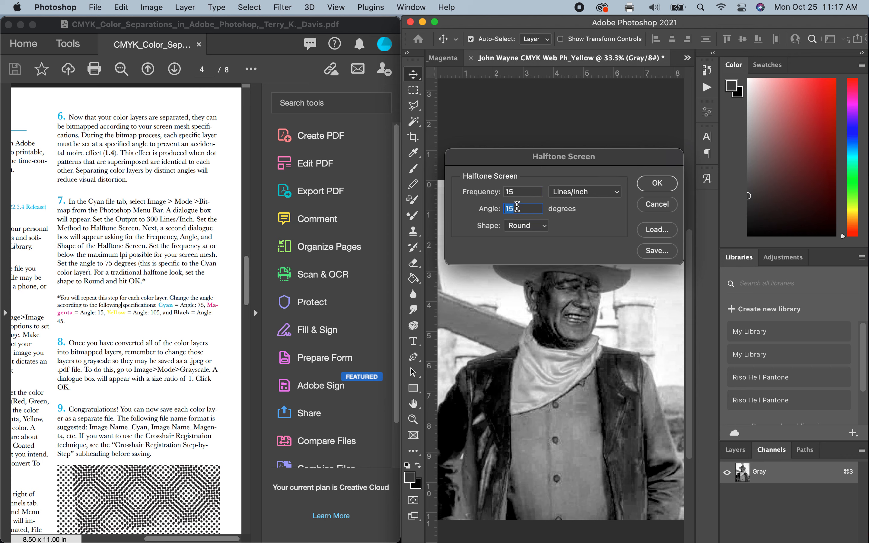
type("105")
left_click(668, 187)
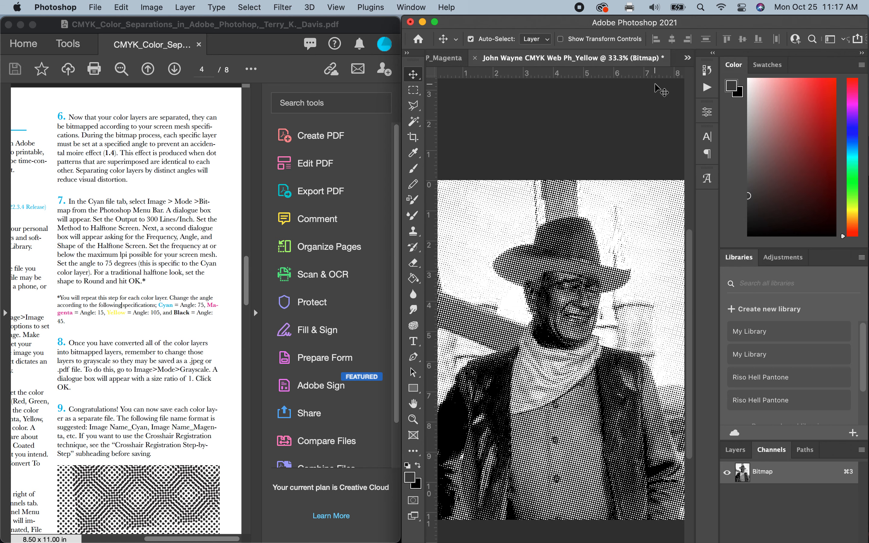
Convert the Black channel document to a bitmap at 300 pixels/inch using a halftone screen angled at 45 degrees.
left_click(681, 61)
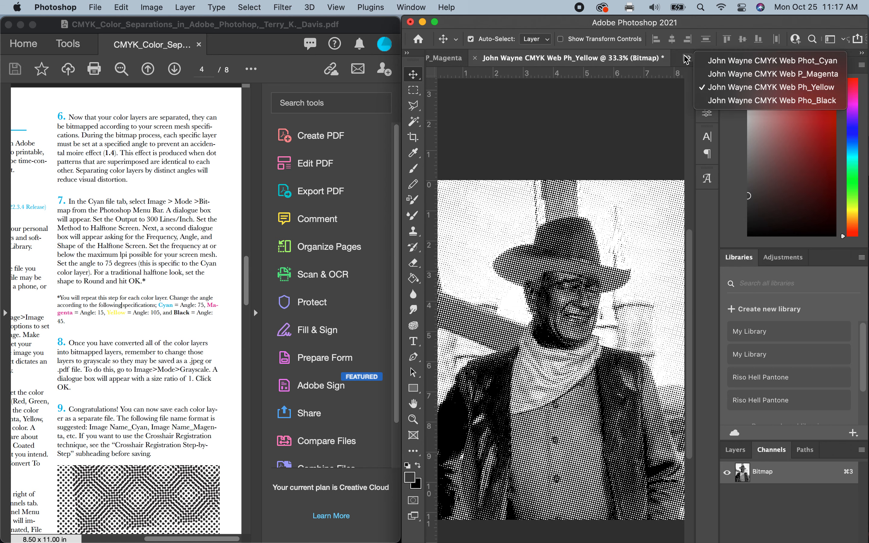
left_click(707, 101)
left_click(160, 7)
mouse_move(184, 7)
mouse_move(151, 7)
mouse_move(208, 23)
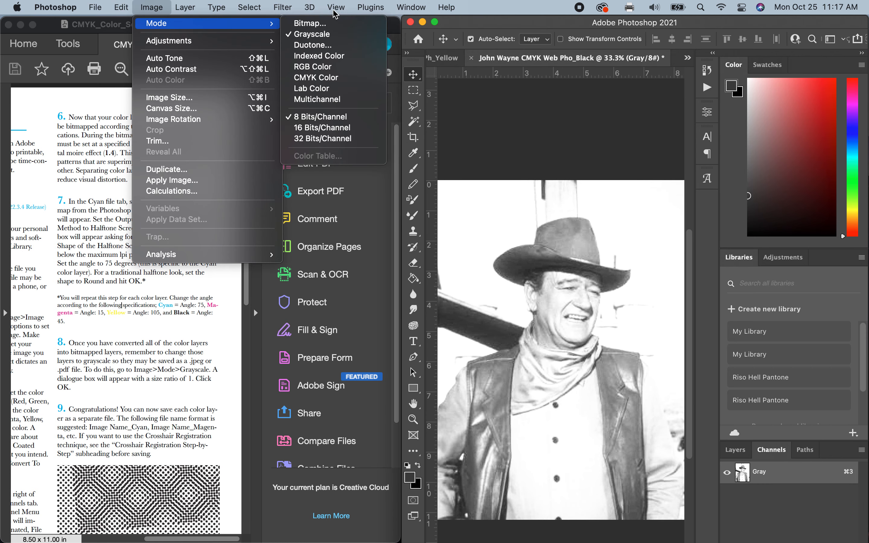
left_click(336, 24)
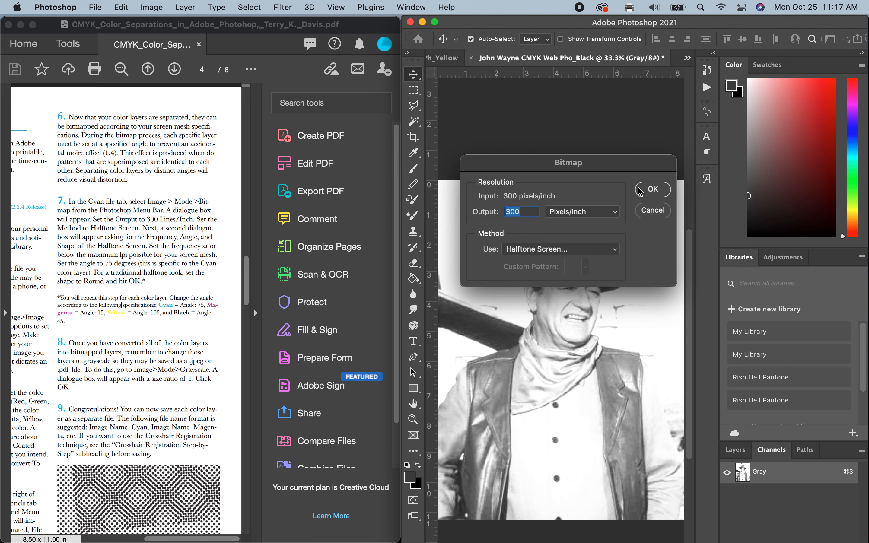
left_click(653, 189)
double_click(526, 209)
type("45")
left_click(653, 185)
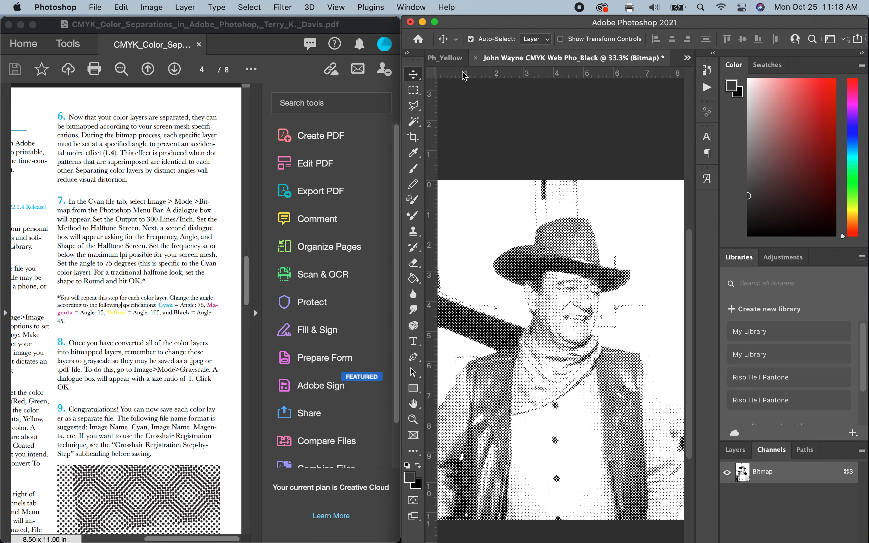
Convert the Cyan bitmap document back to Grayscale mode with a size ratio of 1 and display its layers.
left_click(446, 64)
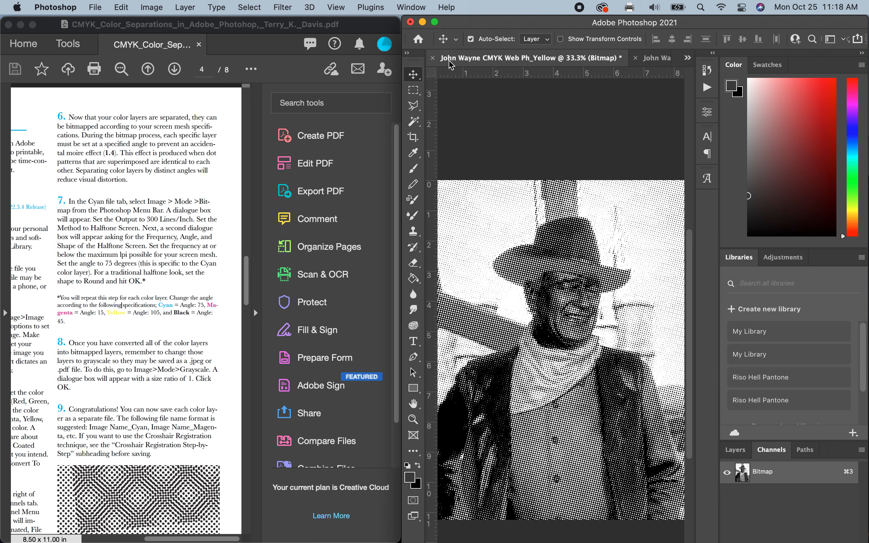
left_click(687, 58)
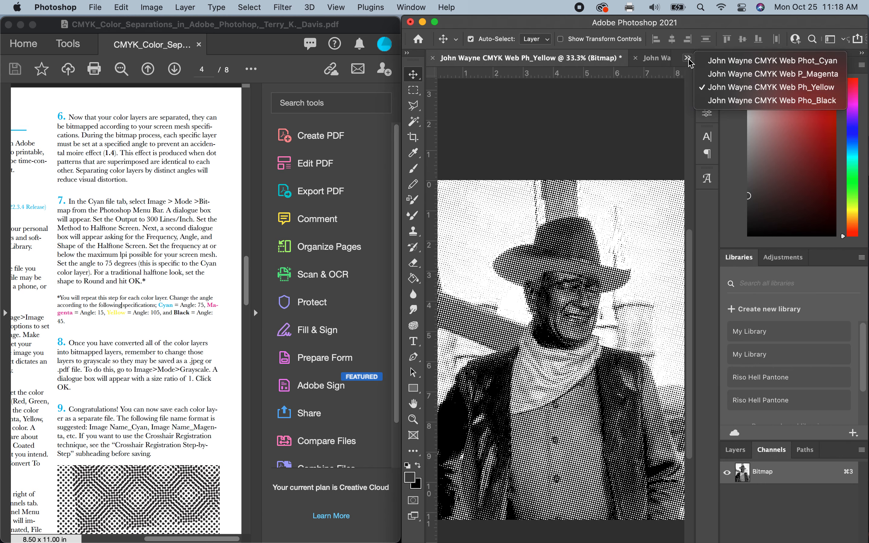
left_click(706, 61)
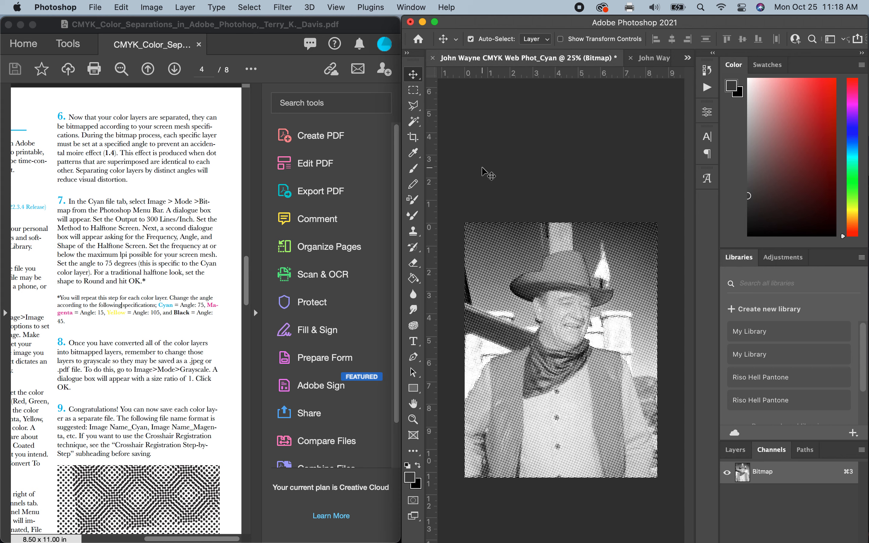
left_click(157, 8)
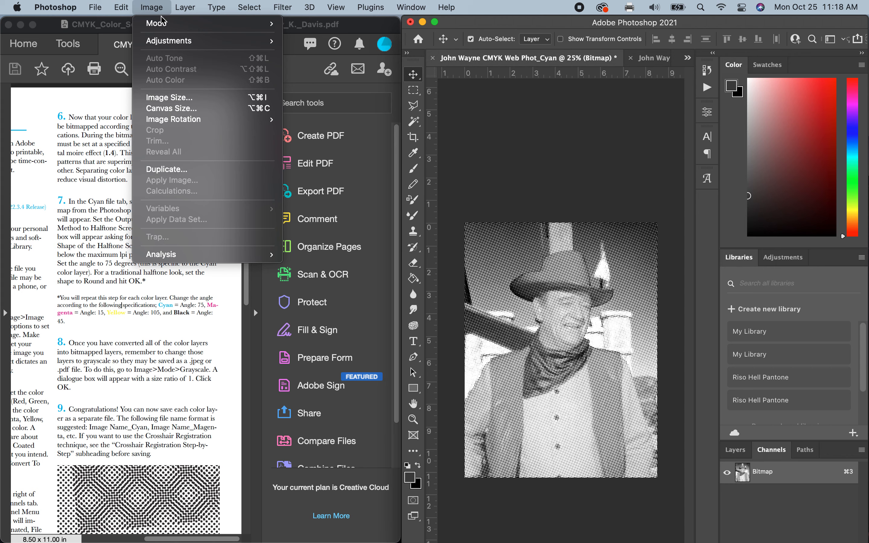
mouse_move(163, 23)
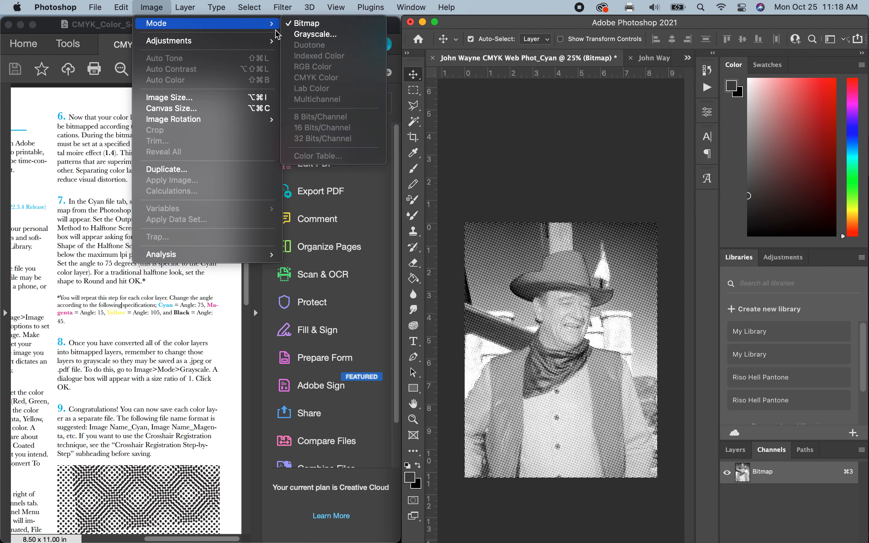
left_click(306, 36)
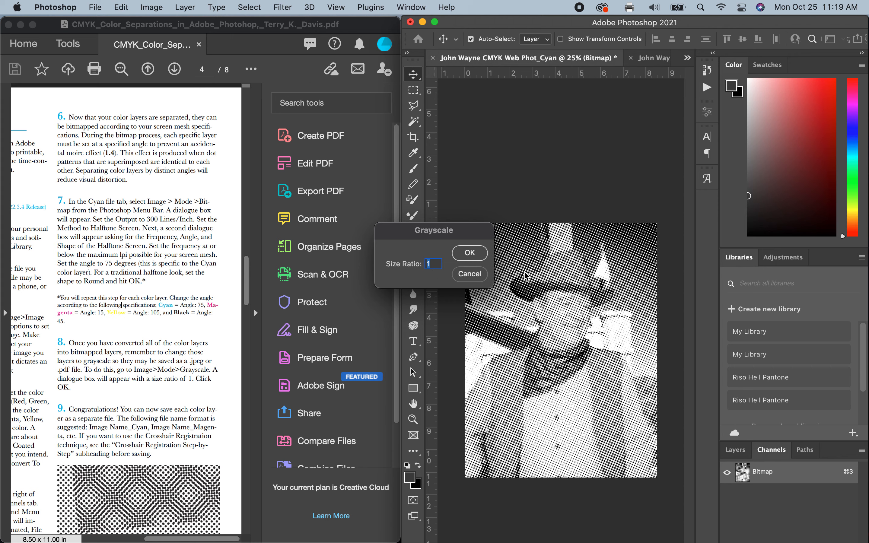
left_click(471, 256)
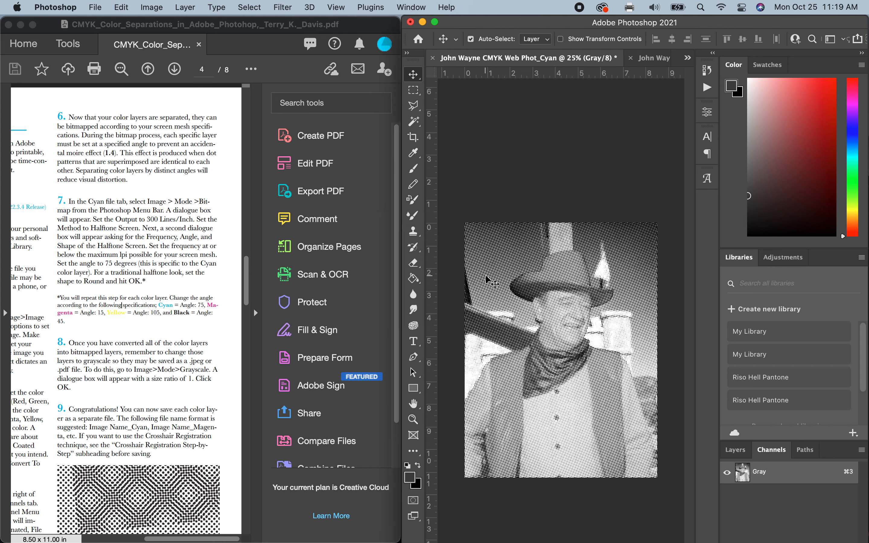
left_click(737, 455)
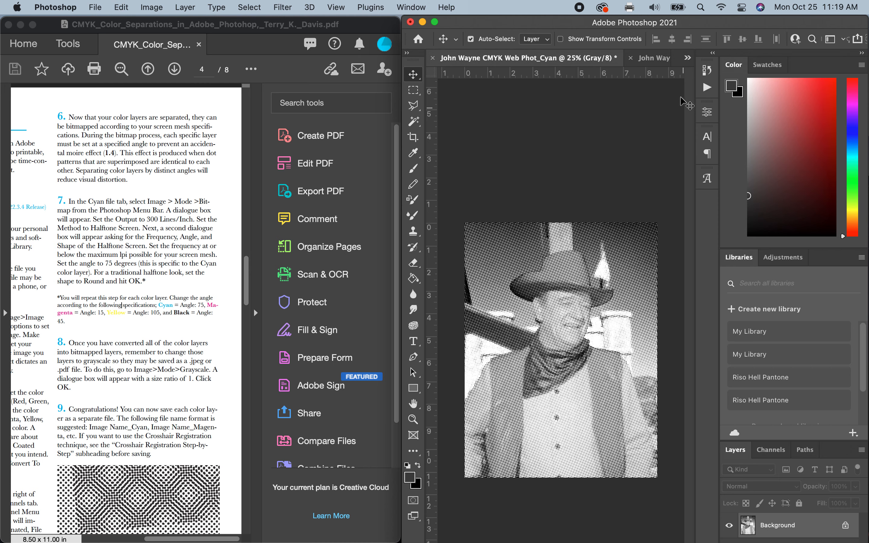
Convert the Magenta bitmap document back to Grayscale mode, accepting the default size ratio.
left_click(658, 62)
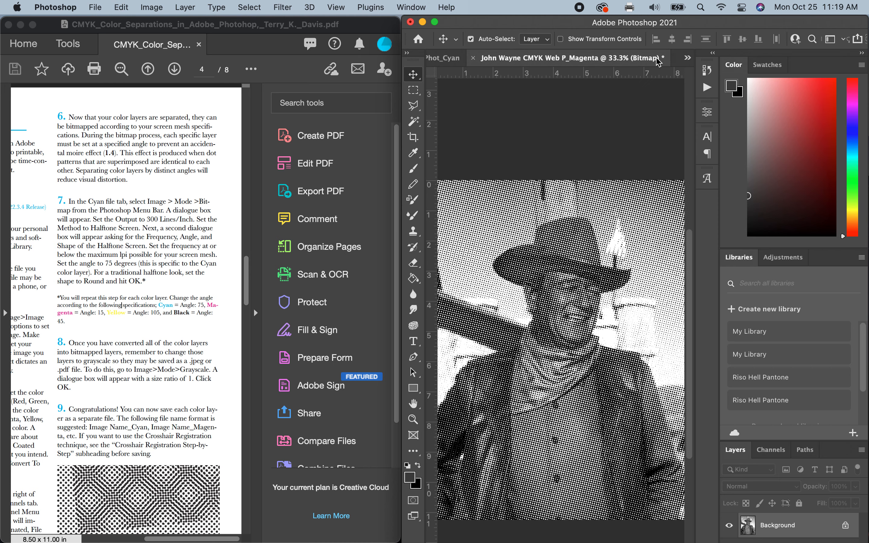
left_click(151, 8)
mouse_move(160, 29)
left_click(323, 35)
left_click(470, 254)
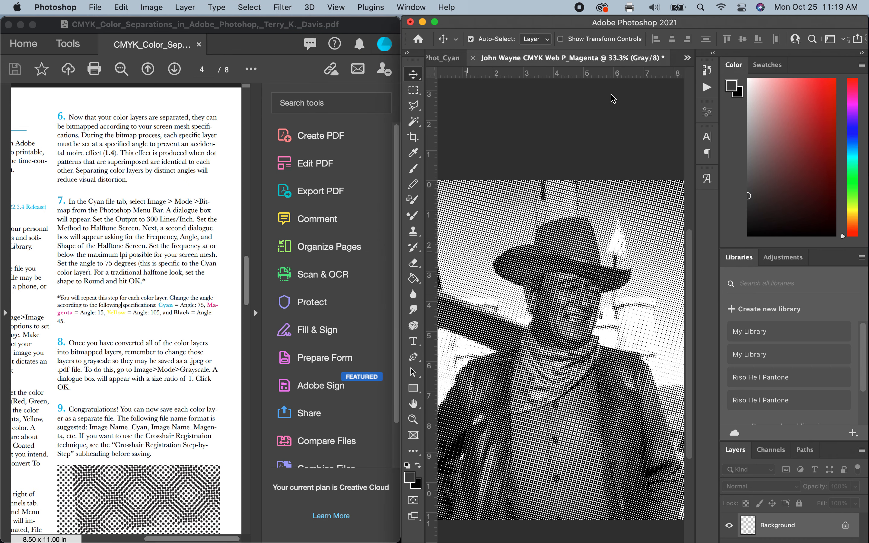
Convert the Yellow bitmap document back to Grayscale mode with a size ratio of 1.
left_click(687, 58)
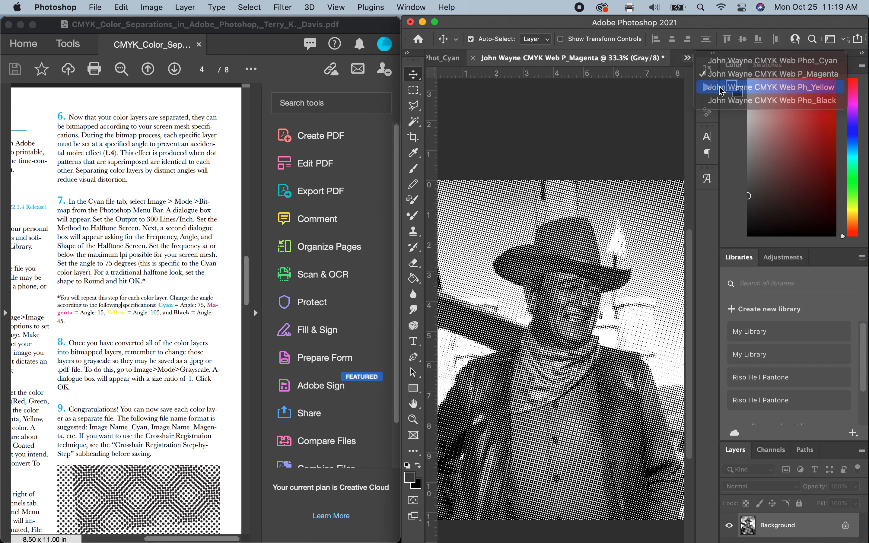
left_click(721, 88)
left_click(151, 7)
mouse_move(165, 24)
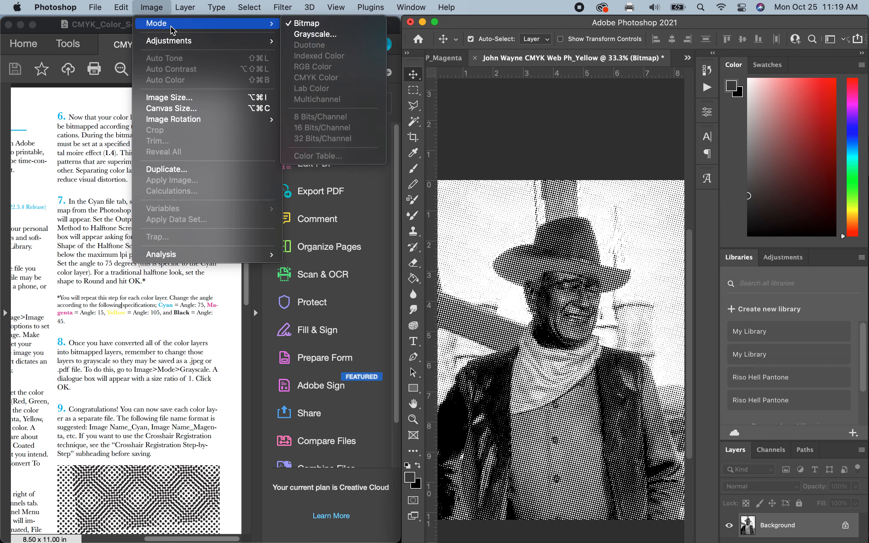
left_click(321, 31)
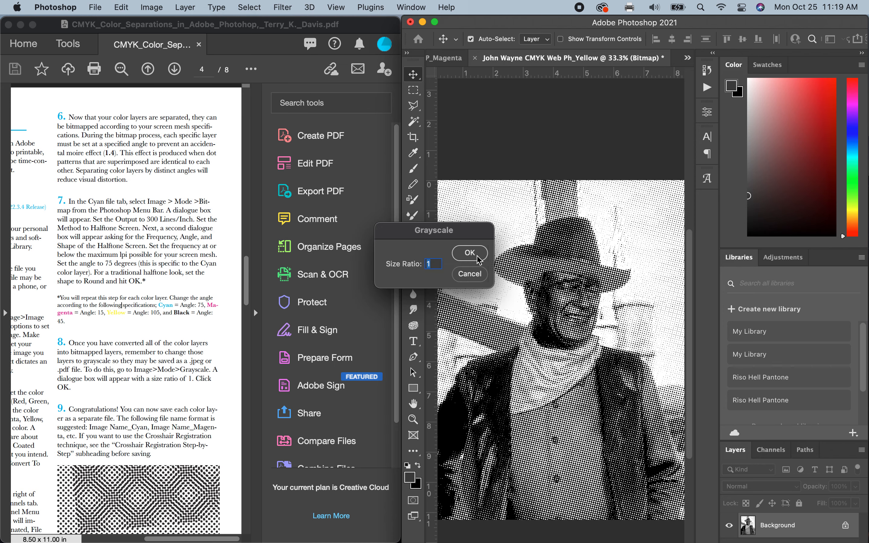
left_click(469, 253)
Convert the Black bitmap document back to Grayscale mode with a size ratio of 1.
left_click(686, 58)
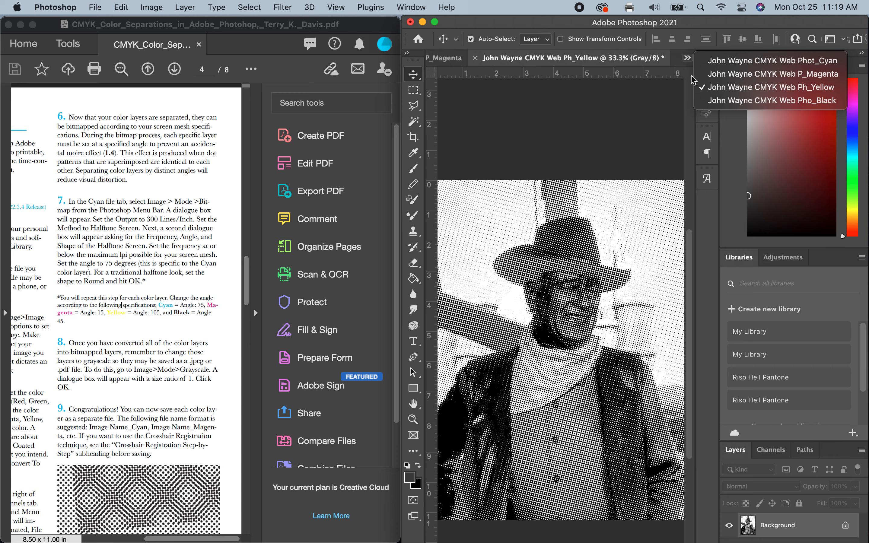
left_click(753, 102)
left_click(151, 7)
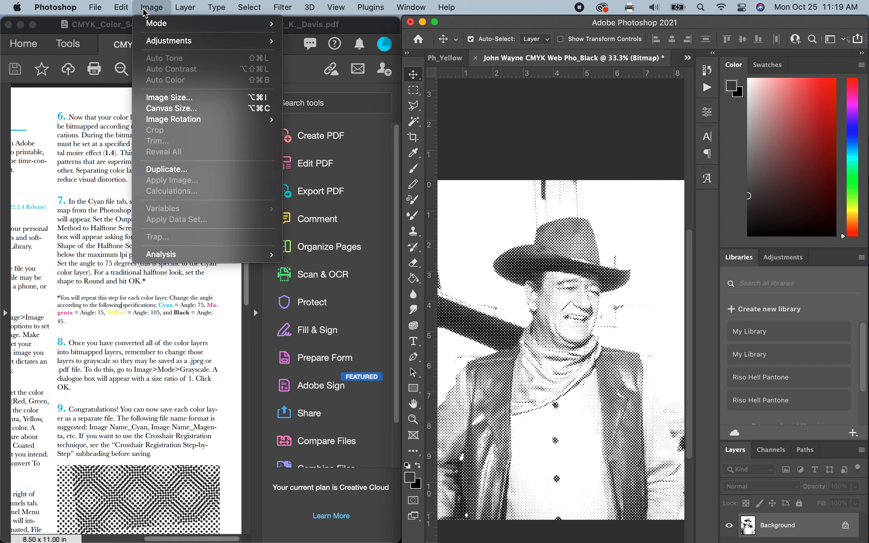
mouse_move(155, 23)
left_click(316, 33)
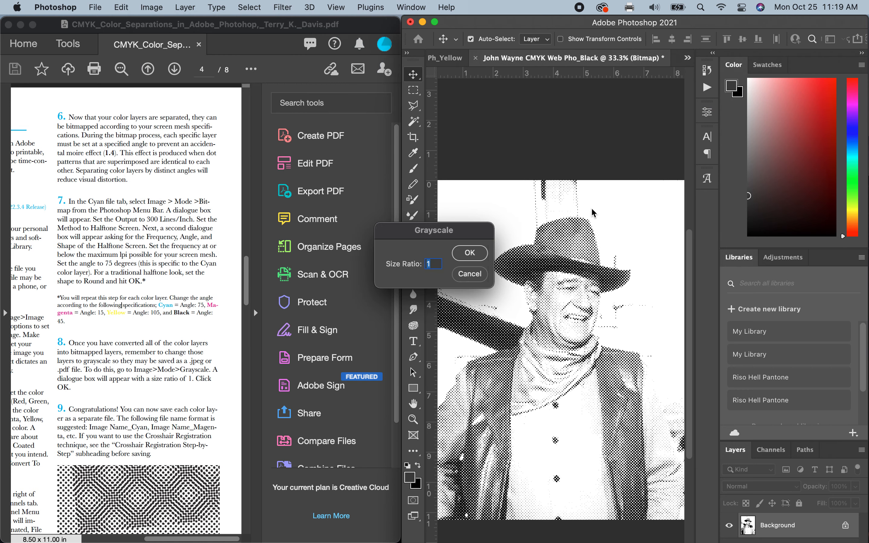
left_click(469, 255)
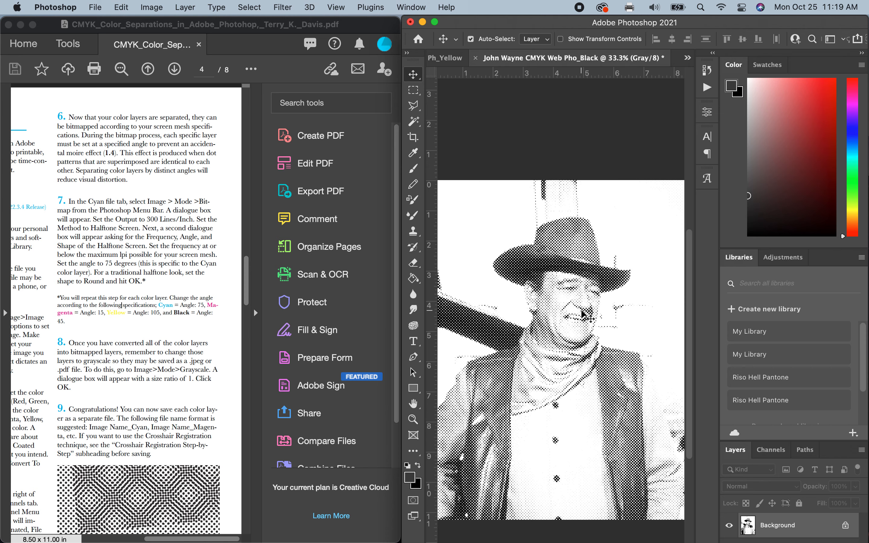
scroll(600, 315, "right", 10)
scroll(590, 315, "left", 8)
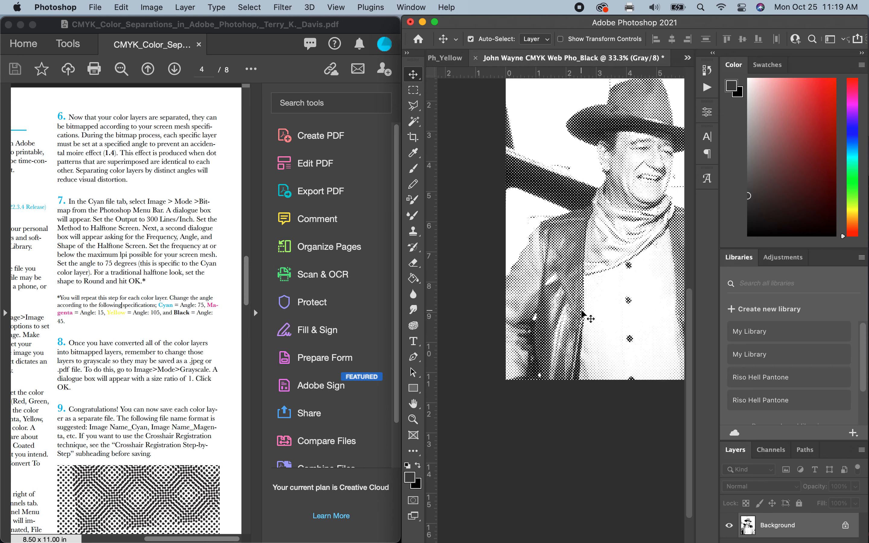
scroll(591, 315, "up", 3)
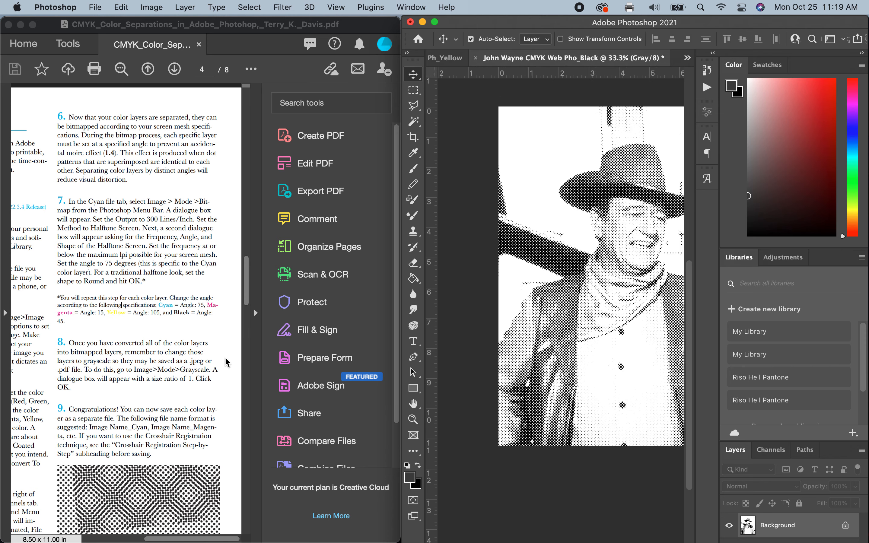
Read the Crosshair Registration section of the PDF guide, including its step-by-step instructions and the example registration marks.
scroll(218, 359, "down", 2)
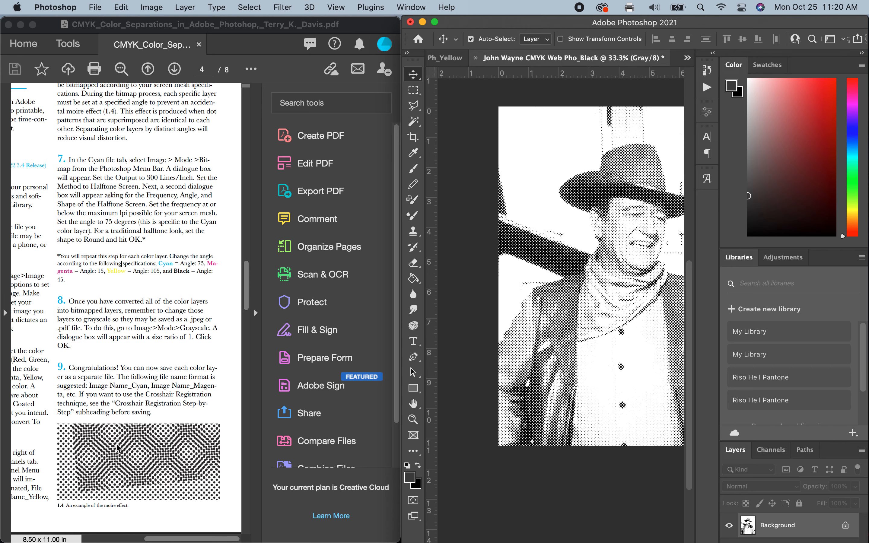
scroll(116, 444, "down", 15)
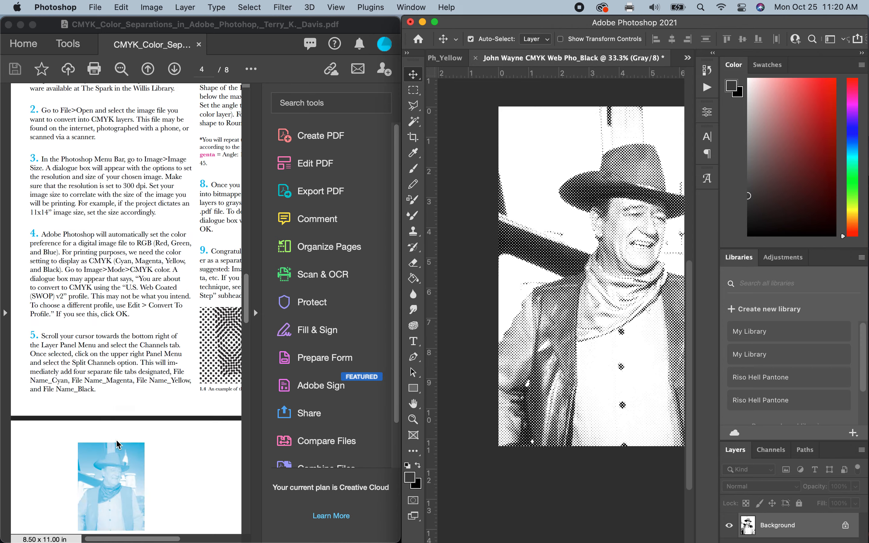
scroll(116, 438, "down", 15)
scroll(116, 433, "up", 2)
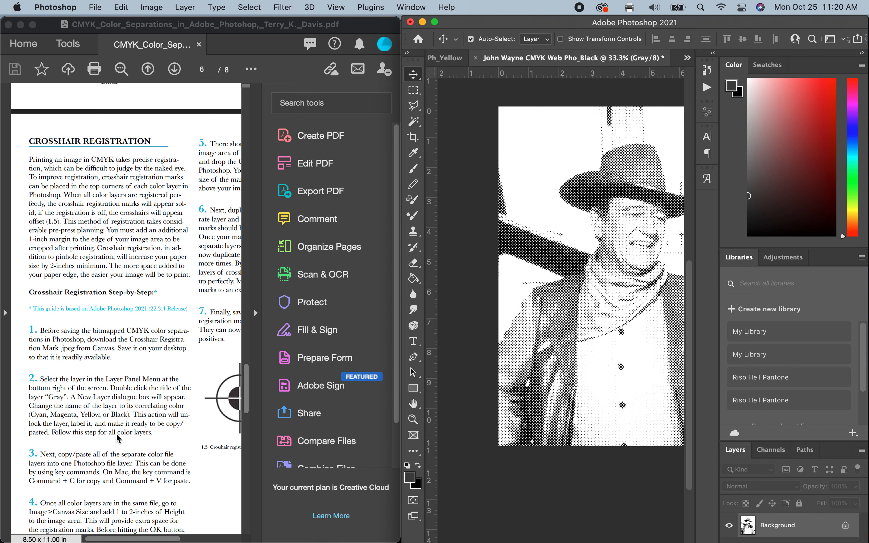
scroll(115, 433, "down", 2)
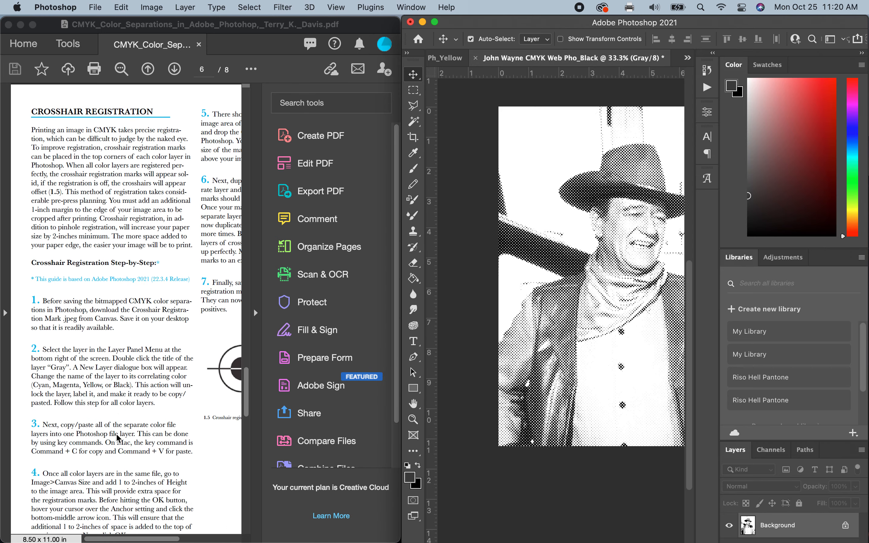
scroll(116, 433, "down", 1)
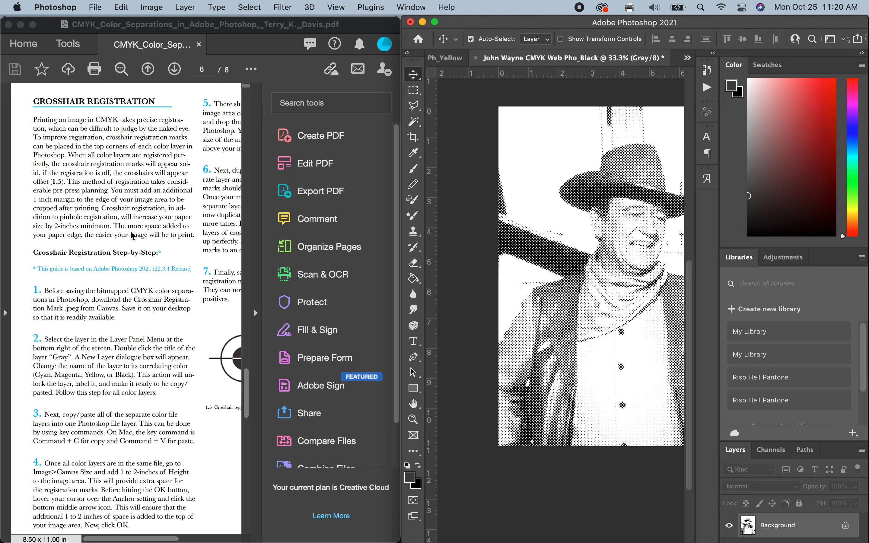
scroll(131, 230, "right", 5)
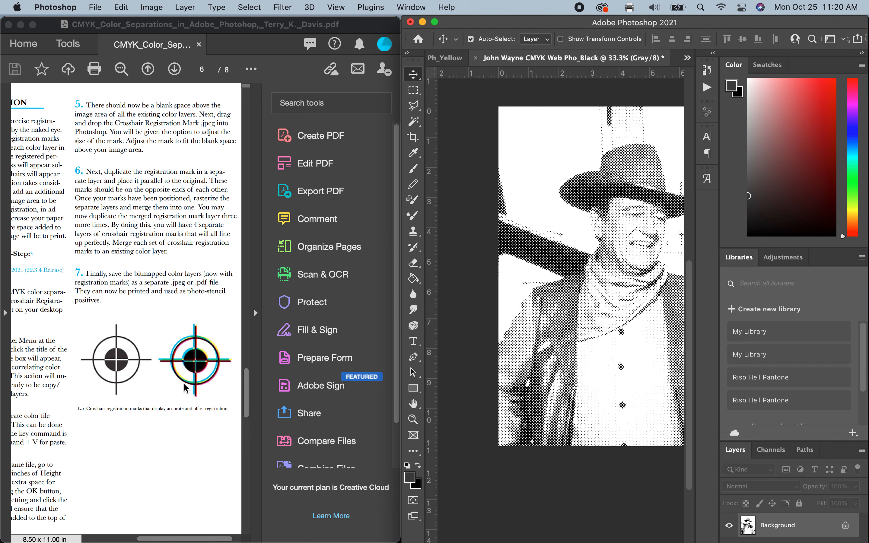
scroll(139, 407, "left", 2)
scroll(137, 405, "right", 2)
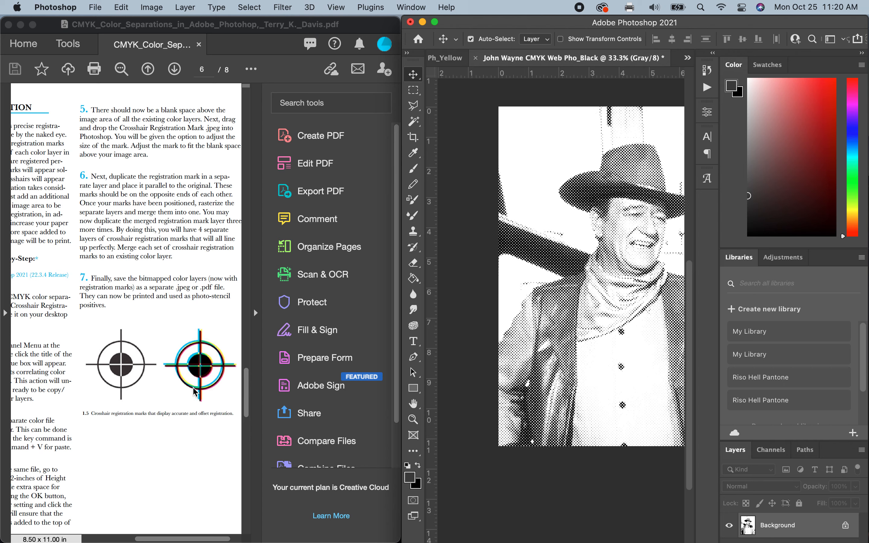
scroll(178, 405, "left", 5)
scroll(178, 405, "down", 3)
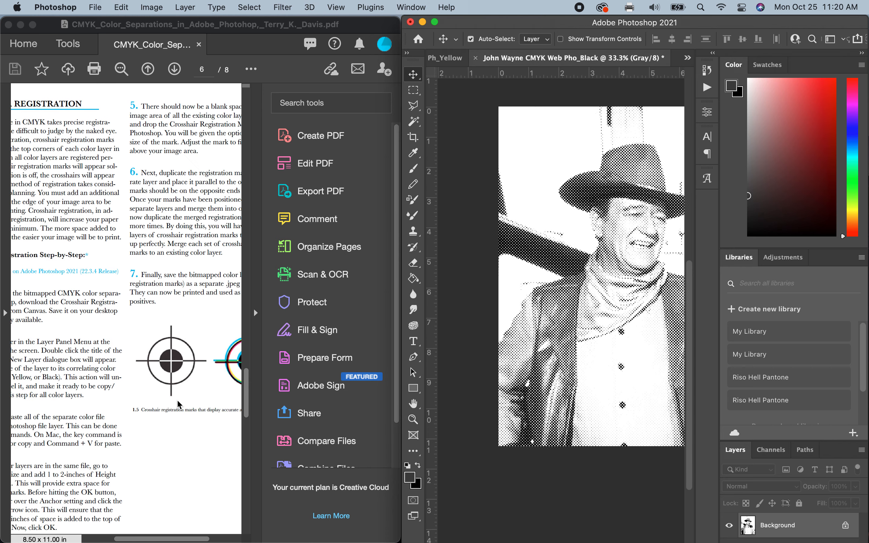
scroll(144, 335, "down", 2)
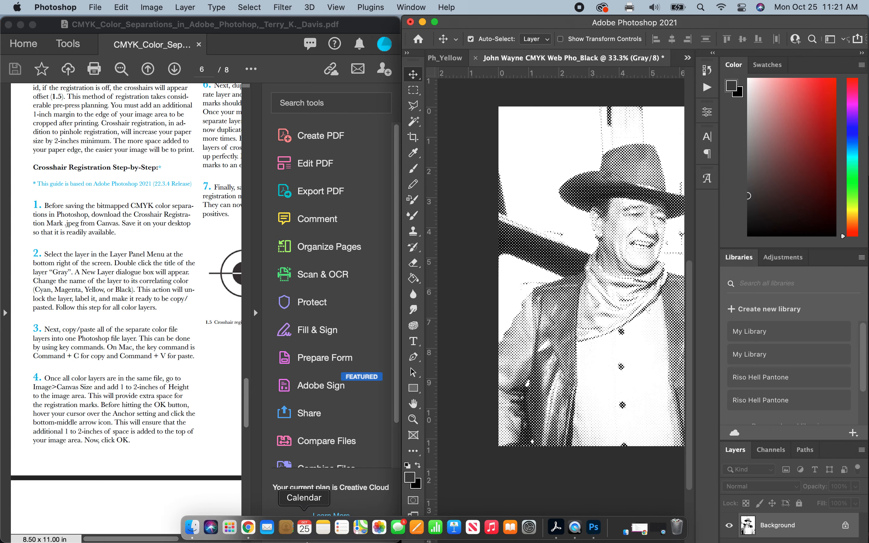
Switch to Chrome, view the Crosshair Registration Marks.jpg file in the Project #3 course module, and minimize the browser.
left_click(256, 528)
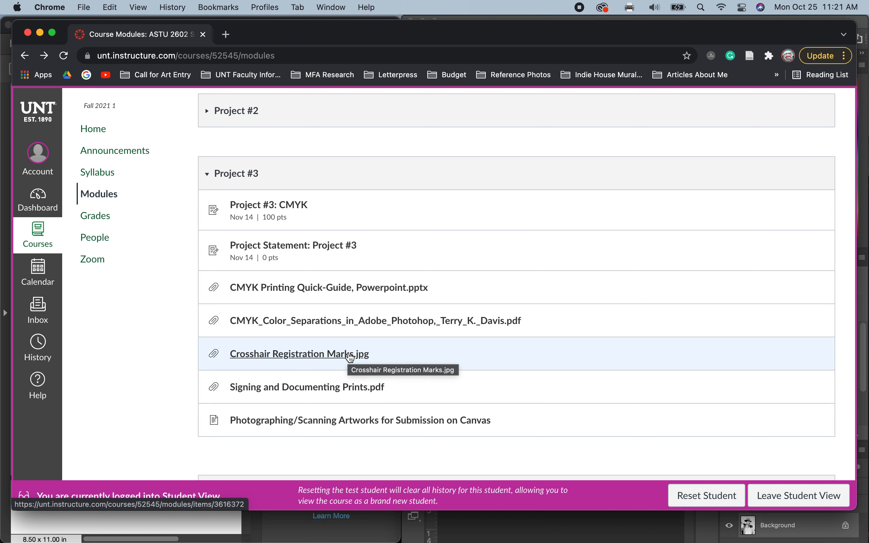
left_click(287, 361)
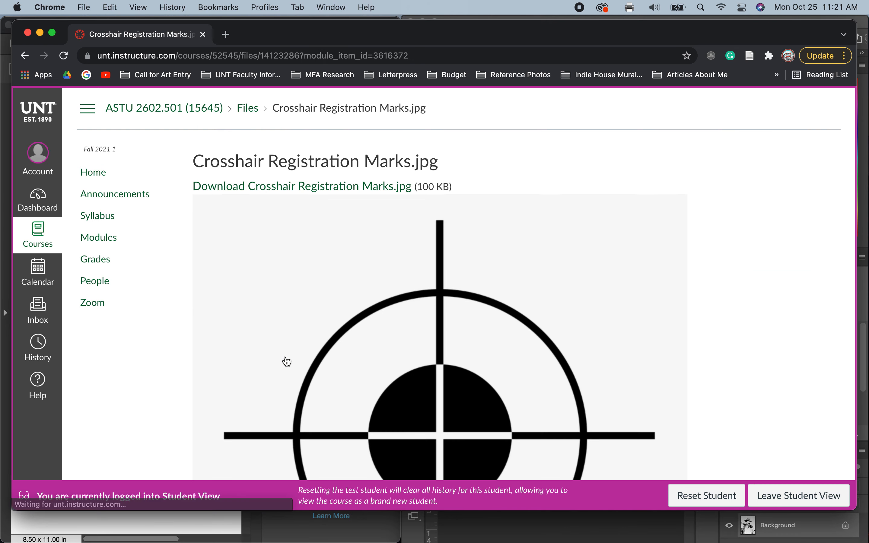
scroll(335, 362, "down", 3)
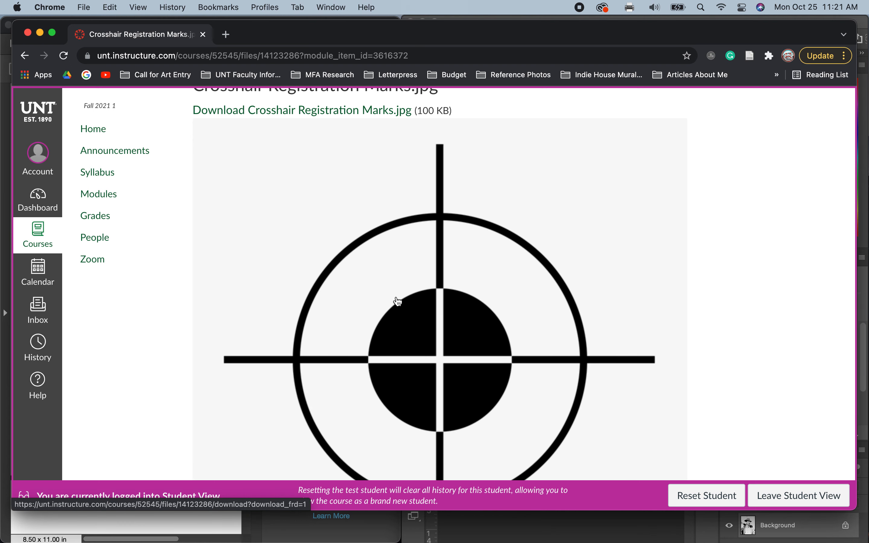
left_click(40, 33)
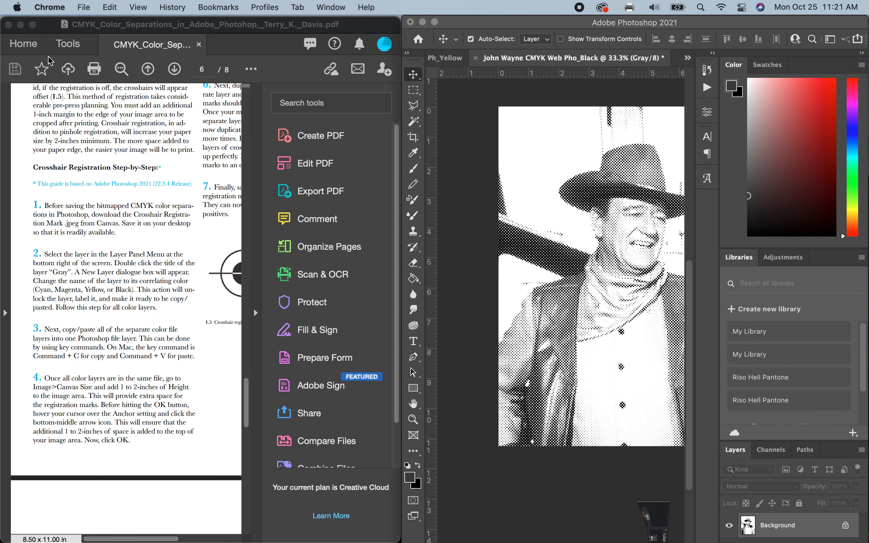
Return to Photoshop and convert the Cyan document's Background into a regular layer named Cyan.
left_click(482, 327)
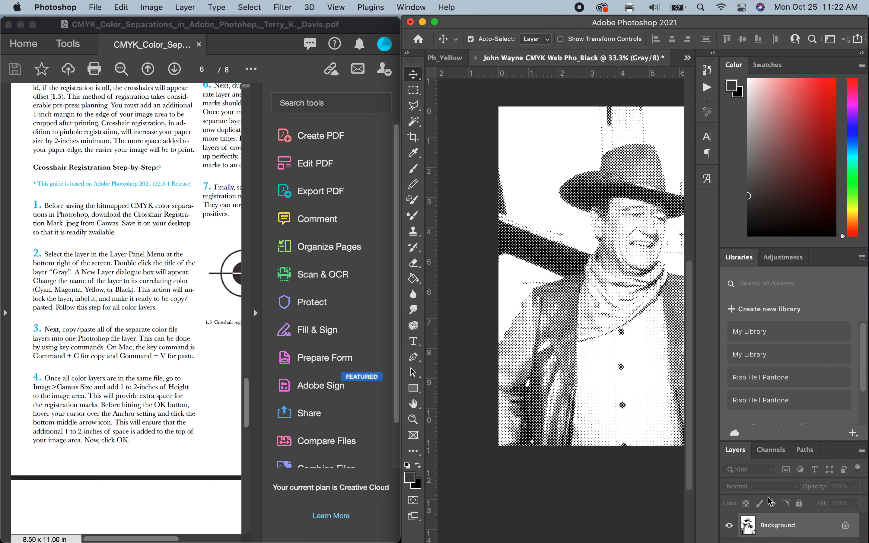
left_click(686, 63)
left_click(715, 60)
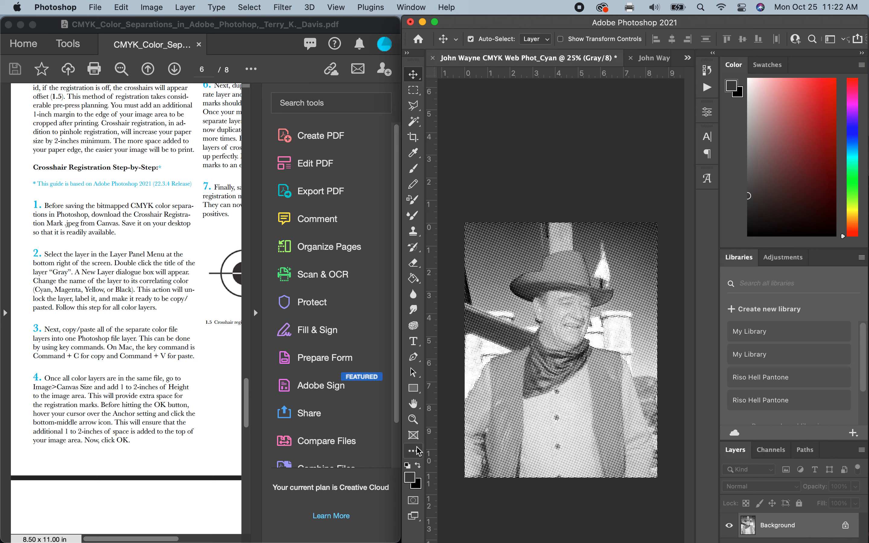
double_click(779, 526)
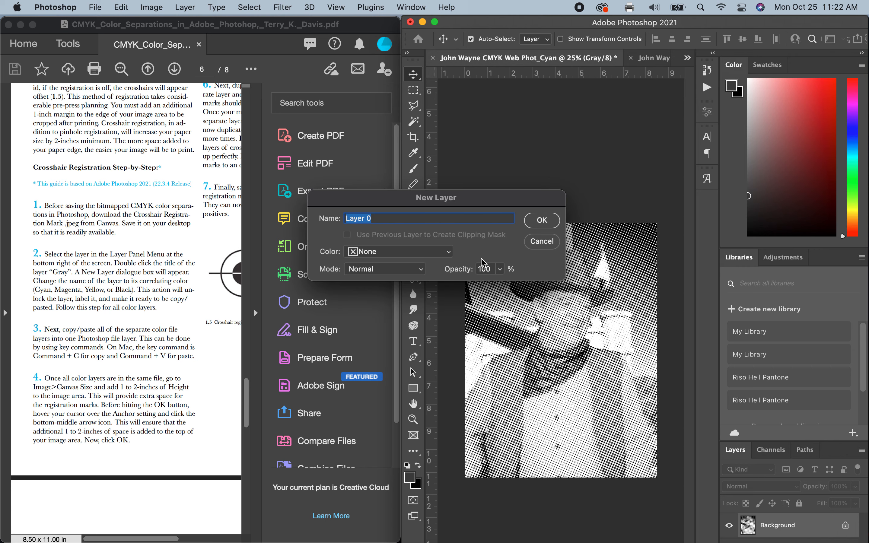
left_click_drag(424, 202, 556, 170)
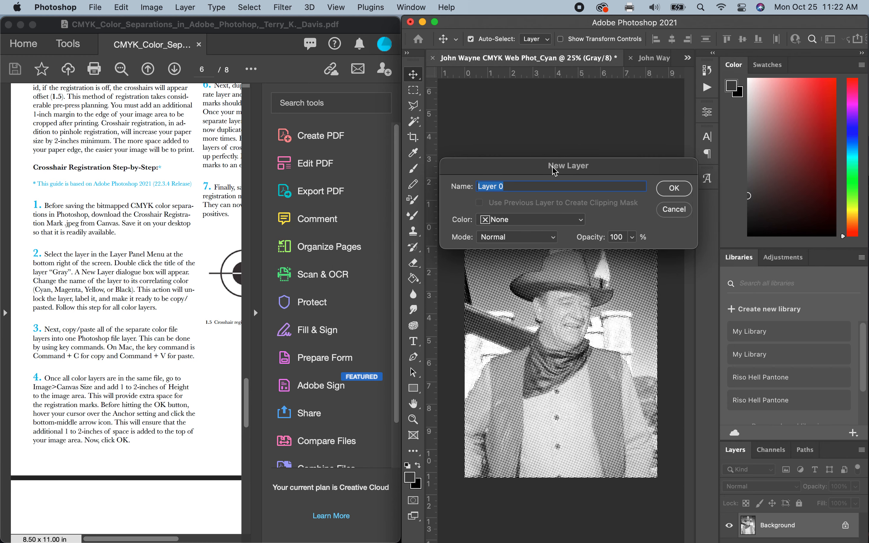
type("Cyan")
left_click(674, 189)
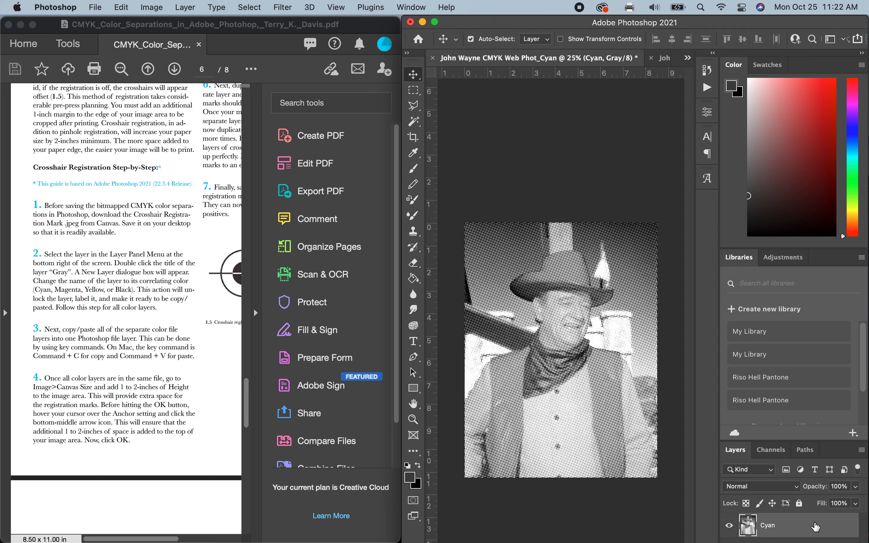
Convert the Magenta document's Background into a regular layer named Magenta.
left_click(687, 57)
left_click(758, 74)
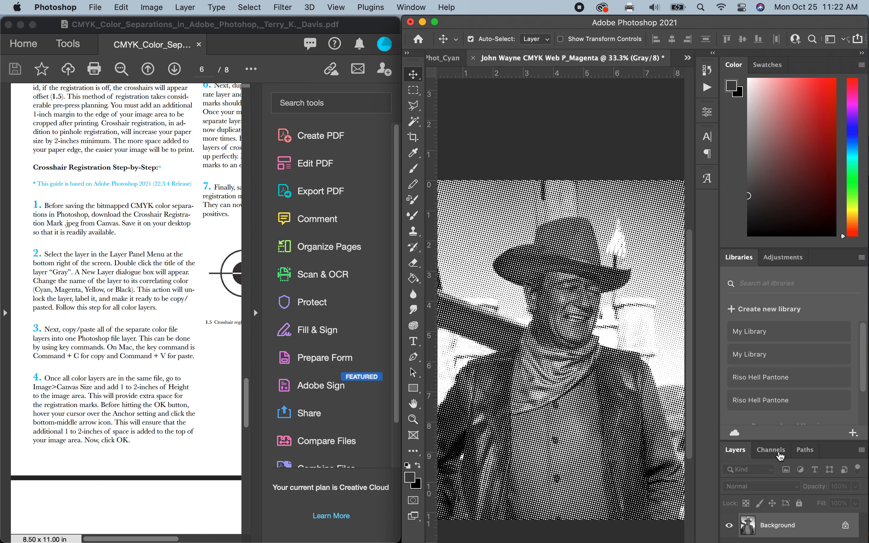
double_click(774, 530)
type("Magenta")
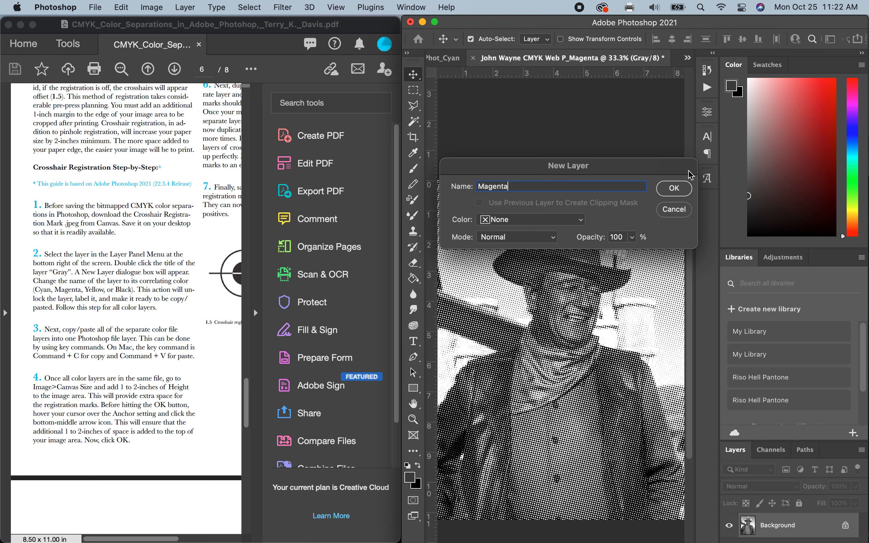
left_click(673, 188)
Convert the Yellow document's Background into a regular layer named Yellow.
left_click(688, 59)
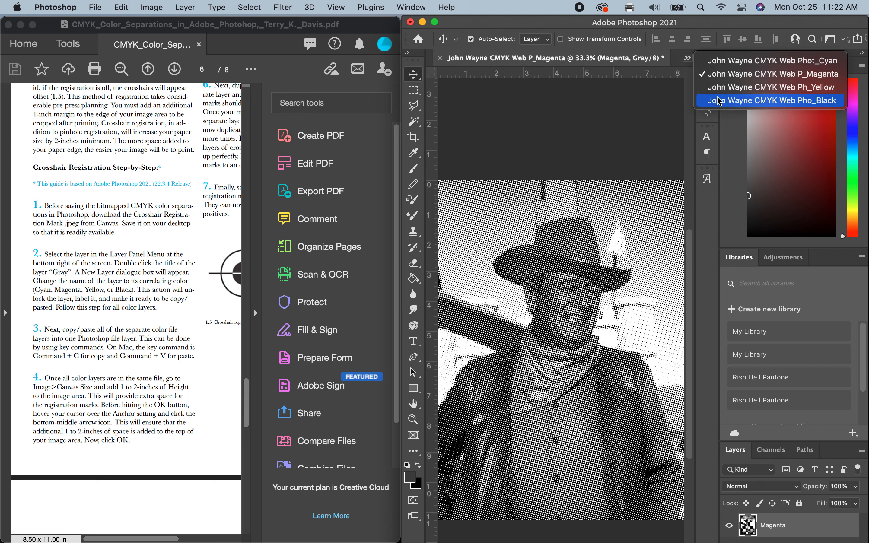
left_click(722, 92)
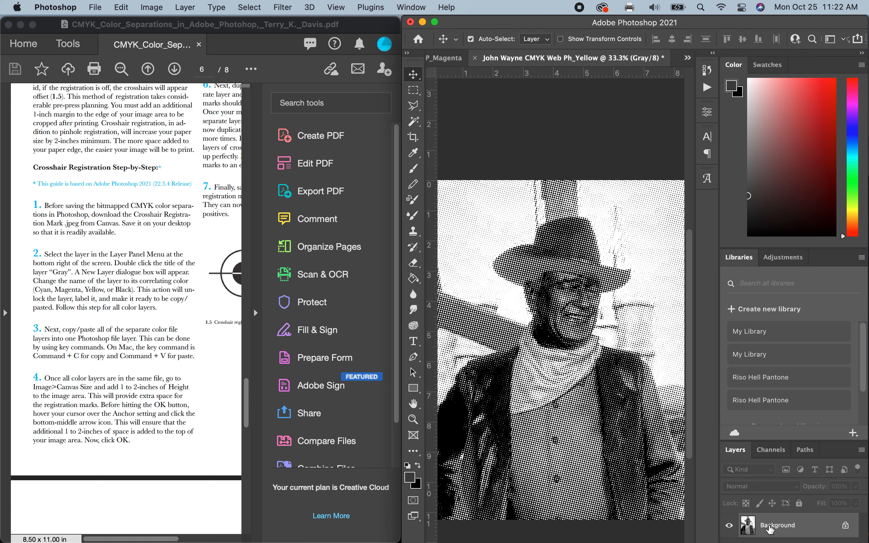
double_click(771, 527)
type("Yellow")
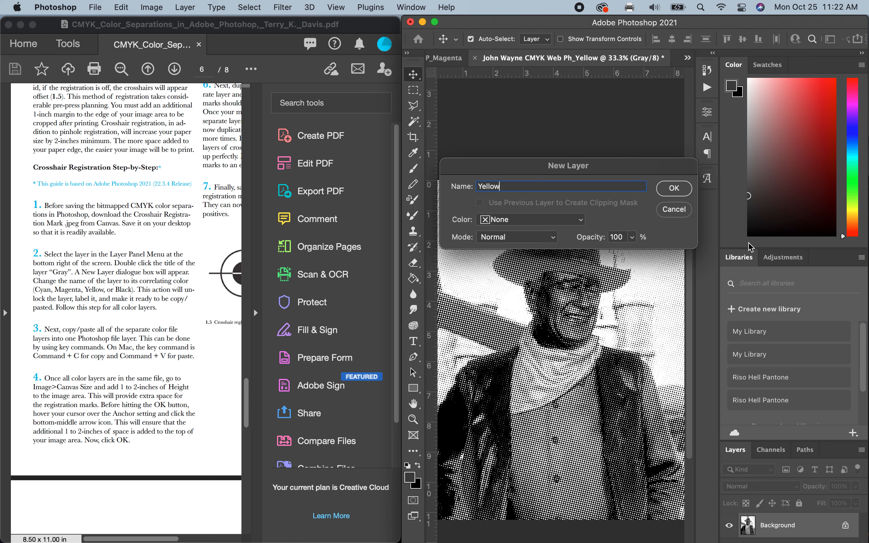
left_click(671, 189)
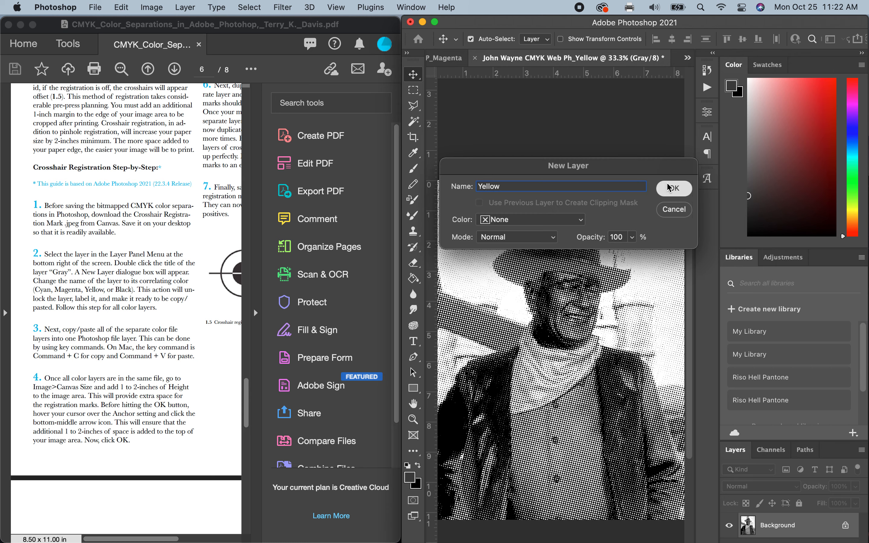
Convert the Black document's Background into a regular layer named Black, and return to the Cyan document.
left_click(686, 59)
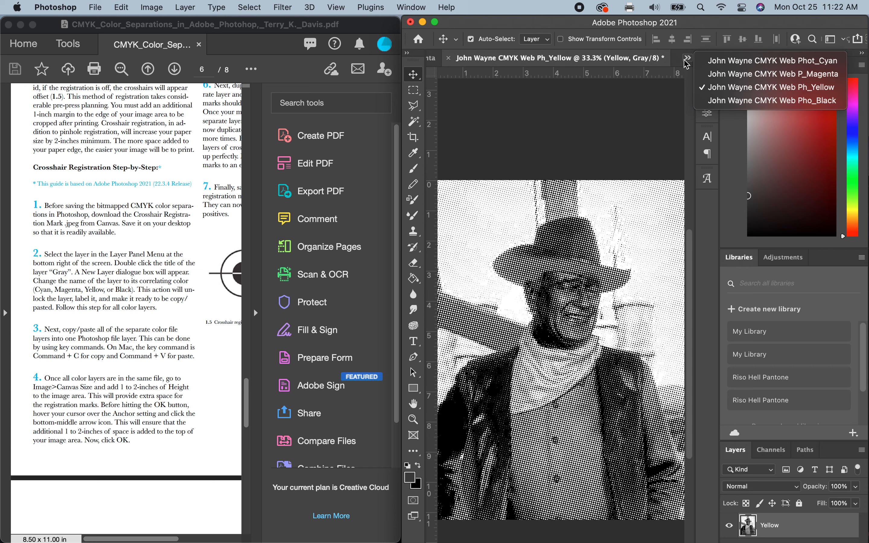
left_click(754, 100)
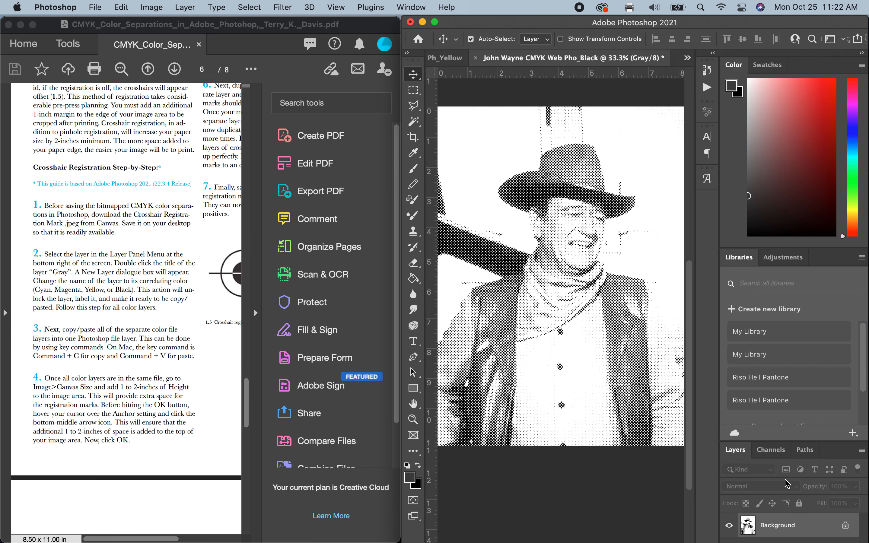
double_click(779, 527)
type("Black")
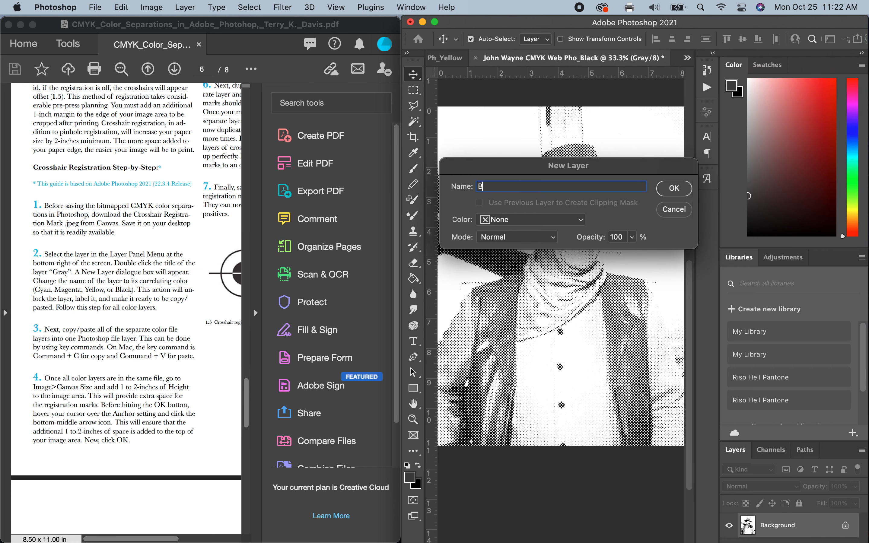
left_click(668, 189)
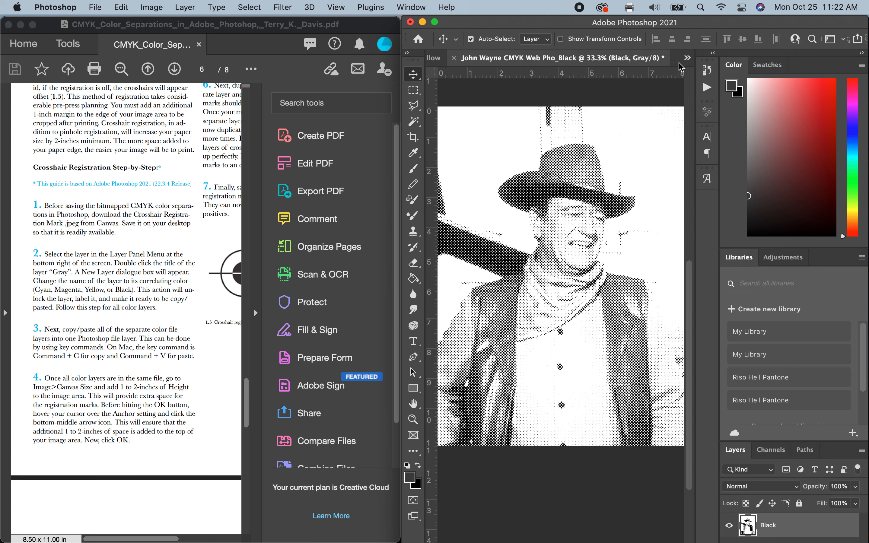
left_click(687, 58)
left_click(709, 60)
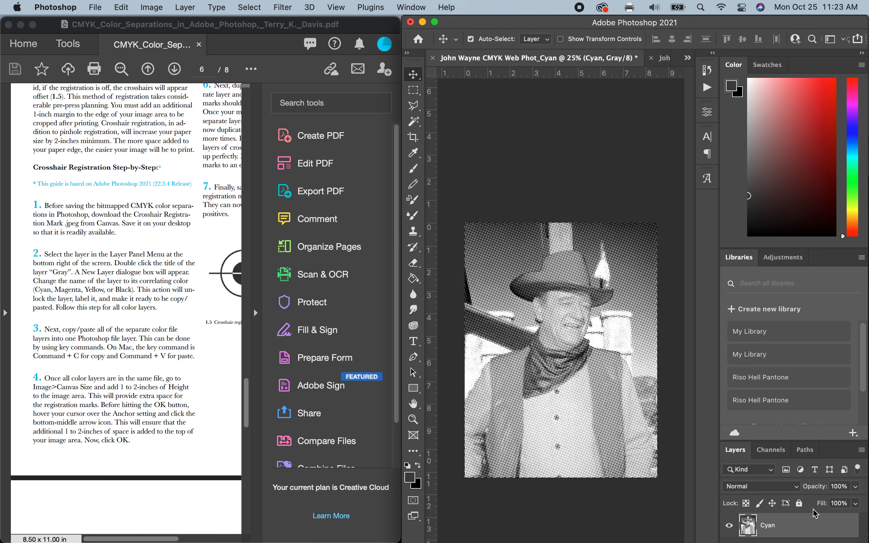
Copy the Cyan layer into the Black document and enlarge the layer list to show both layers.
left_click(729, 527)
left_click(729, 526)
key("super+c")
left_click(688, 58)
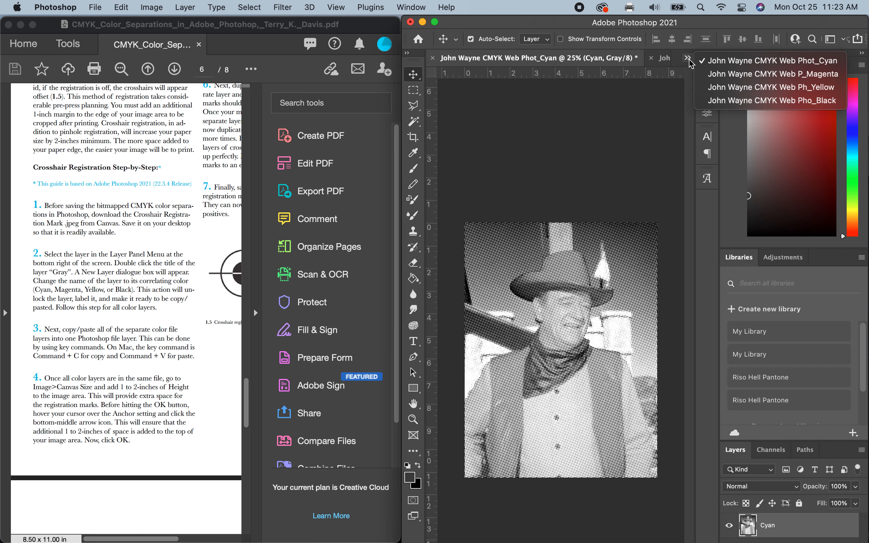
left_click(708, 103)
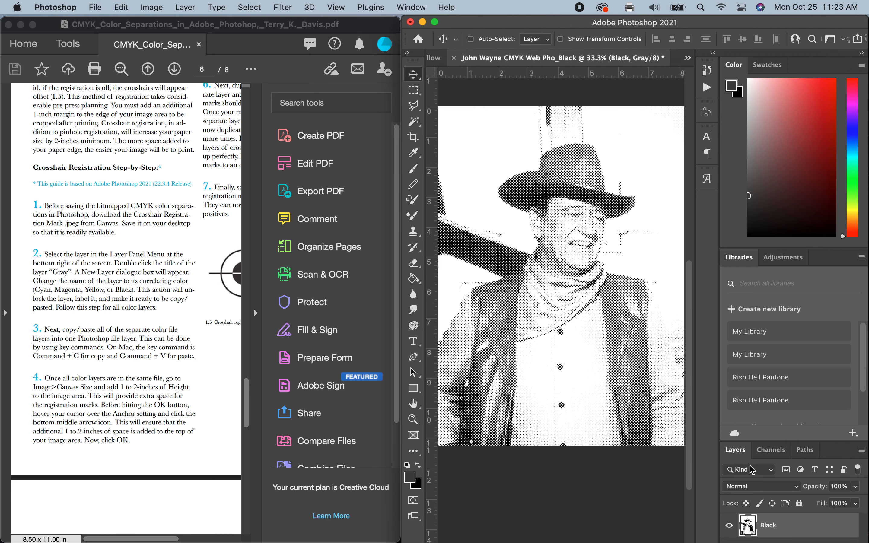
key("super+v")
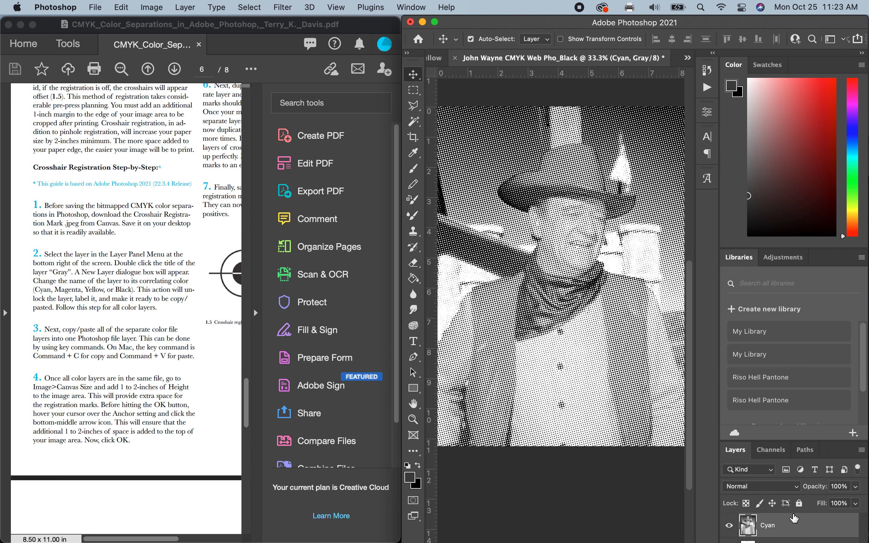
left_click_drag(795, 447, 793, 343)
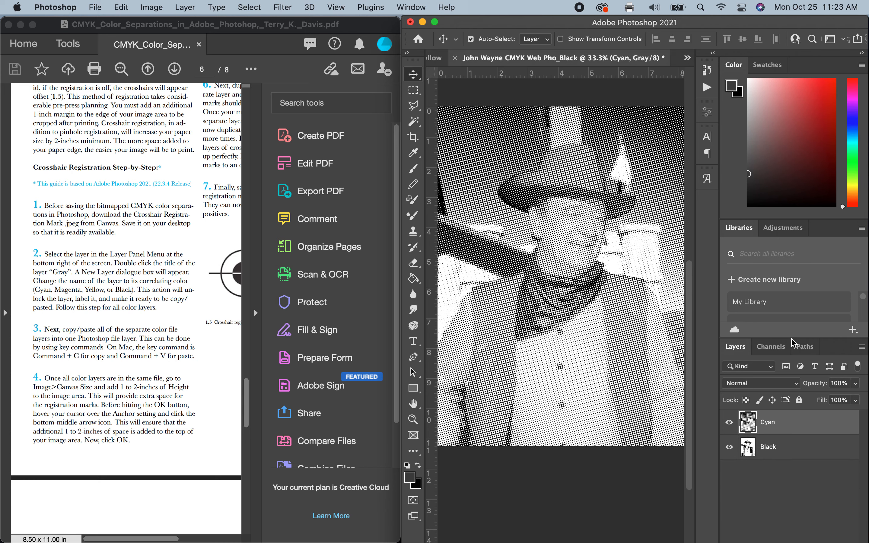
Copy the Magenta layer into the Black document and place it directly beneath the Cyan layer.
left_click(687, 57)
left_click(712, 74)
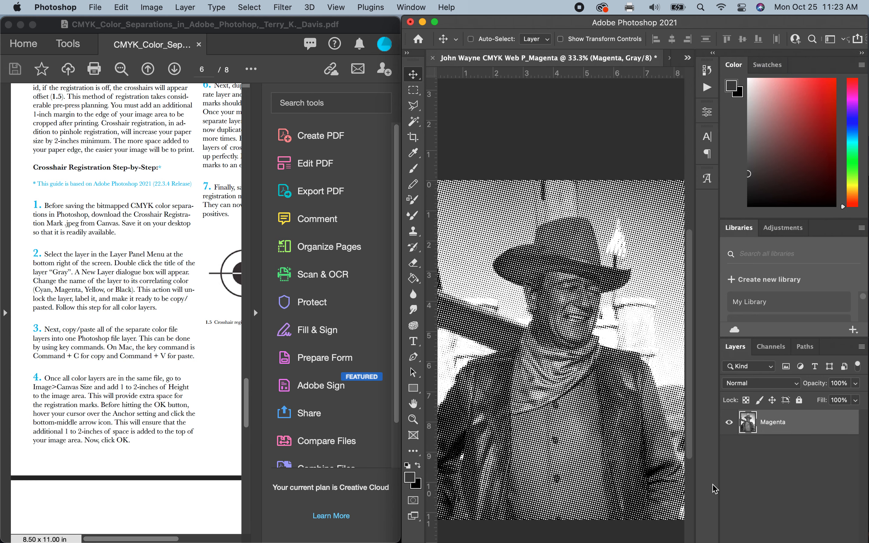
left_click(687, 58)
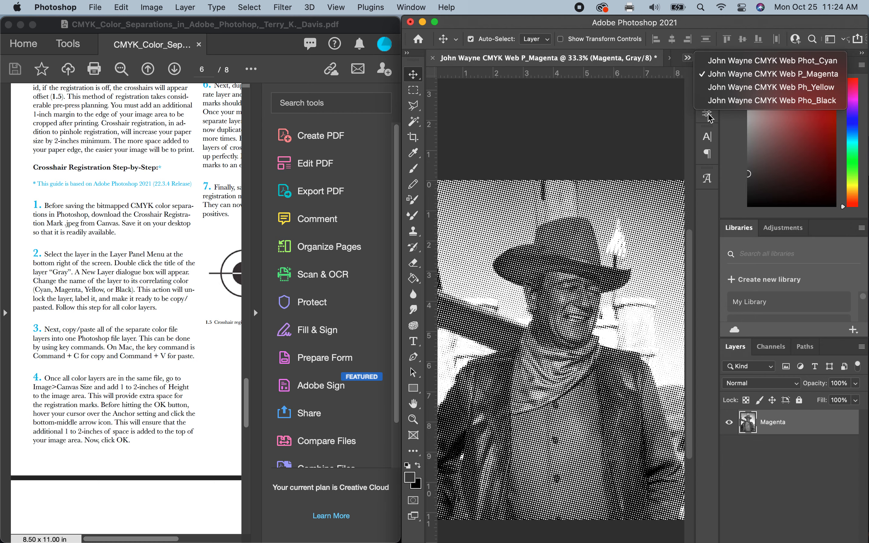
left_click(714, 101)
key("super+v")
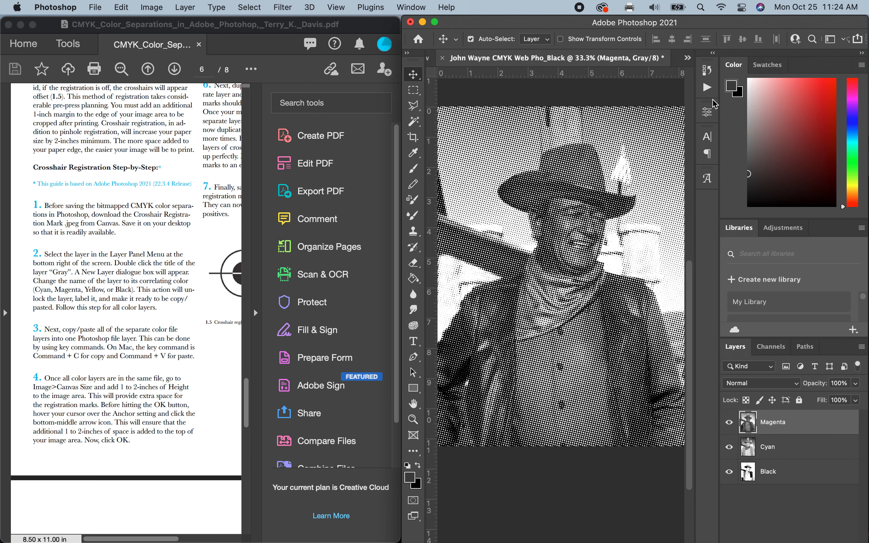
left_click_drag(768, 416, 771, 418)
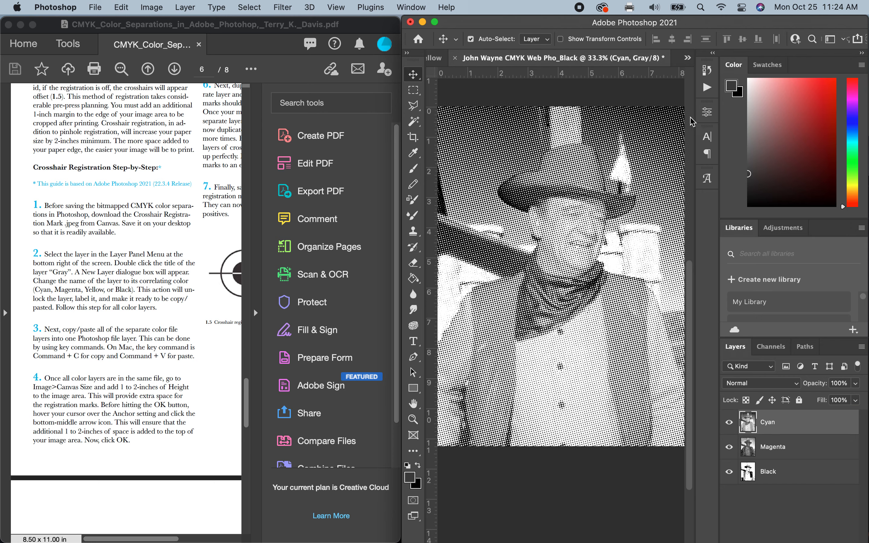
Copy the Yellow layer into the Black document and place it between the Magenta and Black layers.
left_click(687, 58)
left_click(711, 88)
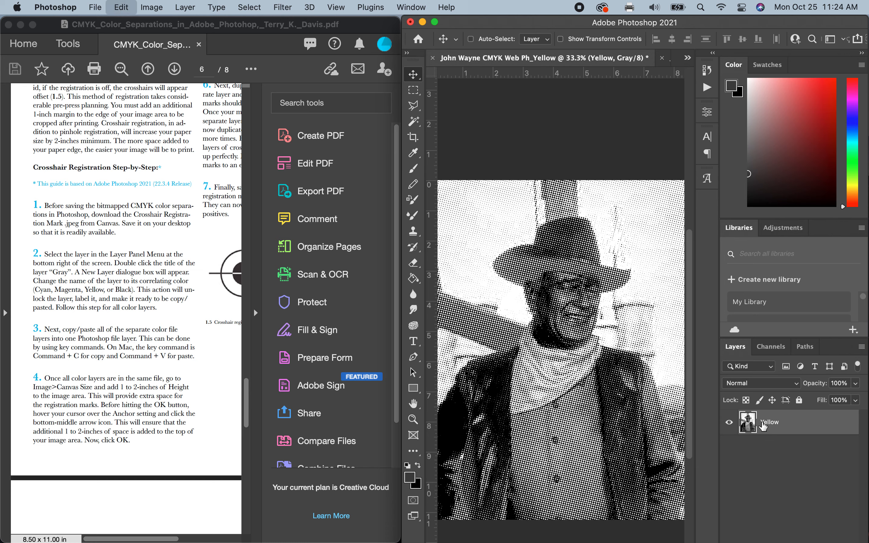
left_click(470, 39)
left_click(685, 61)
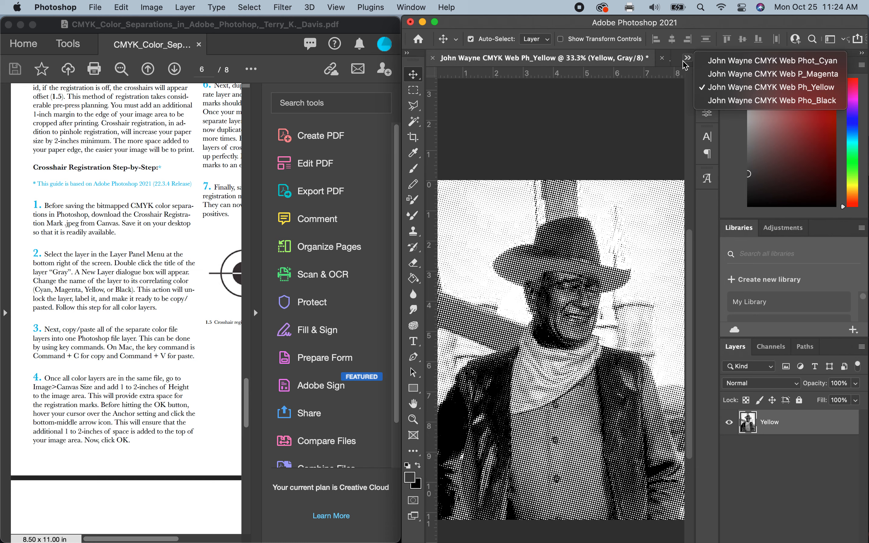
left_click(718, 101)
key("super+v")
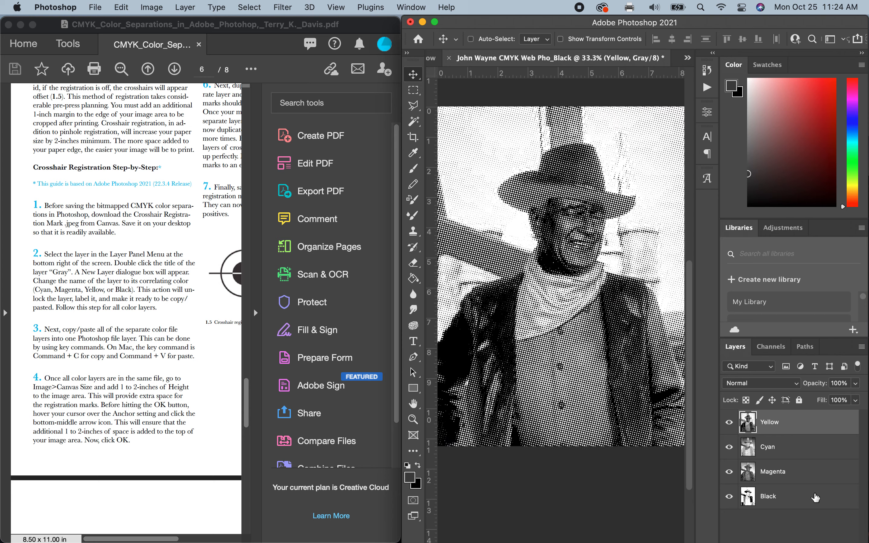
left_click_drag(800, 426, 795, 451)
left_click_drag(796, 479, 797, 483)
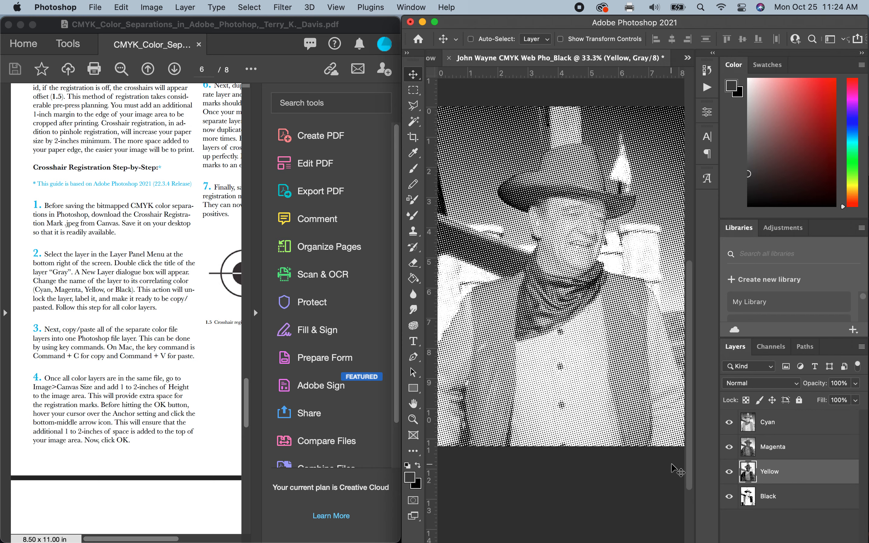
Inspect the stacked Cyan, Magenta, Yellow and Black separations by hiding and showing each layer.
key("super+minus")
left_click_drag(727, 498, 732, 426)
left_click(731, 426)
left_click(730, 443)
left_click(731, 443)
left_click(730, 471)
left_click(730, 471)
left_click(731, 497)
left_click(730, 497)
left_click_drag(731, 497, 731, 426)
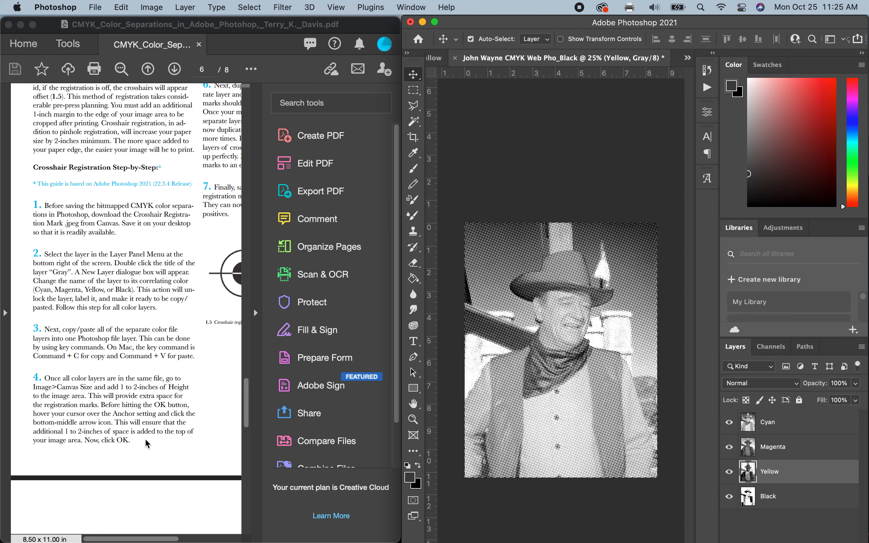
Switch to Chrome and examine the pinhole registration and image area diagram in the CMYK Printing Quick-Guide at full screen.
mouse_move(416, 537)
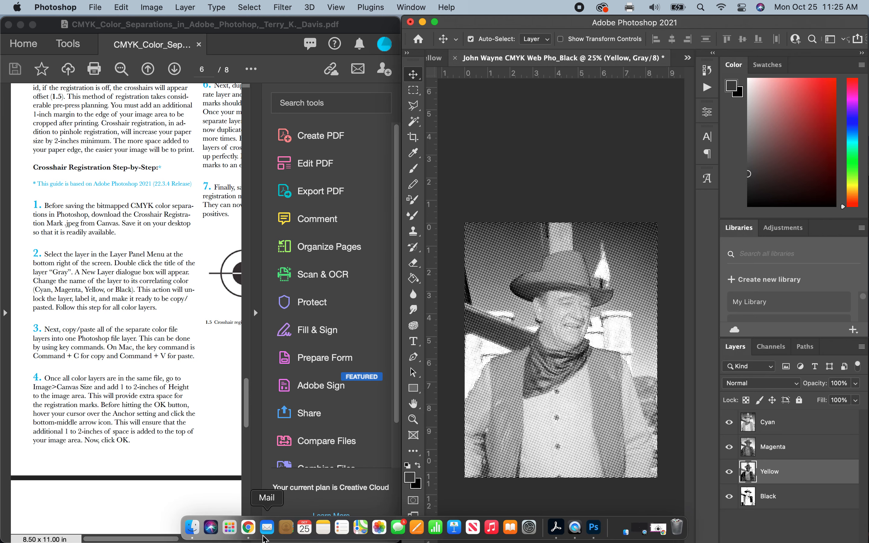
left_click(248, 527)
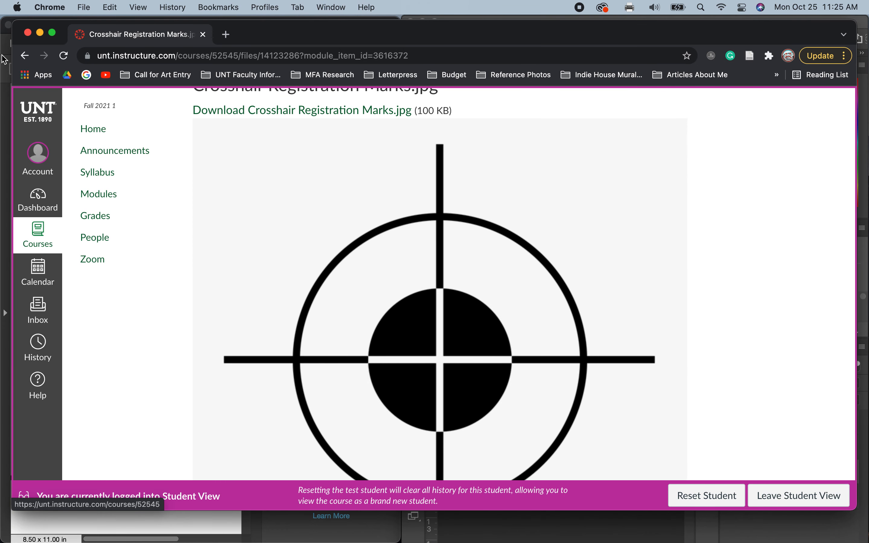
left_click(24, 55)
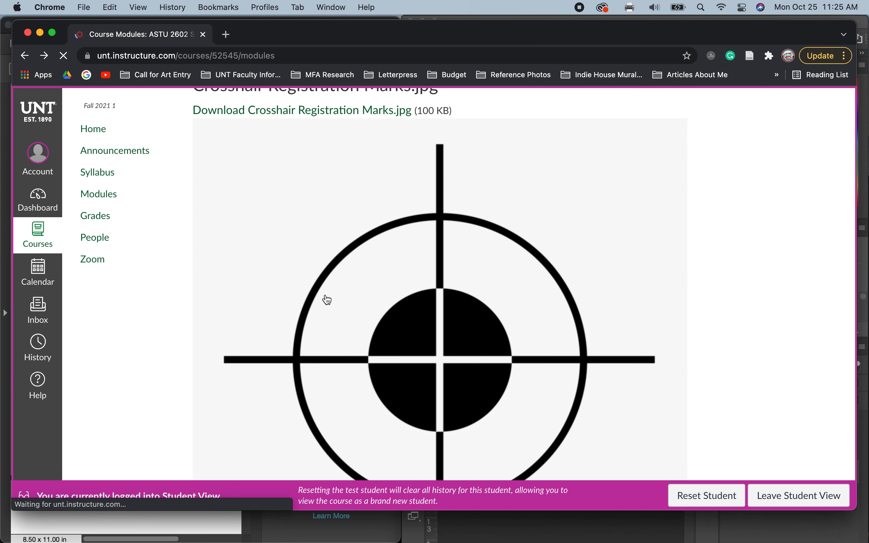
scroll(345, 320, "down", 10)
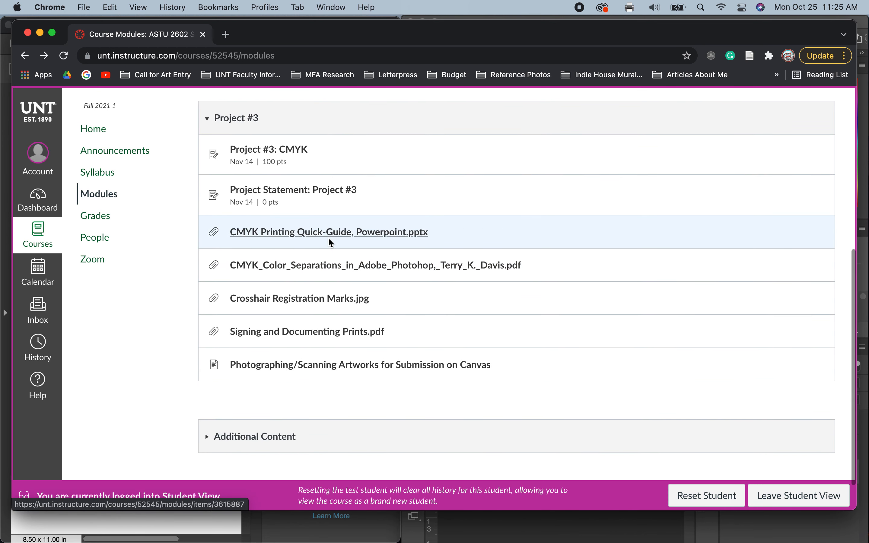
left_click(329, 234)
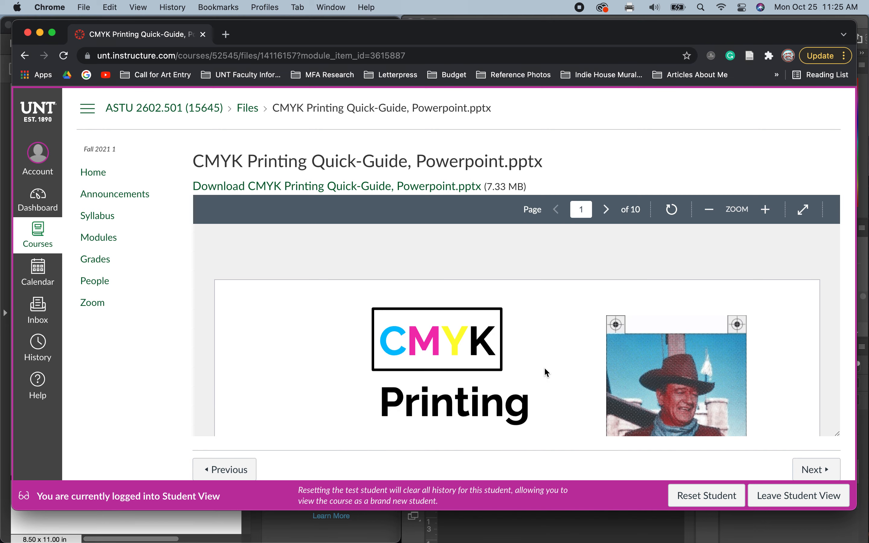
scroll(544, 368, "down", 15)
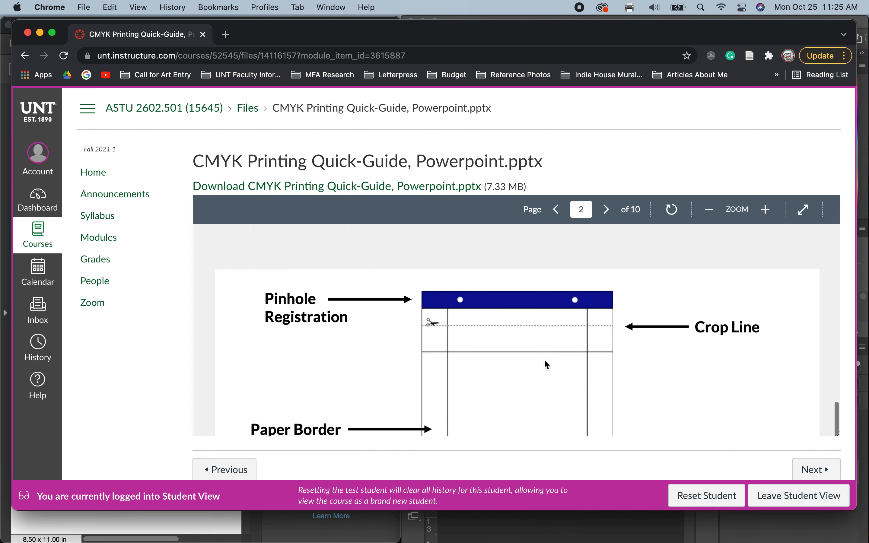
scroll(545, 363, "down", 3)
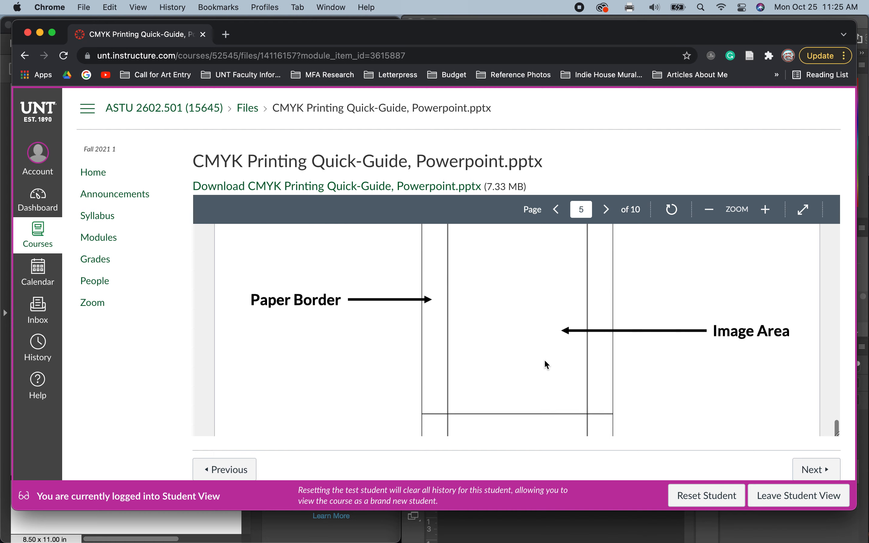
left_click(805, 210)
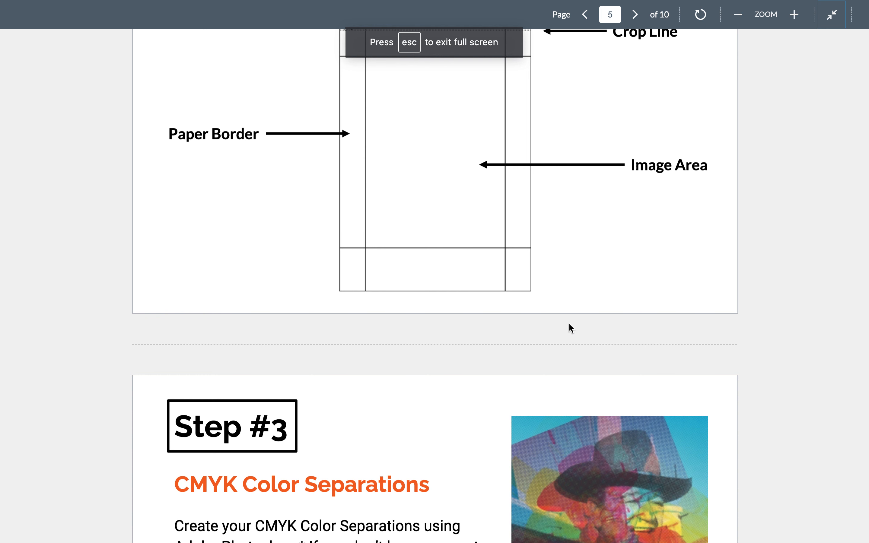
scroll(570, 328, "up", 3)
scroll(570, 328, "up", 2)
scroll(568, 328, "up", 1)
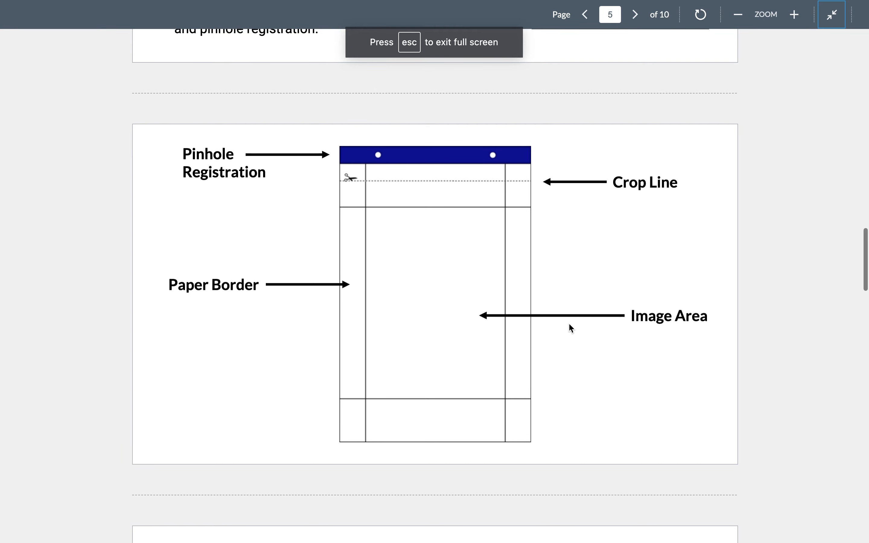
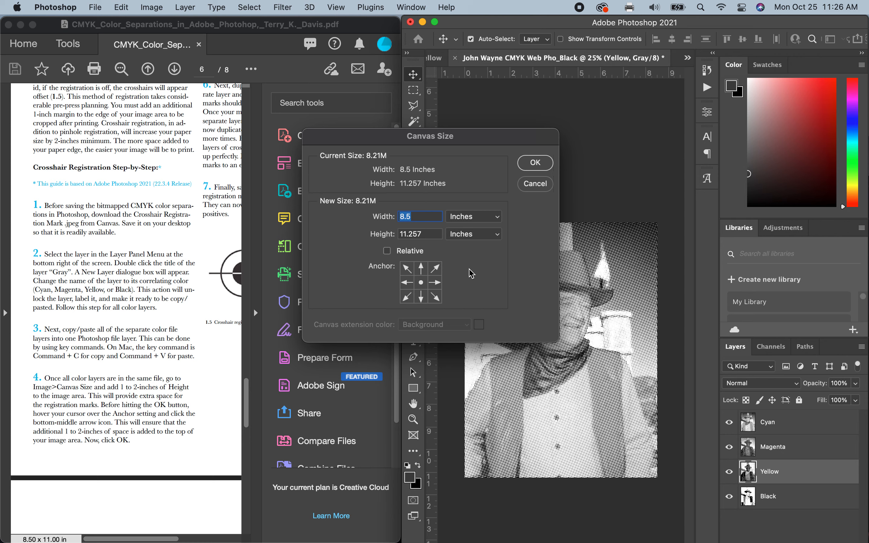
double_click(419, 234)
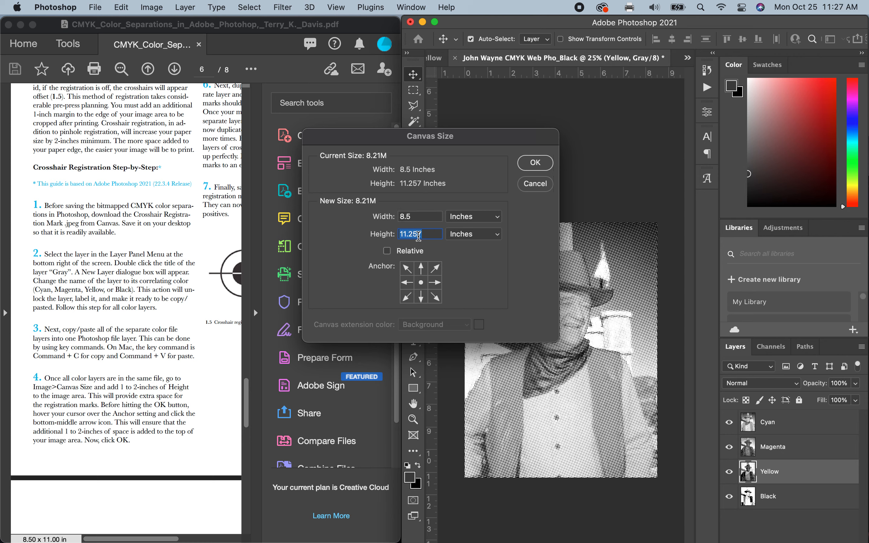
type("2.5")
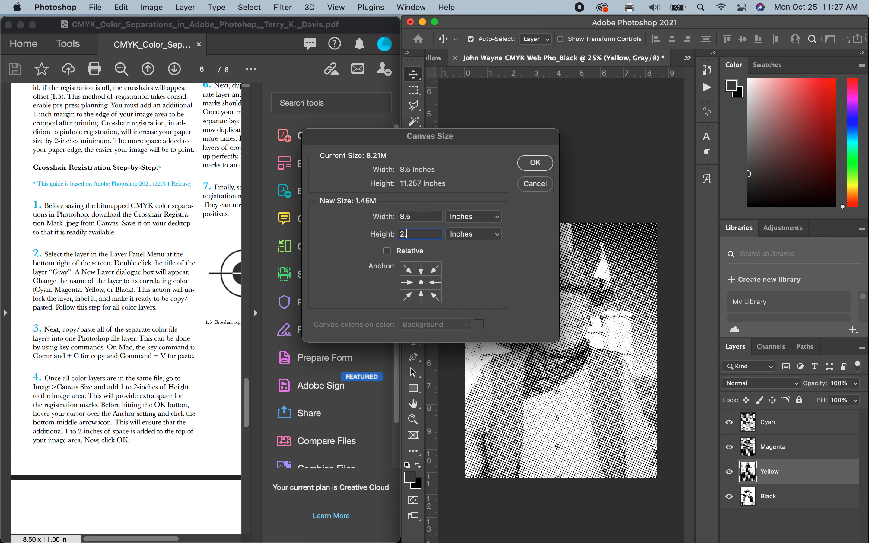
left_click(422, 274)
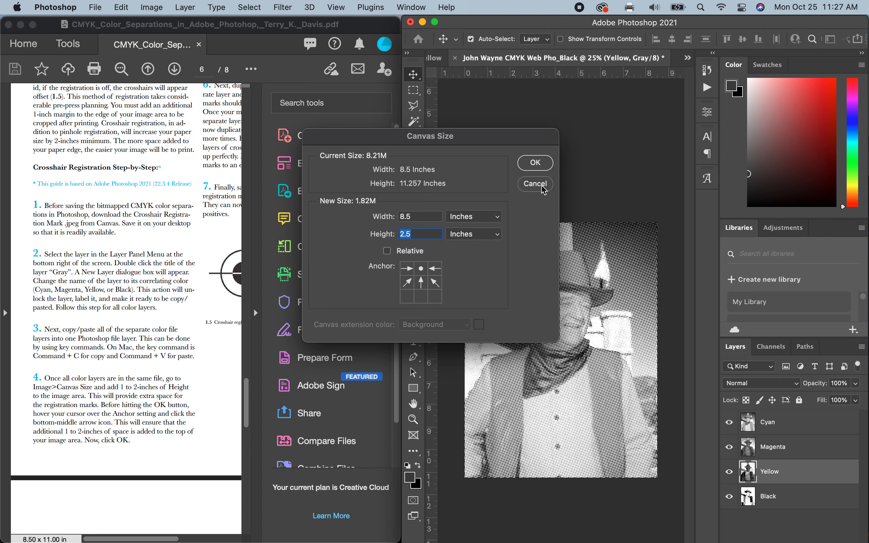
key("BackSpace")
type("13")
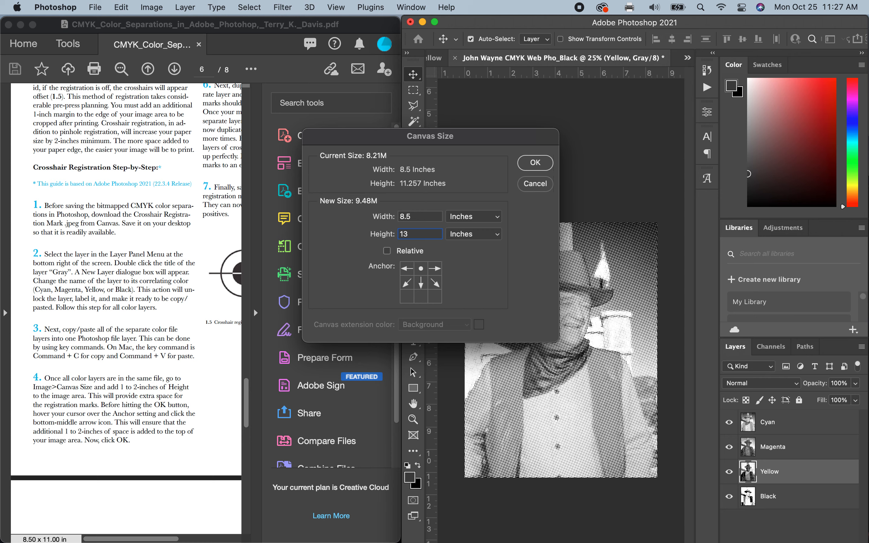
left_click(534, 185)
Crop the combined document from its lower edge to a height of about 11 inches.
left_click(151, 7)
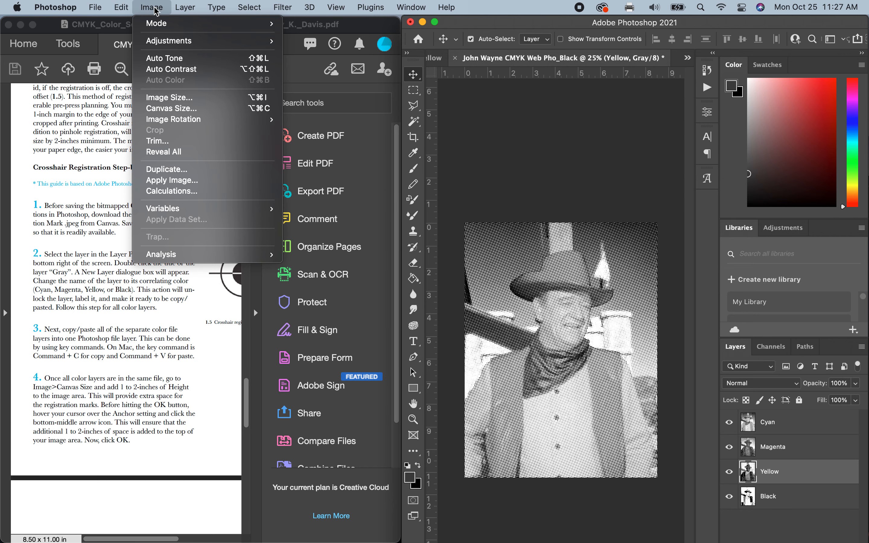
left_click(416, 140)
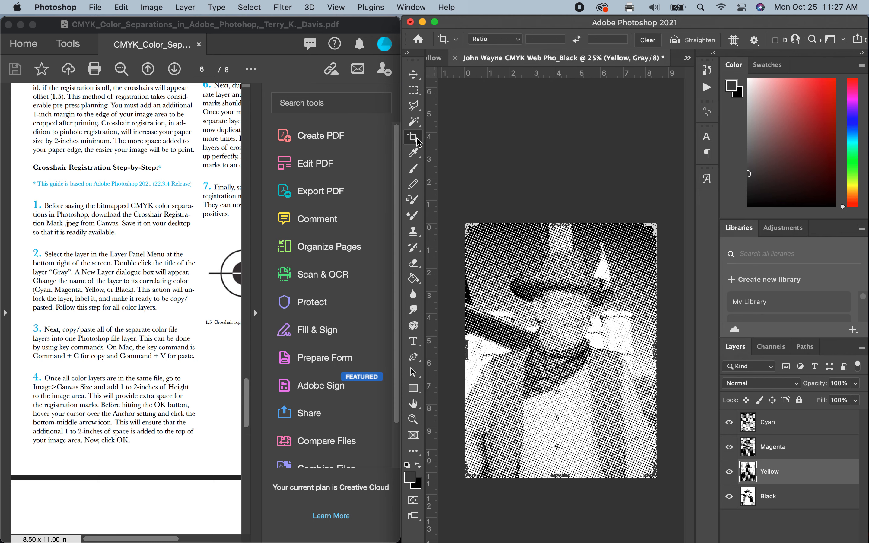
left_click_drag(559, 471, 562, 478)
key("super+plus")
key("super+plus")
key("super+plus")
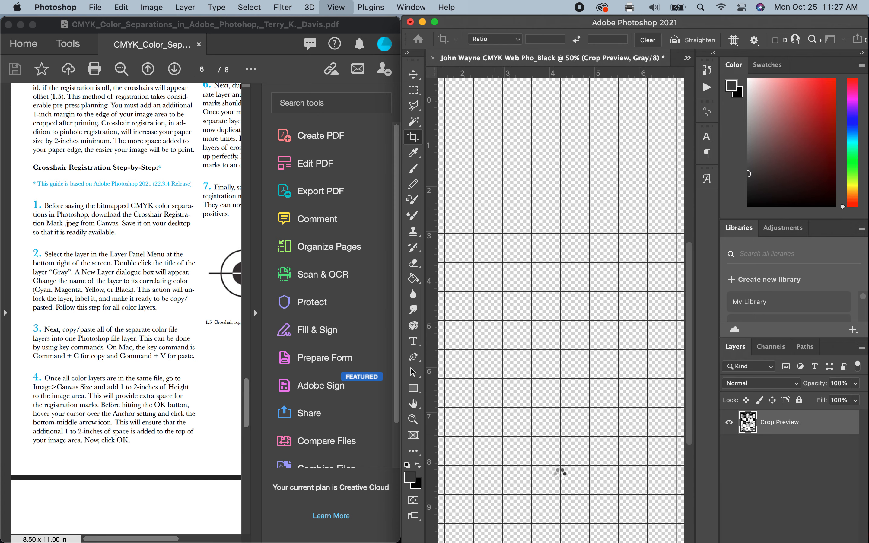
scroll(533, 494, "up", 10)
scroll(532, 498, "down", 9)
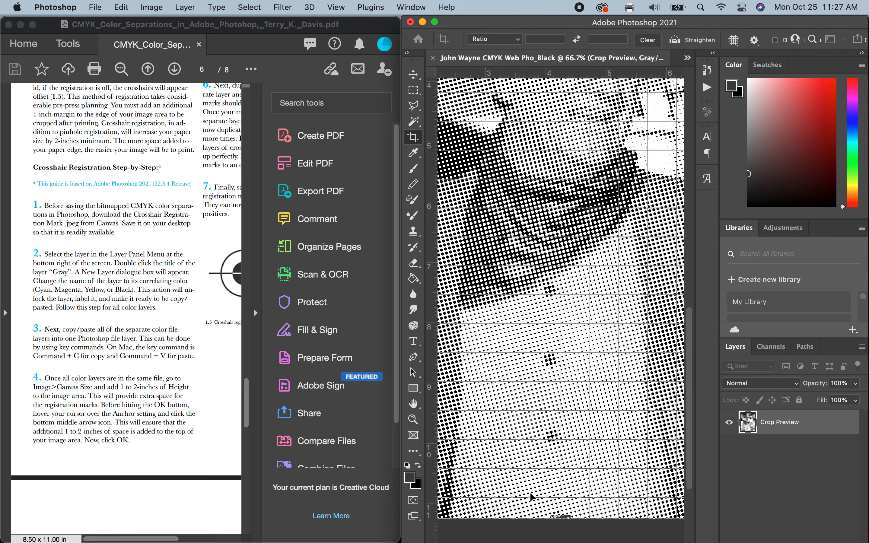
left_click_drag(562, 373, 564, 365)
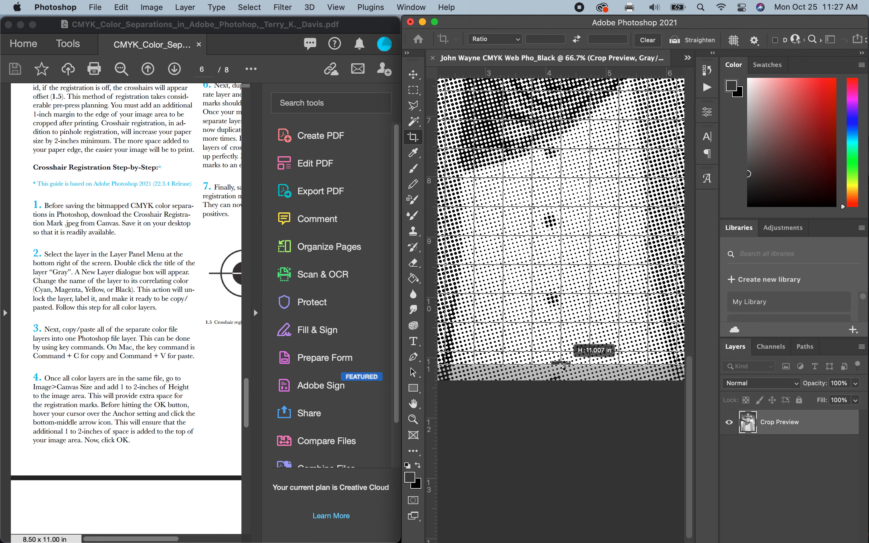
left_click_drag(564, 366, 563, 365)
key("Return")
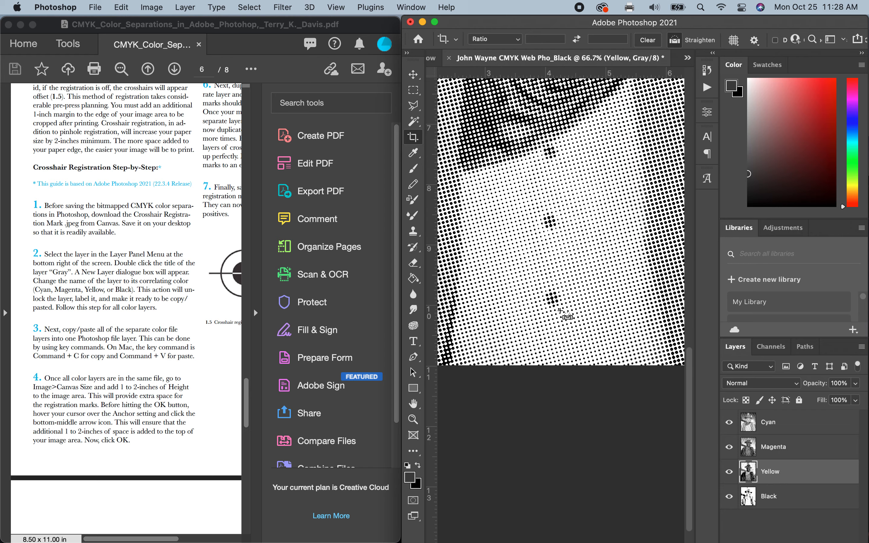
Extend the canvas height to 13.5 inches, anchored at the top centre so the extra space falls below the image.
key("super+minus")
key("super+minus")
key("super+minus")
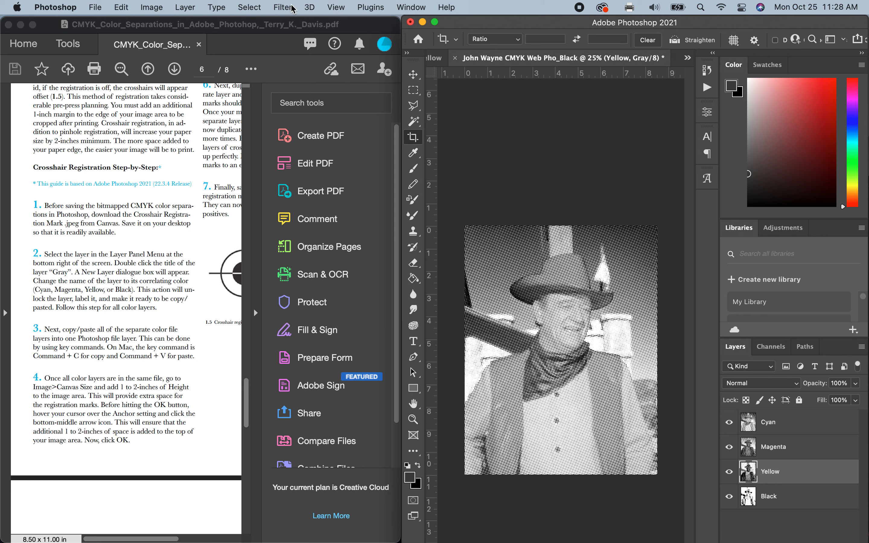
left_click(153, 8)
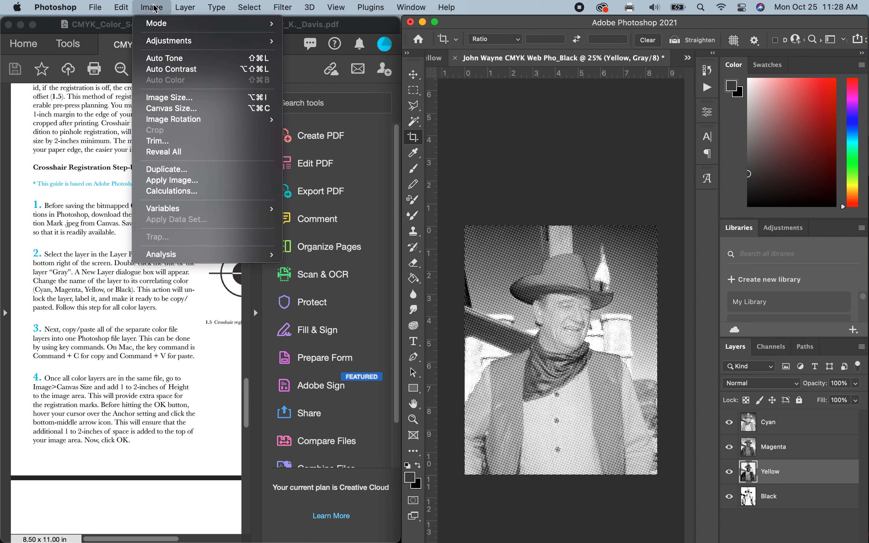
left_click(196, 108)
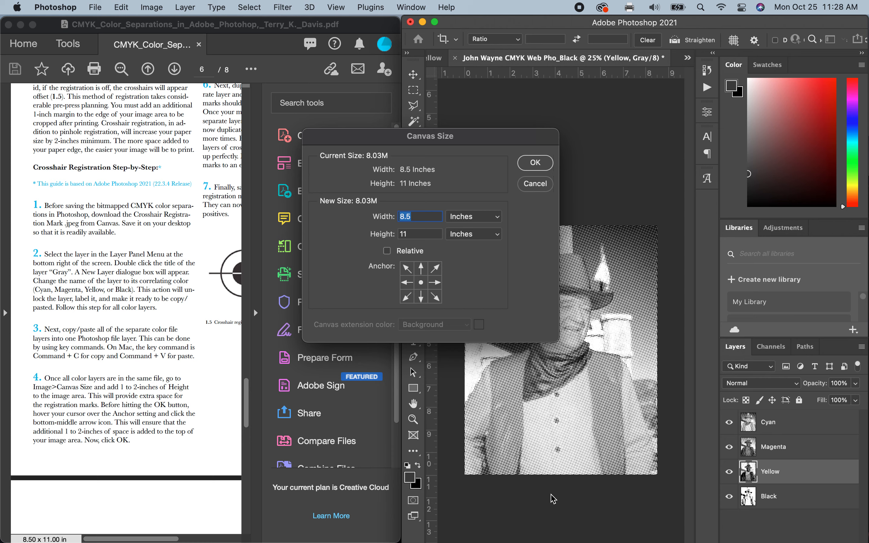
double_click(412, 234)
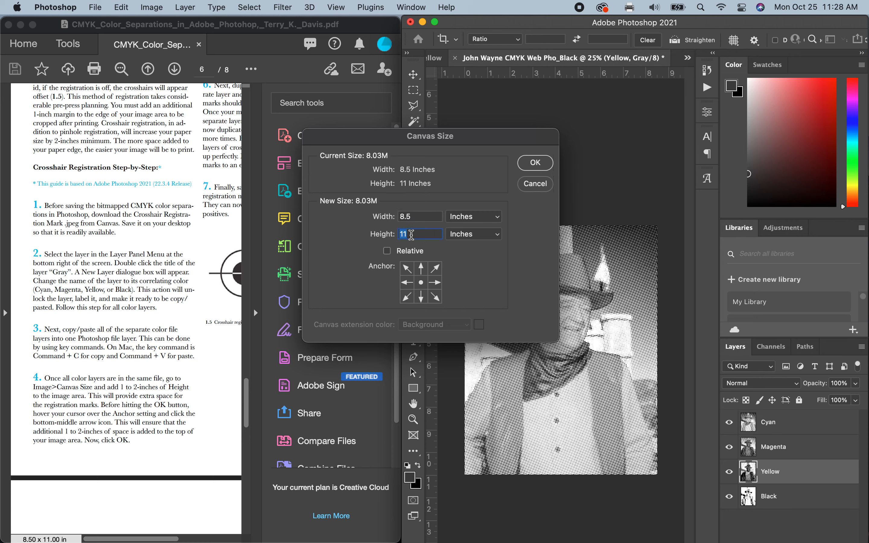
type("13.5")
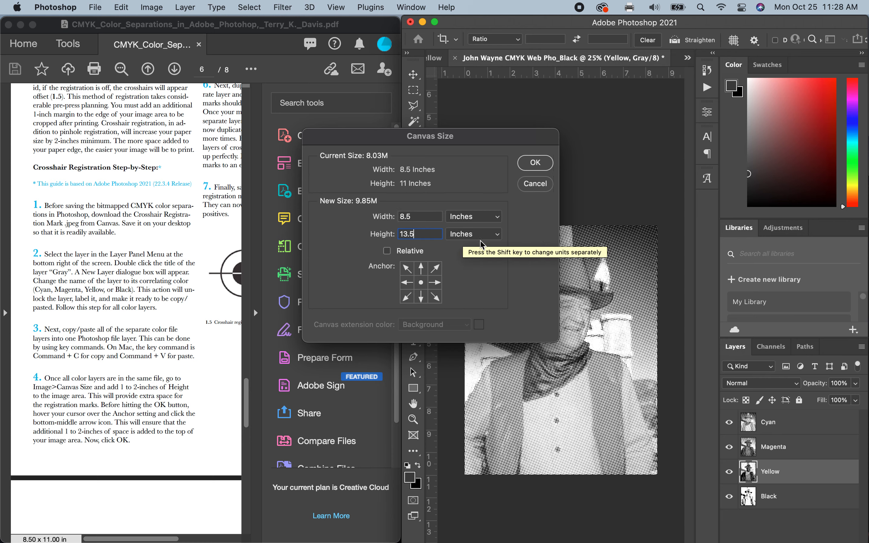
left_click(421, 268)
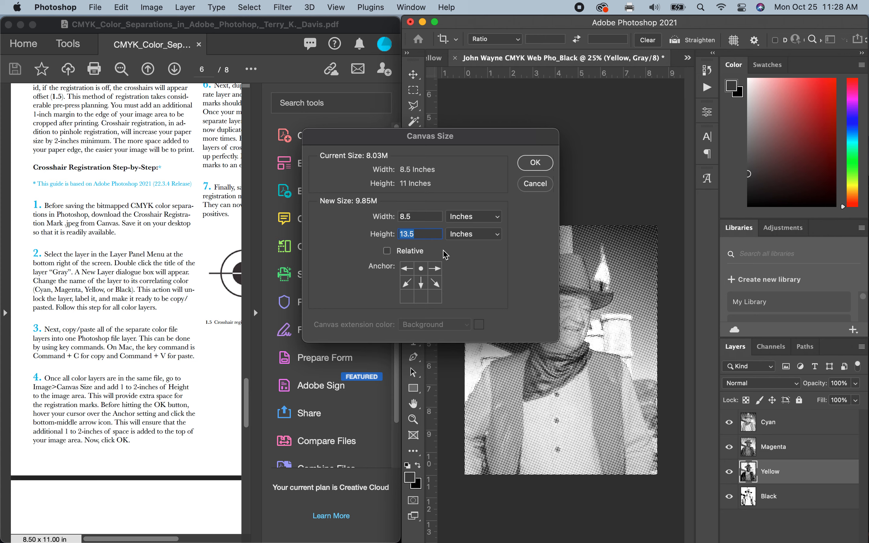
left_click(535, 163)
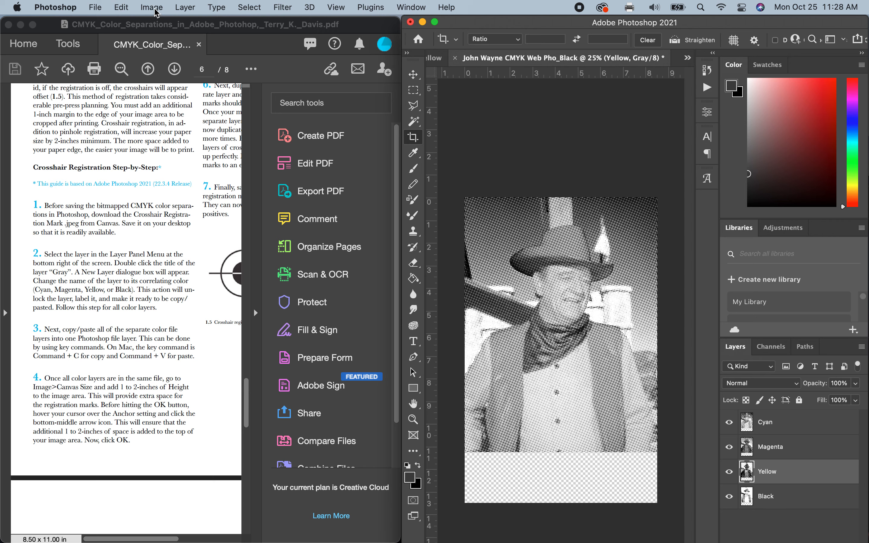
Switch to Chrome and review the paper border and crop line around the image area in the CMYK Printing Quick-Guide diagram.
mouse_move(398, 532)
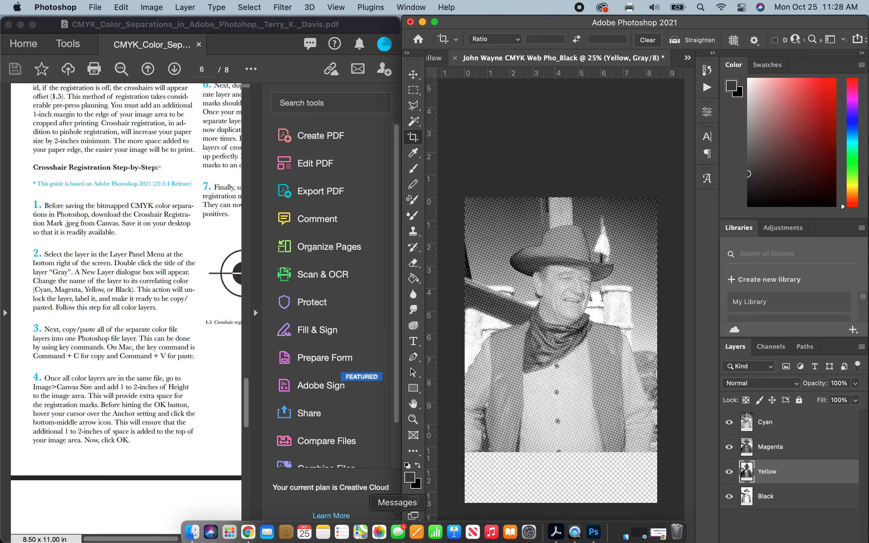
left_click(252, 531)
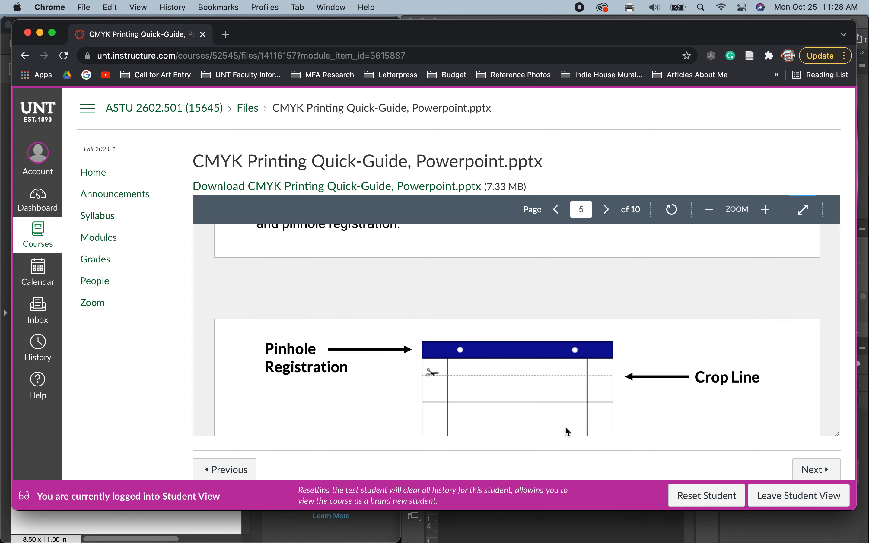
scroll(567, 430, "down", 2)
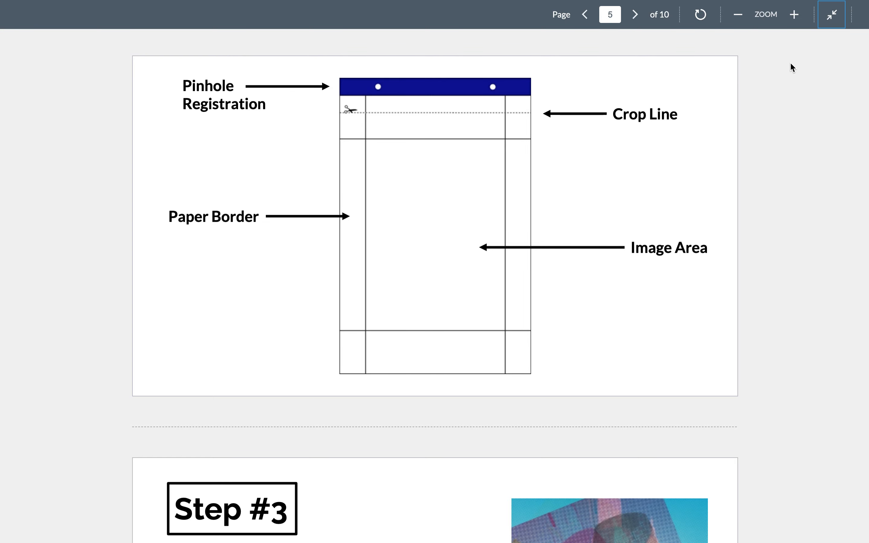
left_click(827, 17)
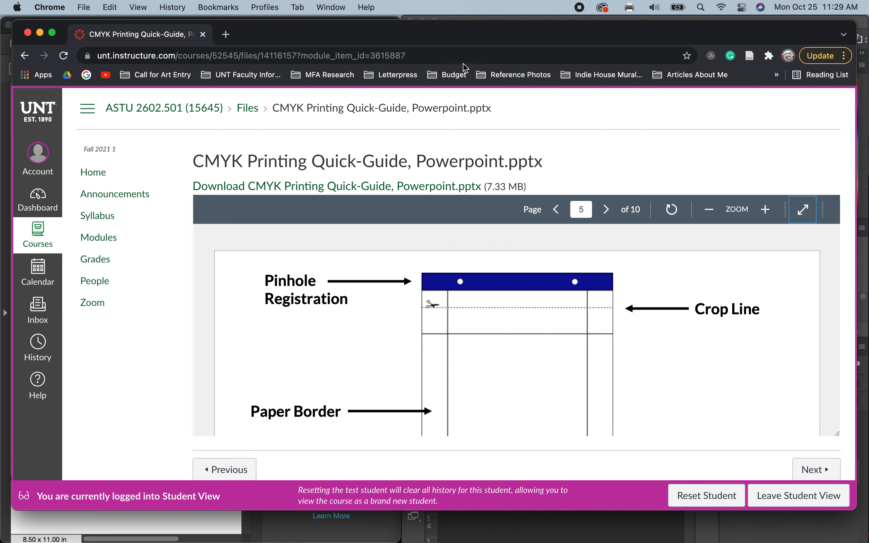
left_click(40, 32)
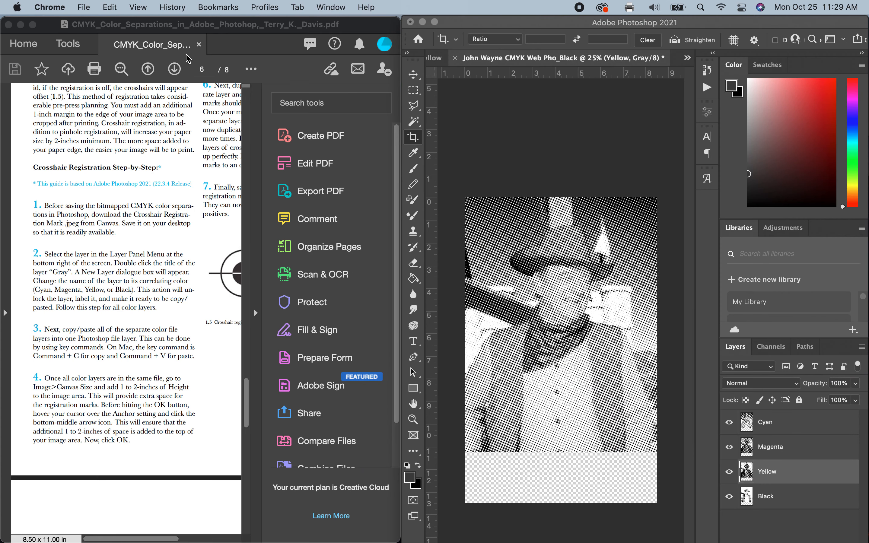
Switch back to Photoshop and extend the canvas height to 16 inches, anchored at the bottom centre to add space above the image.
left_click(647, 158)
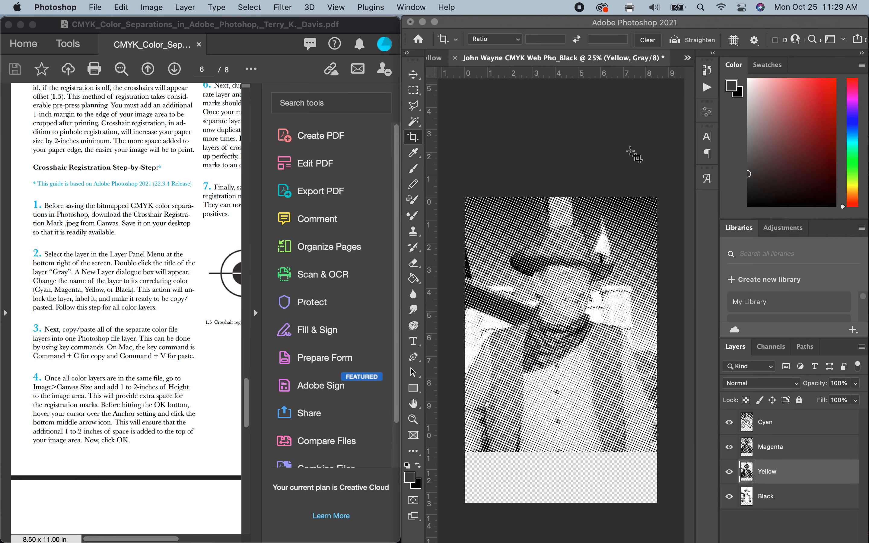
left_click(150, 7)
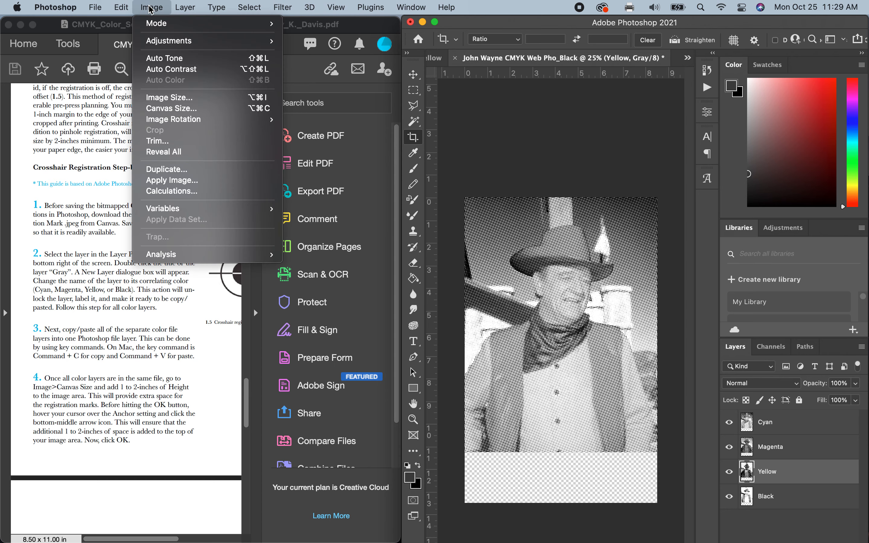
left_click(217, 109)
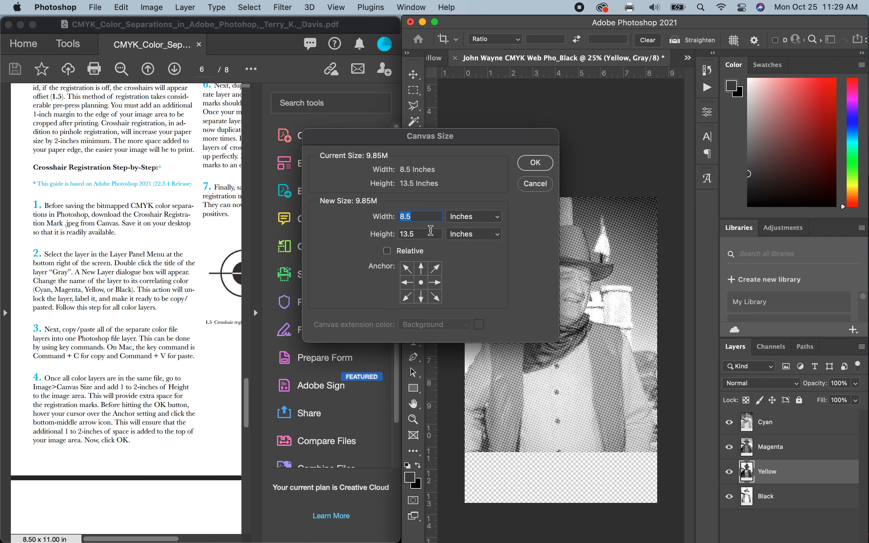
key("Tab")
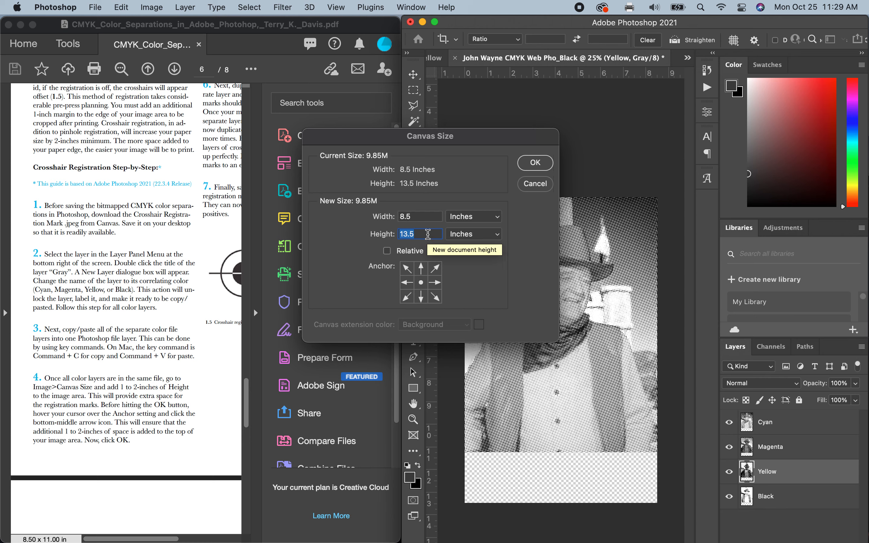
type("16")
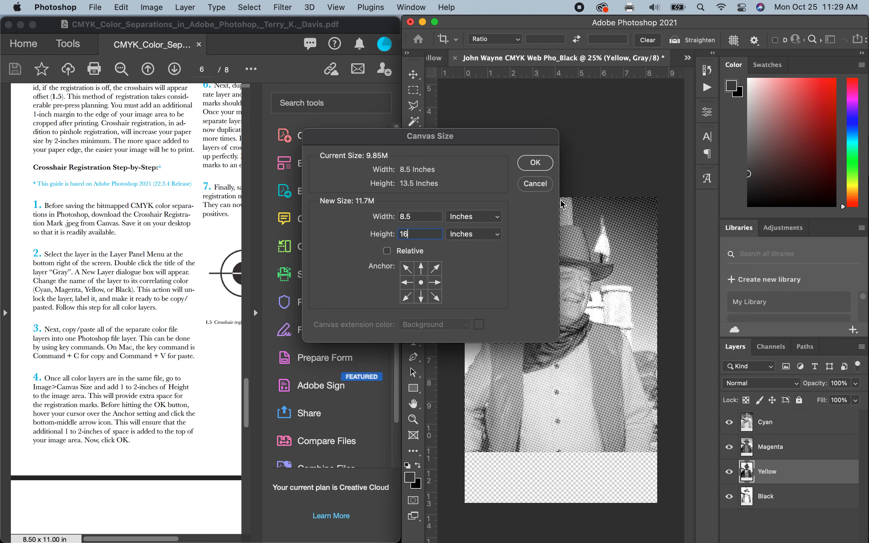
left_click(421, 297)
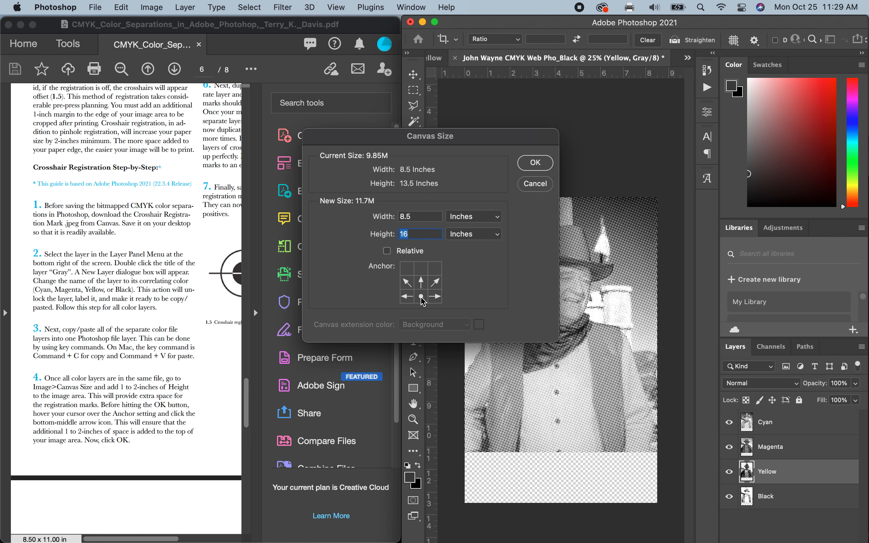
left_click(544, 166)
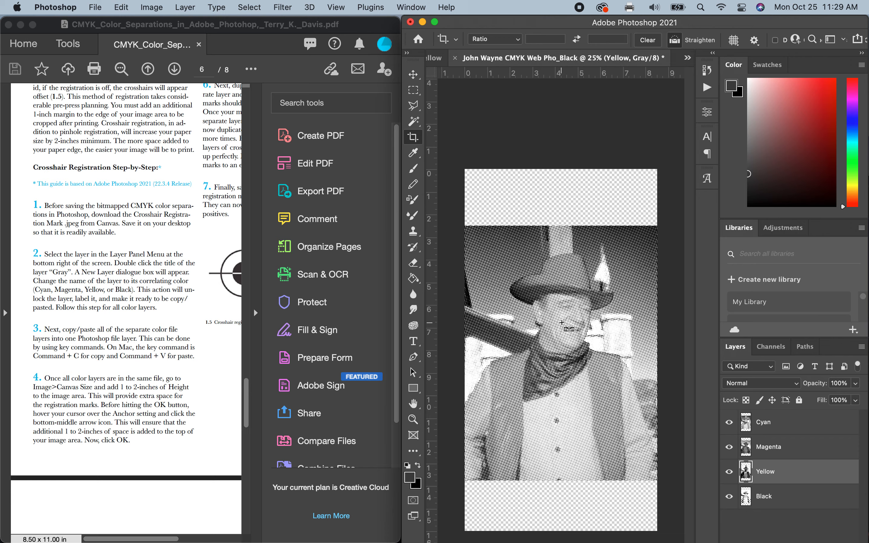
Place a horizontal guide across the blank area above the image, about 1 inch below the canvas's upper edge.
scroll(569, 330, "up", 3)
scroll(560, 259, "up", 10)
scroll(561, 258, "left", 3)
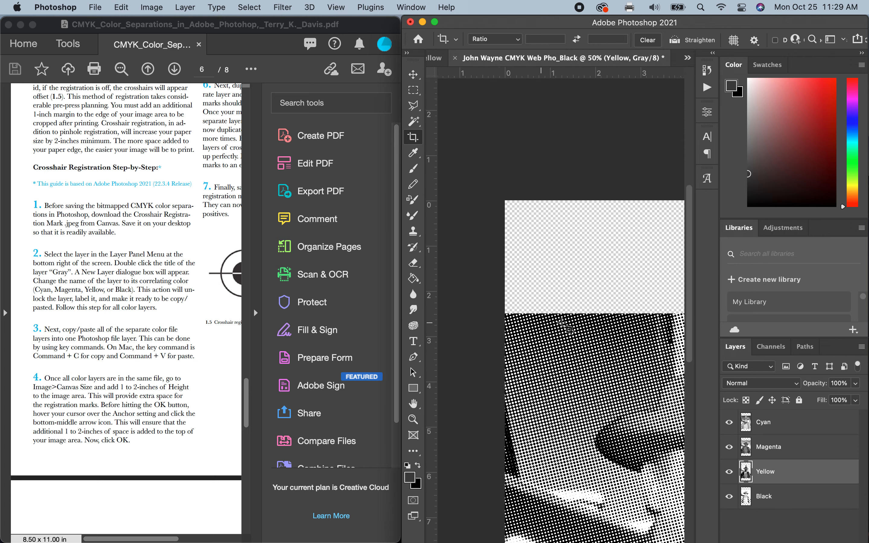
left_click_drag(500, 73, 521, 268)
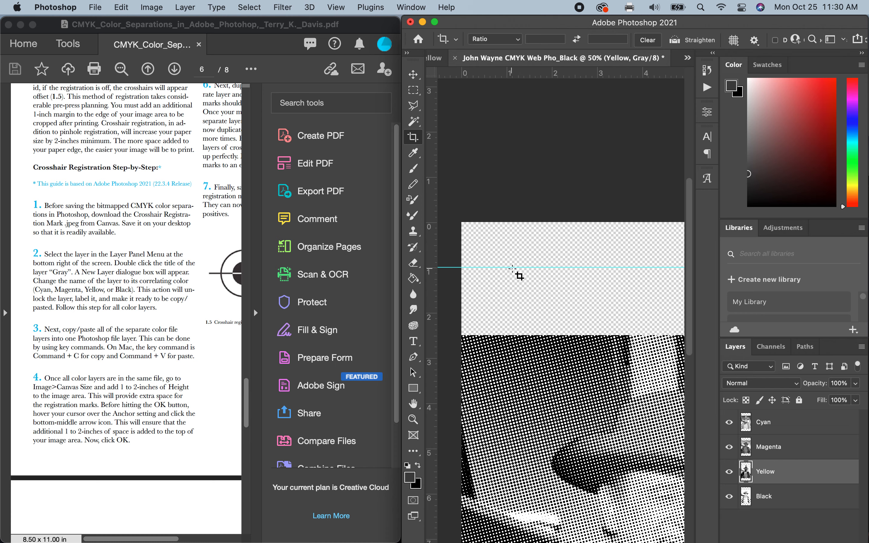
scroll(535, 249, "right", 2)
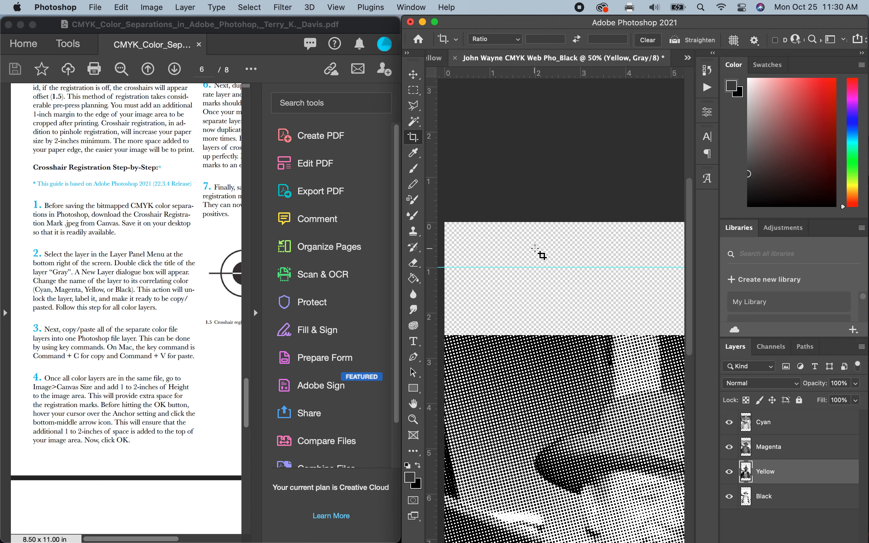
Compare the guide above the image with the crop line in the Quick-Guide diagram in Chrome, then return to the full Photoshop canvas.
mouse_move(362, 541)
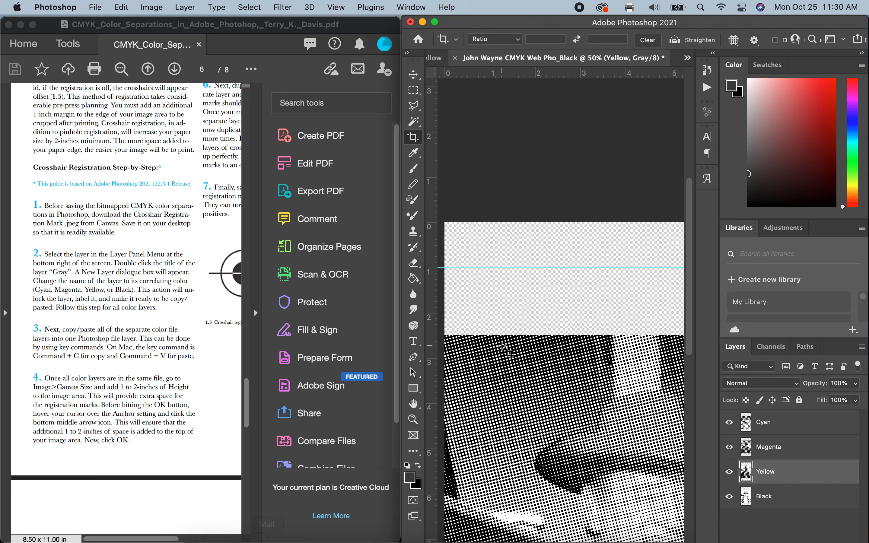
scroll(585, 273, "left", 6)
mouse_move(217, 528)
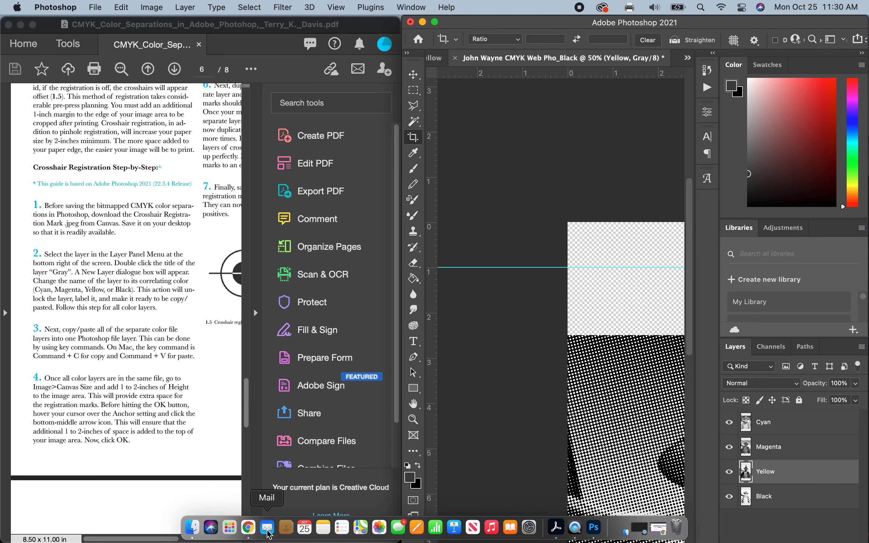
left_click(251, 531)
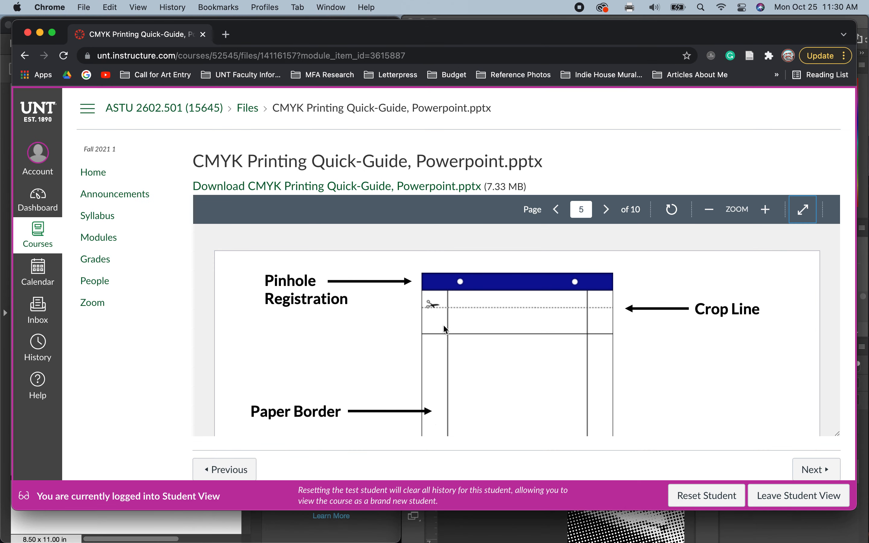
left_click(39, 32)
scroll(610, 232, "right", 3)
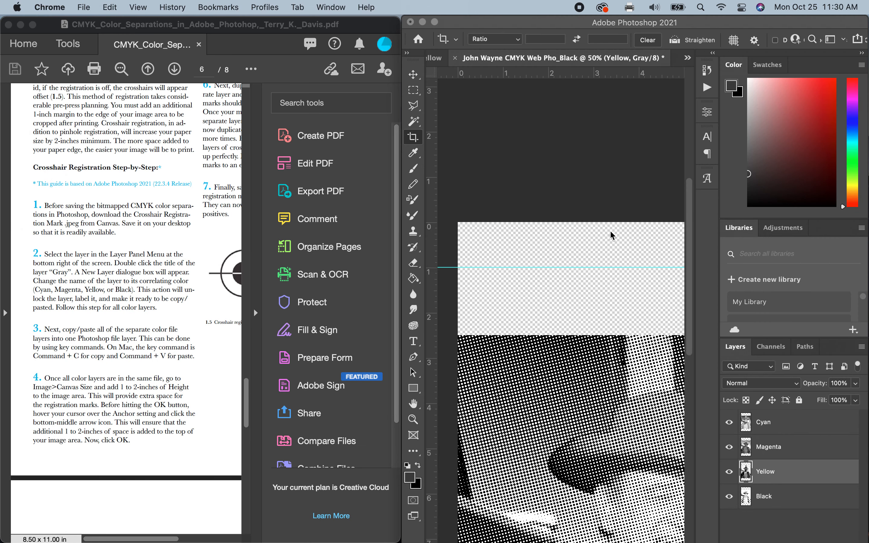
left_click(610, 230)
key("super+minus")
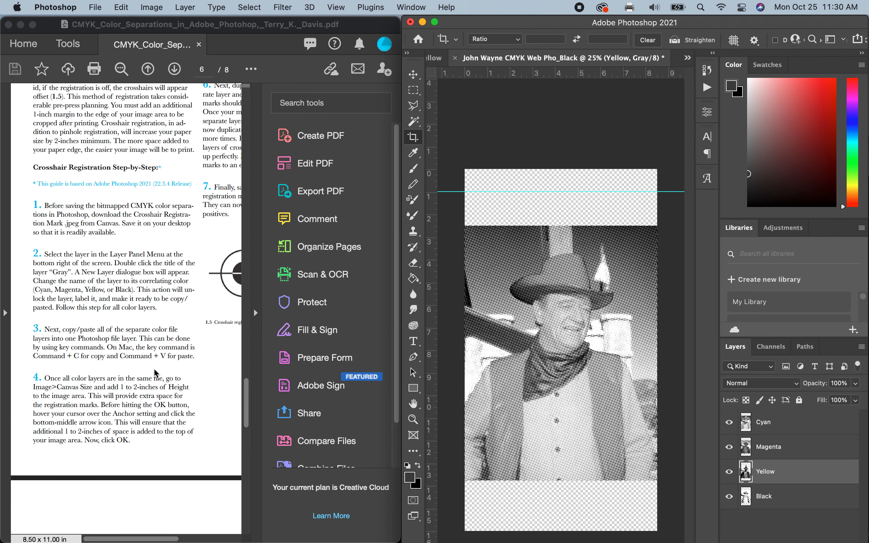
Place Crosshair Registration Marks.jpg from the CMYK Color Separations Demo folder into the document and move its layer above Cyan.
scroll(156, 373, "up", 5)
scroll(157, 374, "right", 3)
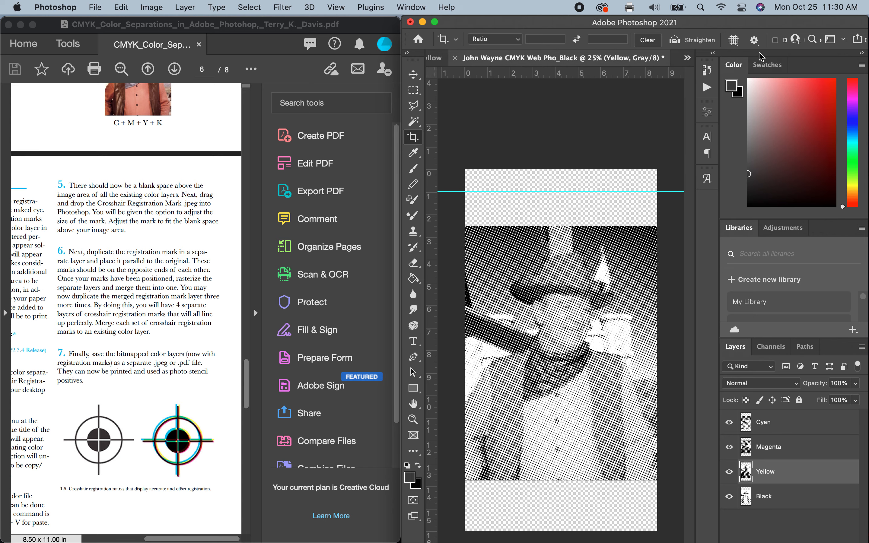
left_click_drag(770, 23, 623, 23)
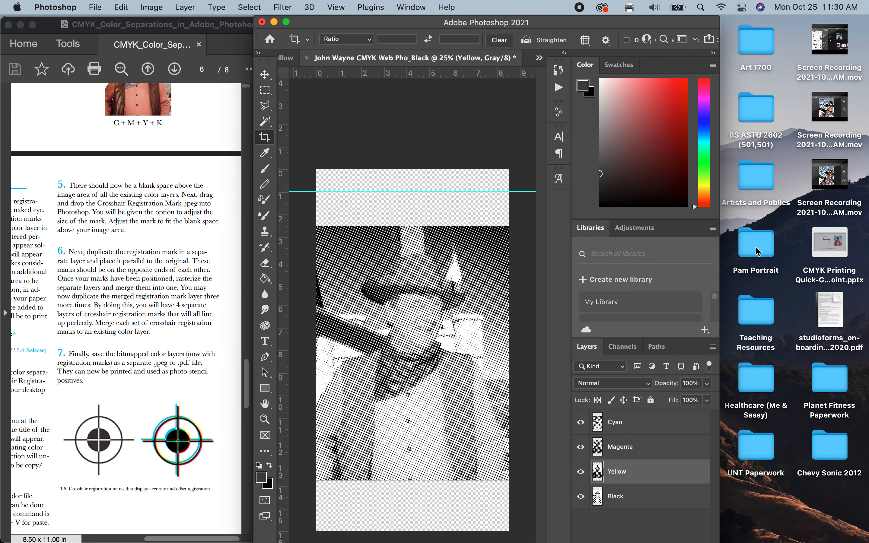
double_click(757, 112)
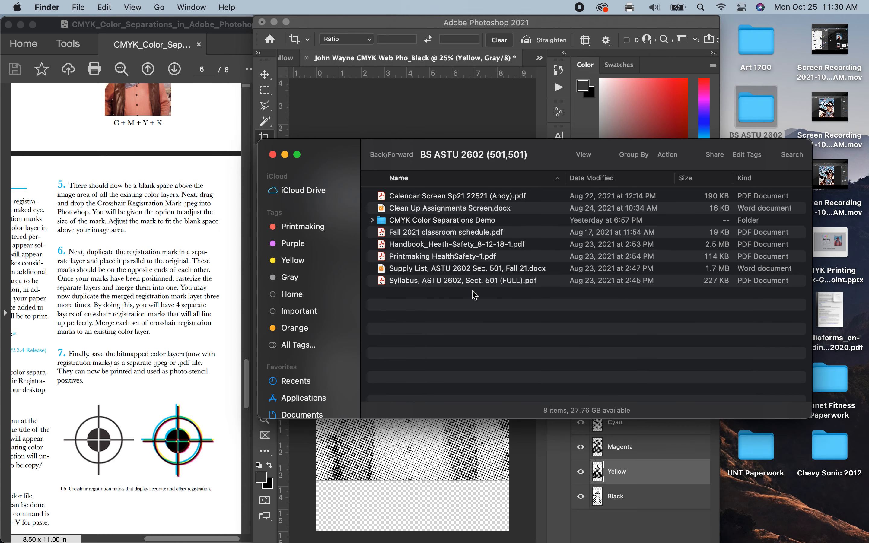
double_click(441, 220)
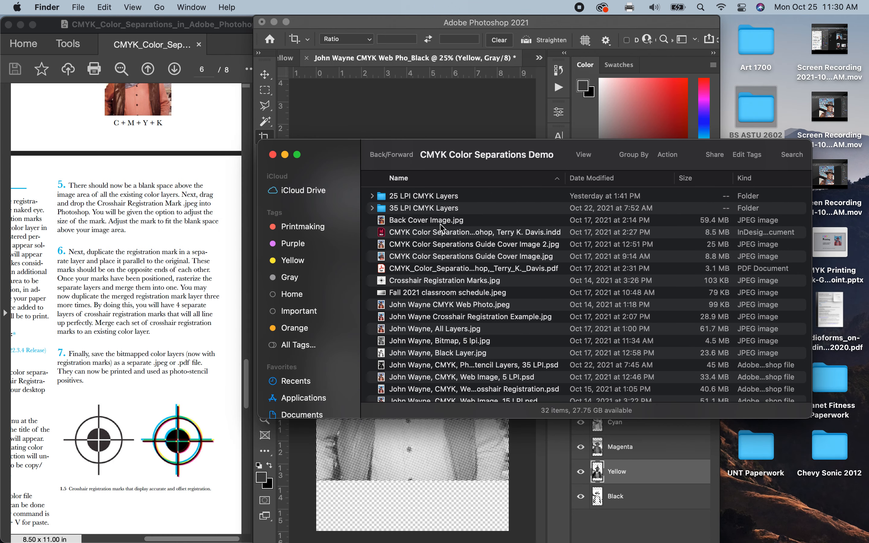
left_click_drag(425, 282, 423, 460)
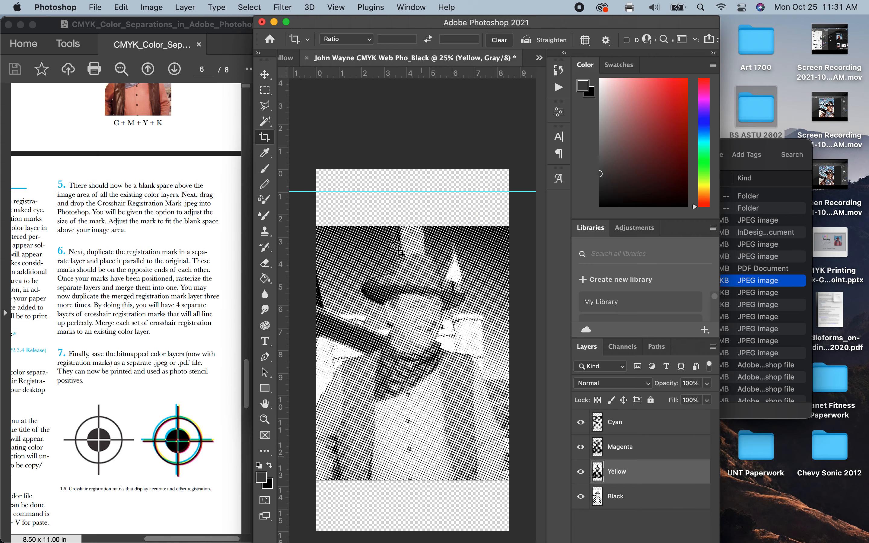
left_click_drag(670, 25, 816, 5)
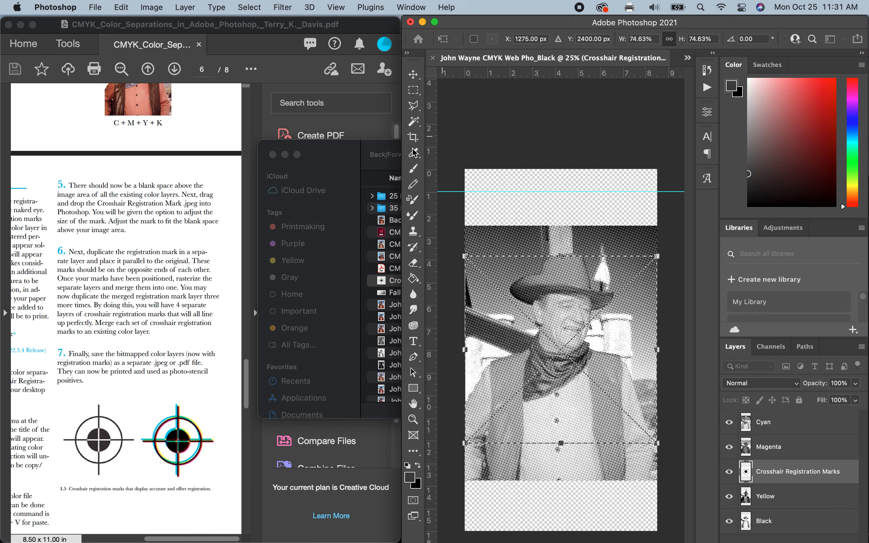
left_click(285, 155)
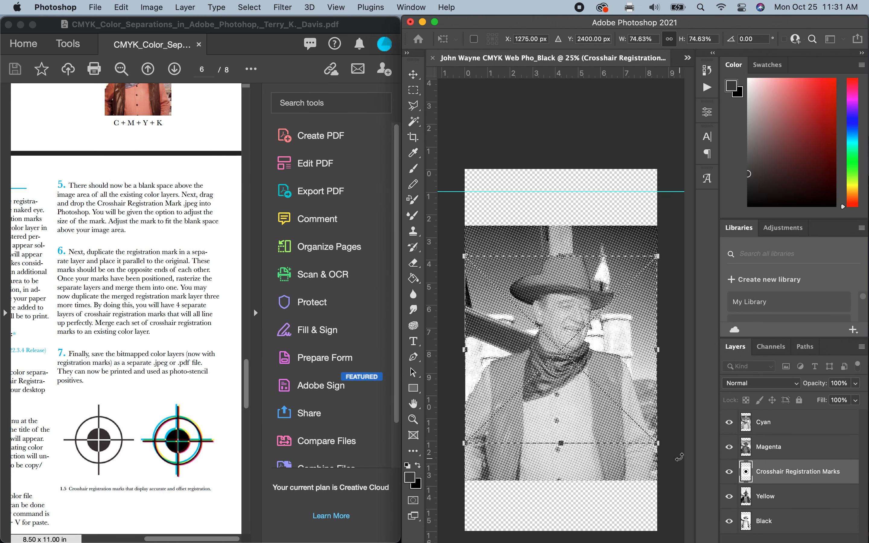
left_click_drag(764, 479, 764, 415)
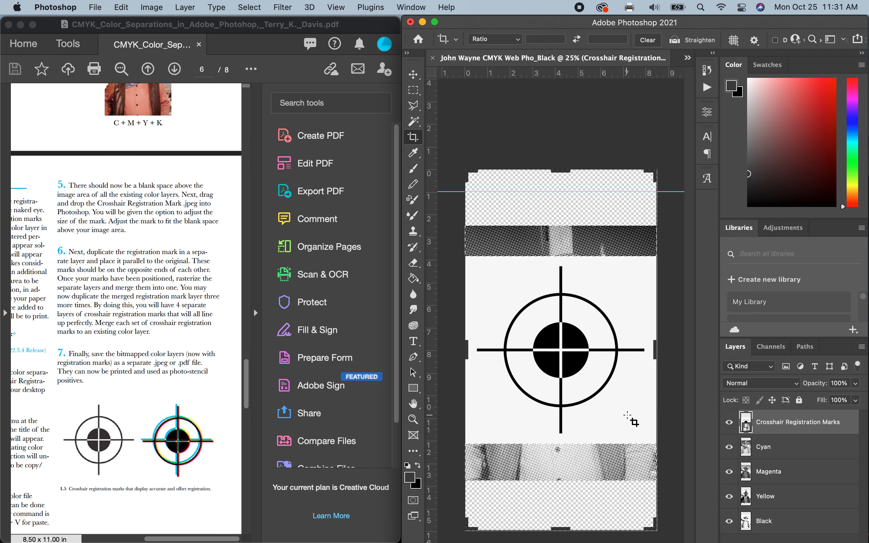
Leave the crop preview for the Move tool and undo the last reordering of the Crosshair Registration Marks layer.
left_click(655, 453)
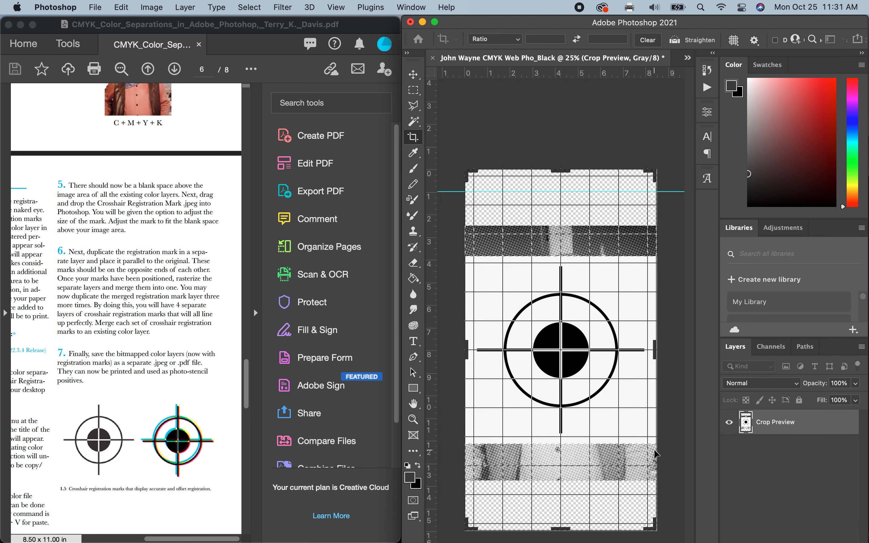
left_click(764, 456)
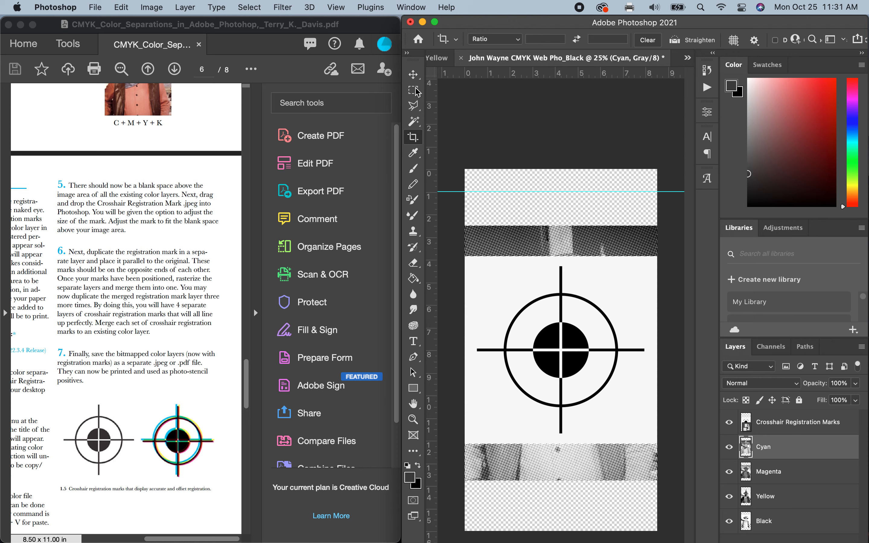
left_click(413, 74)
left_click(581, 144)
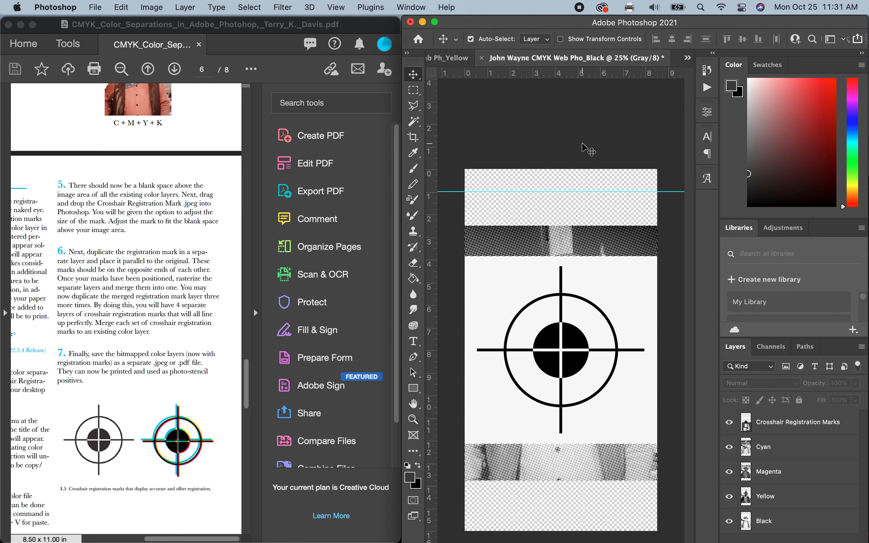
key("super+z")
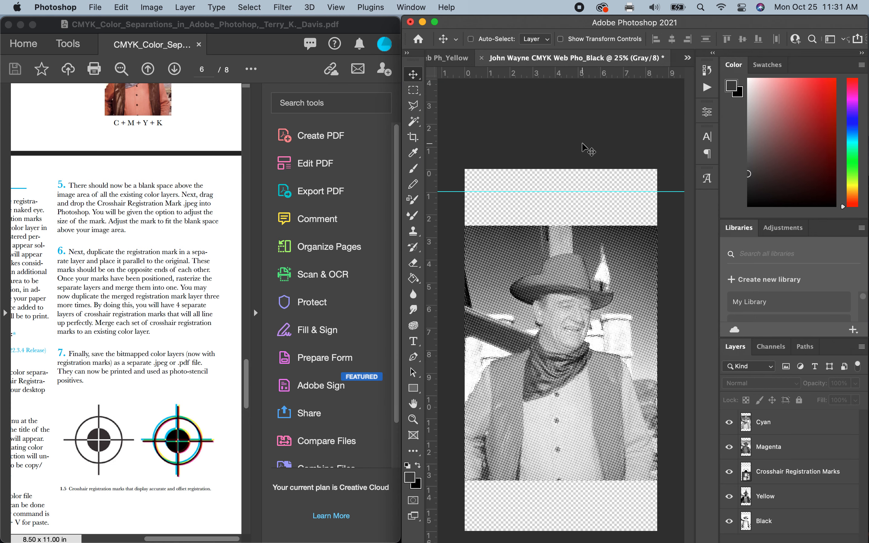
Place Crosshair Registration Marks.jpg from the CMYK Color Separations Demo folder into the document again as a new layer above Cyan.
left_click_drag(583, 22, 330, 6)
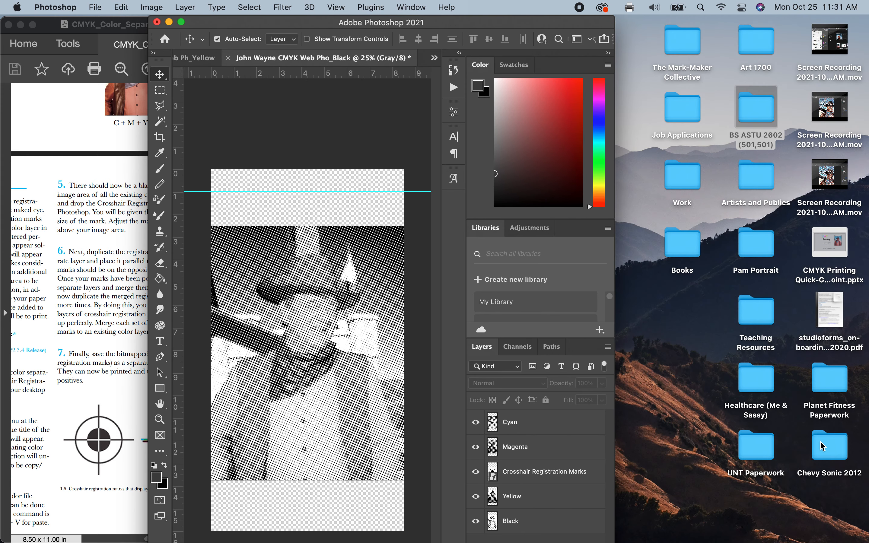
double_click(765, 124)
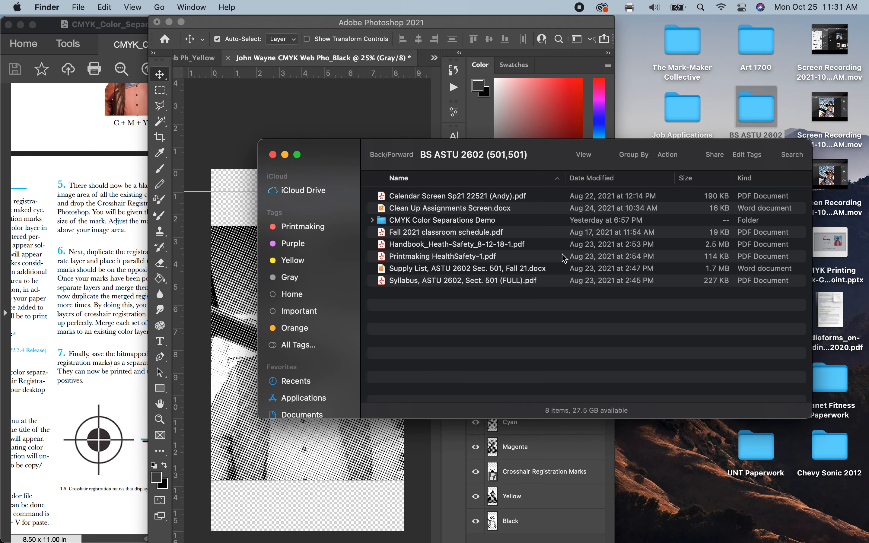
double_click(455, 223)
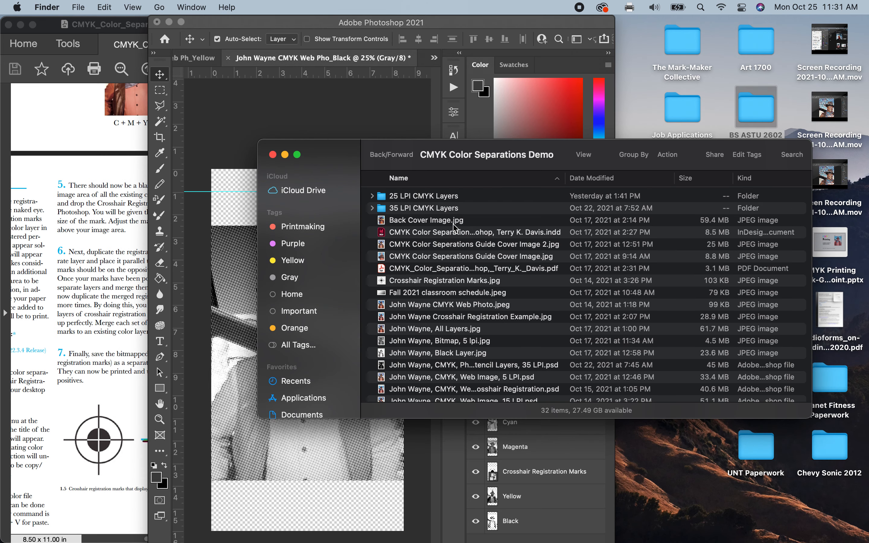
left_click_drag(416, 284, 285, 212)
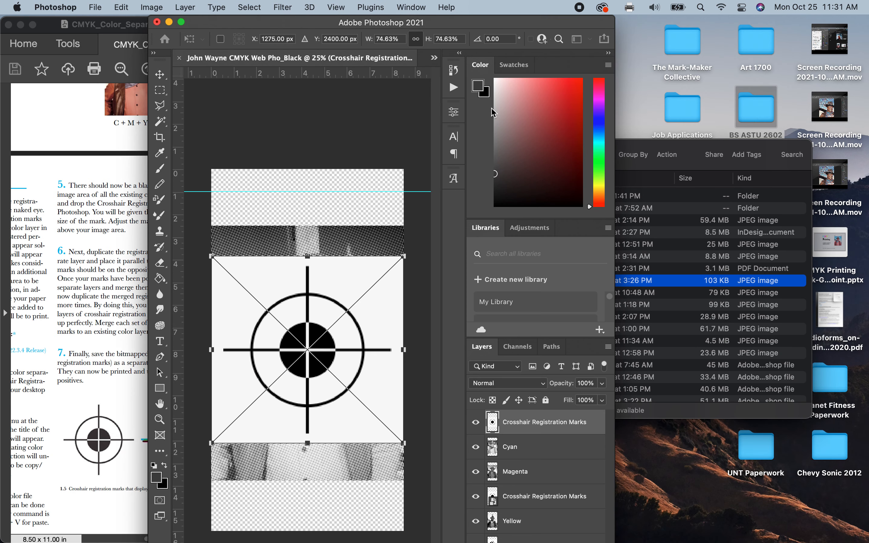
left_click(705, 154)
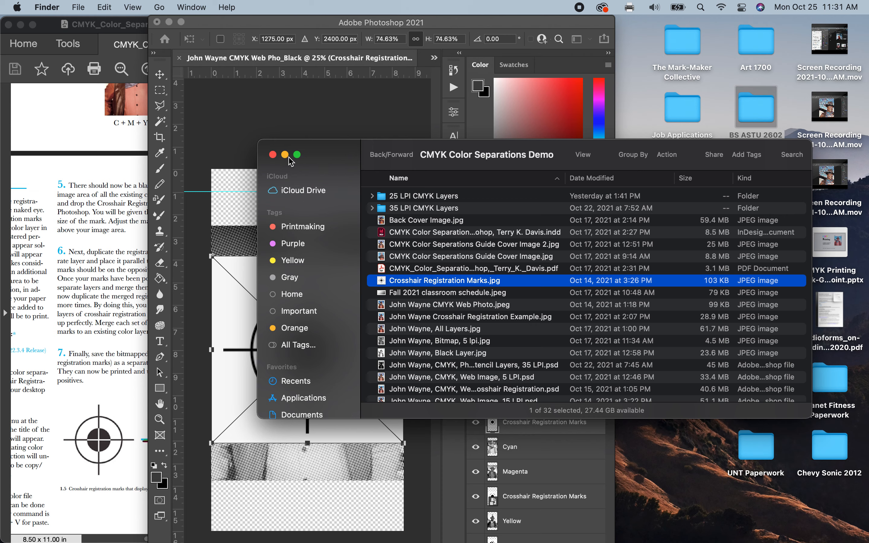
left_click_drag(322, 161, 711, 168)
left_click_drag(326, 20, 582, 21)
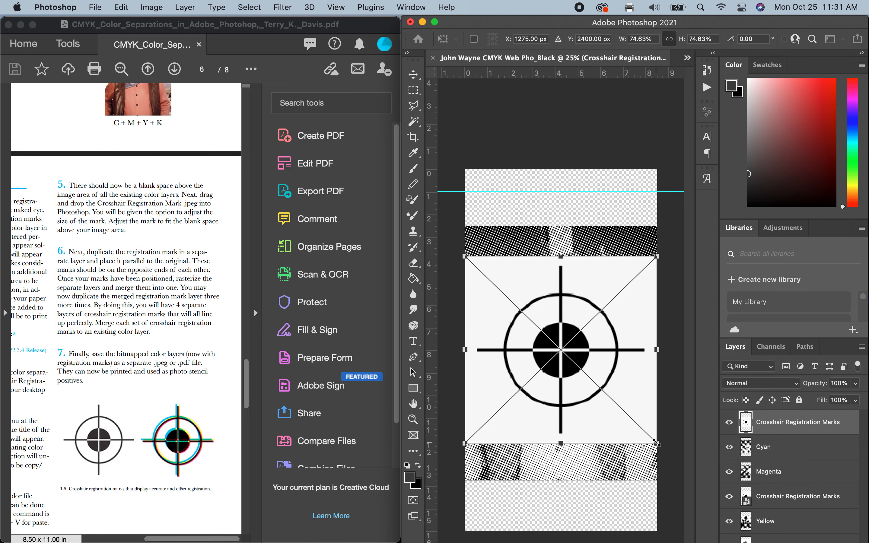
Scale the placed crosshair mark to about 8.89% and fit it into the canvas's upper-left corner above the guide.
left_click_drag(607, 379, 609, 295)
left_click_drag(657, 357, 504, 207)
key("super+equal")
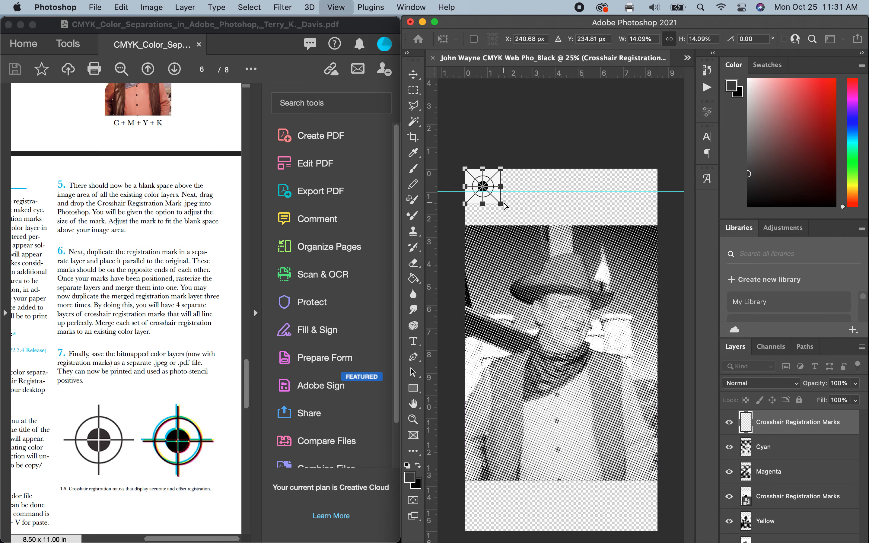
key("super+equal")
key("super+equal")
scroll(504, 207, "up", 5)
scroll(505, 207, "left", 3)
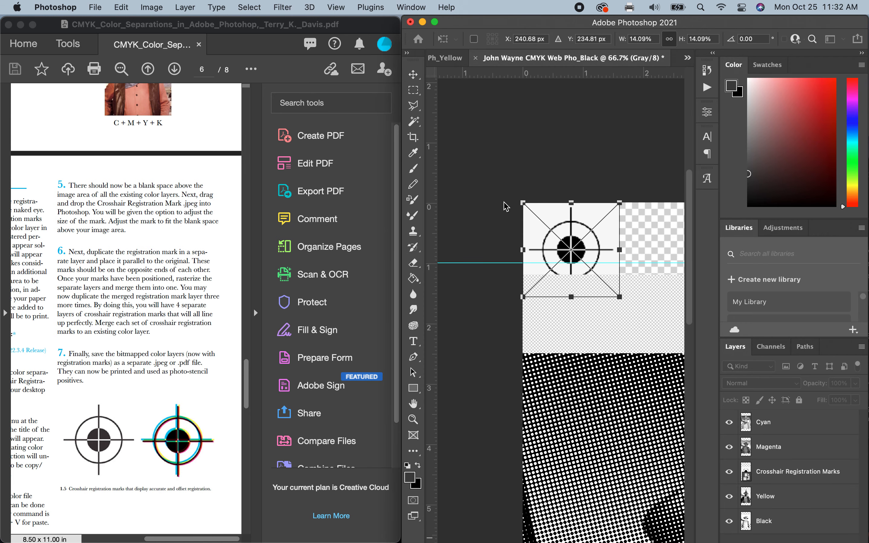
left_click_drag(616, 294, 595, 256)
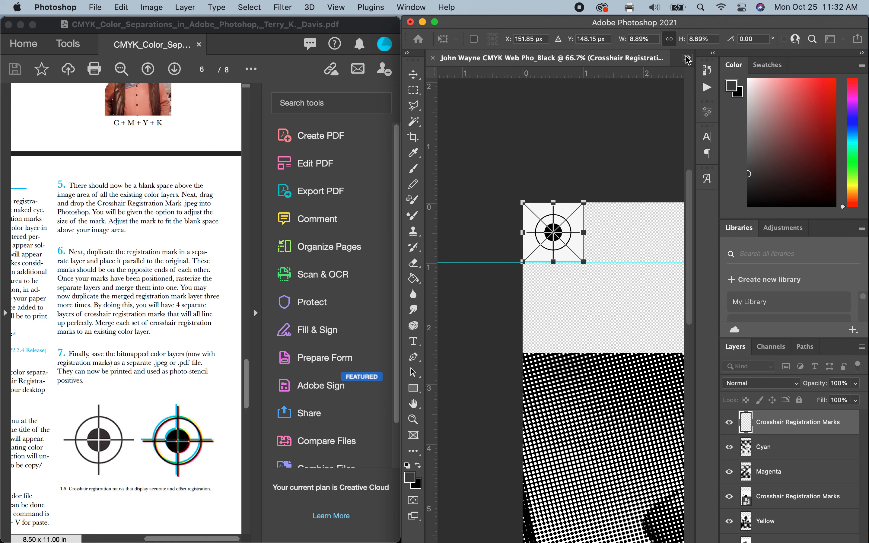
key("Return")
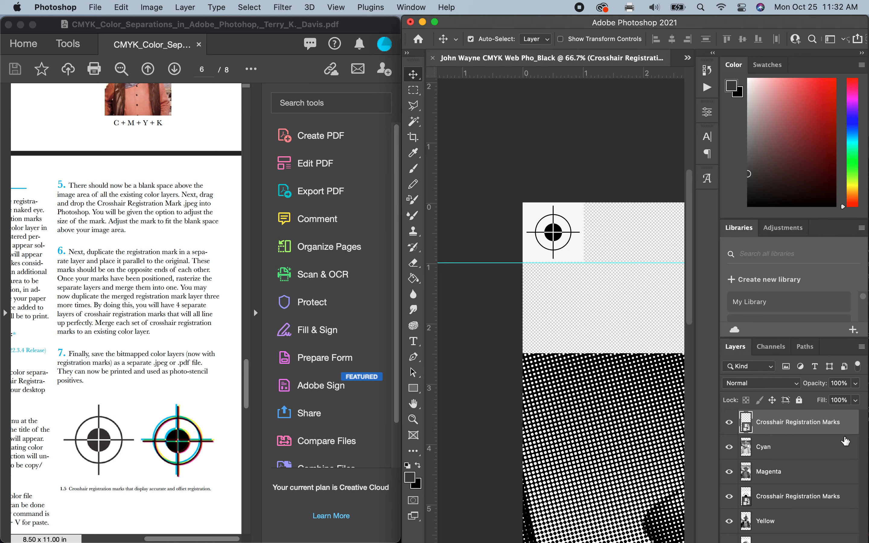
Duplicate the small crosshair mark's layer and move the copy to the canvas's upper-right corner, level with the original.
right_click(790, 428)
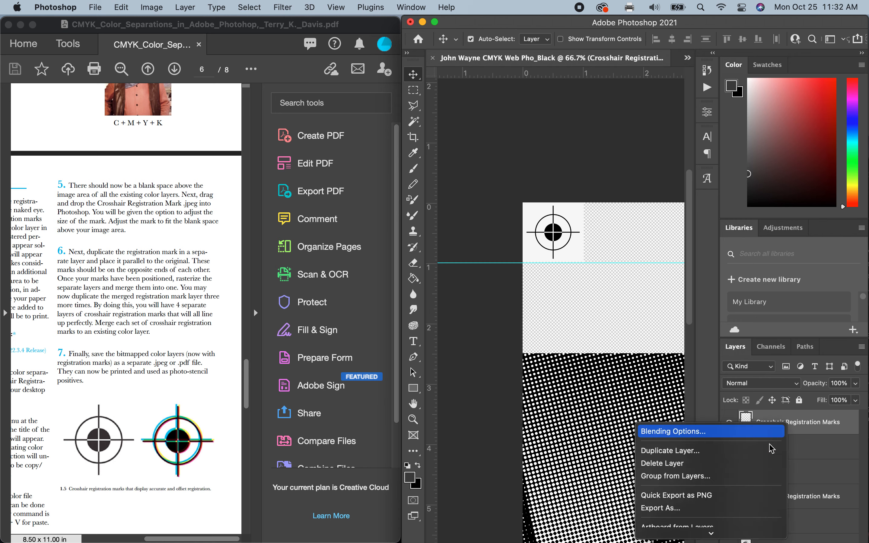
left_click(739, 451)
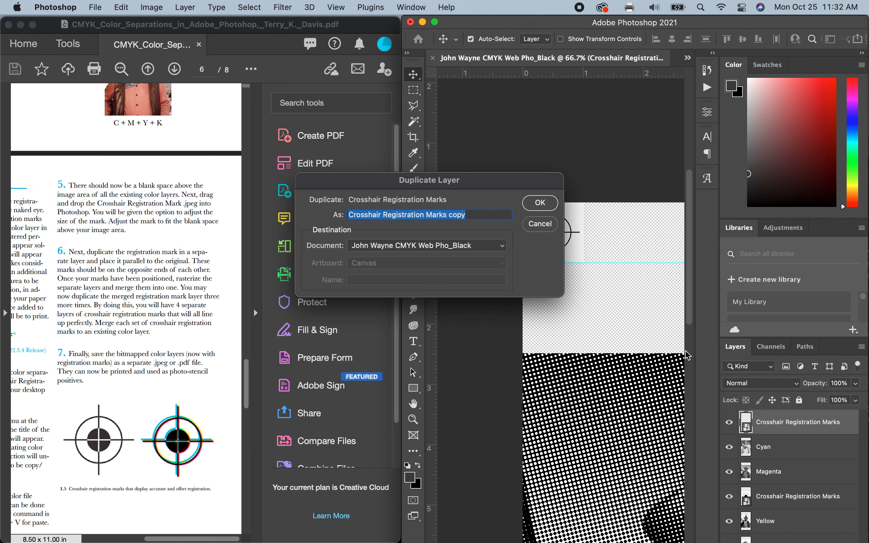
left_click(540, 202)
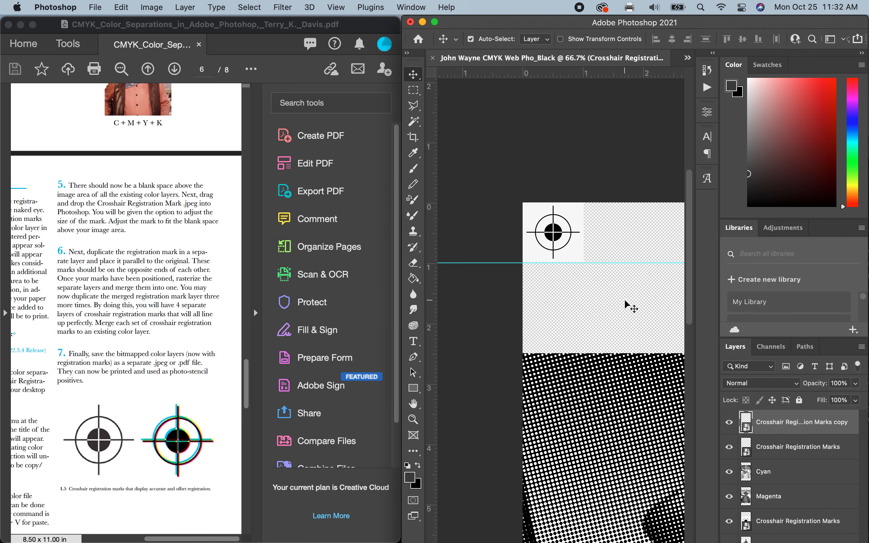
scroll(632, 308, "right", 1)
scroll(625, 302, "right", 3)
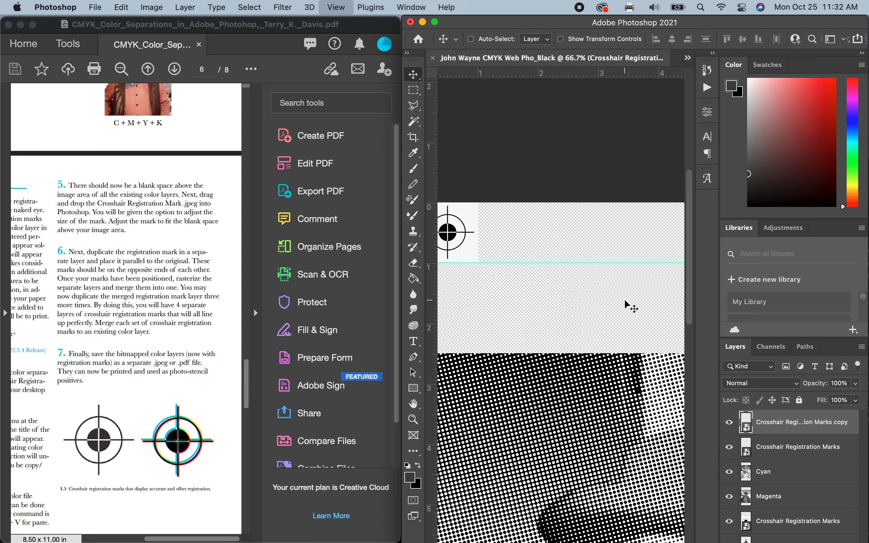
key("super+minus")
key("super+minus")
key("super+minus")
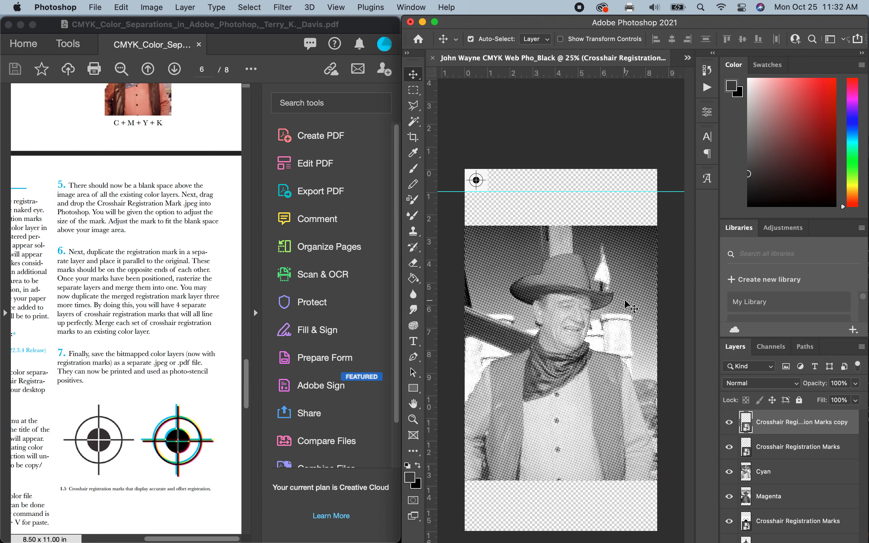
left_click_drag(481, 188, 651, 186)
Rasterize the Crosshair Registration Marks copy layer.
right_click(784, 426)
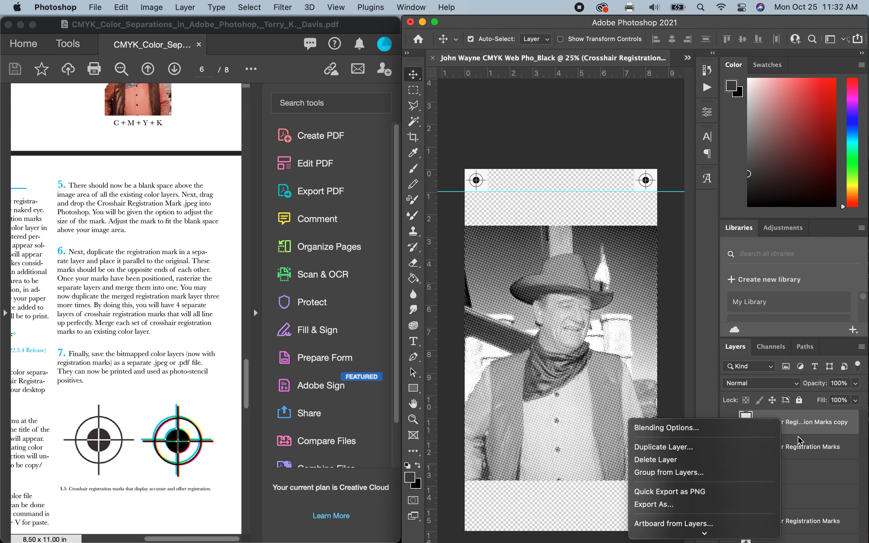
left_click(801, 426)
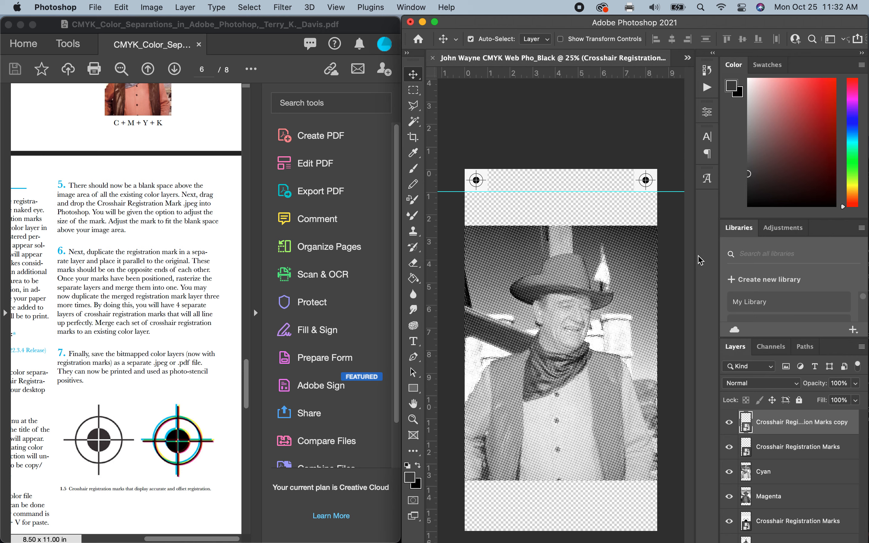
right_click(772, 425)
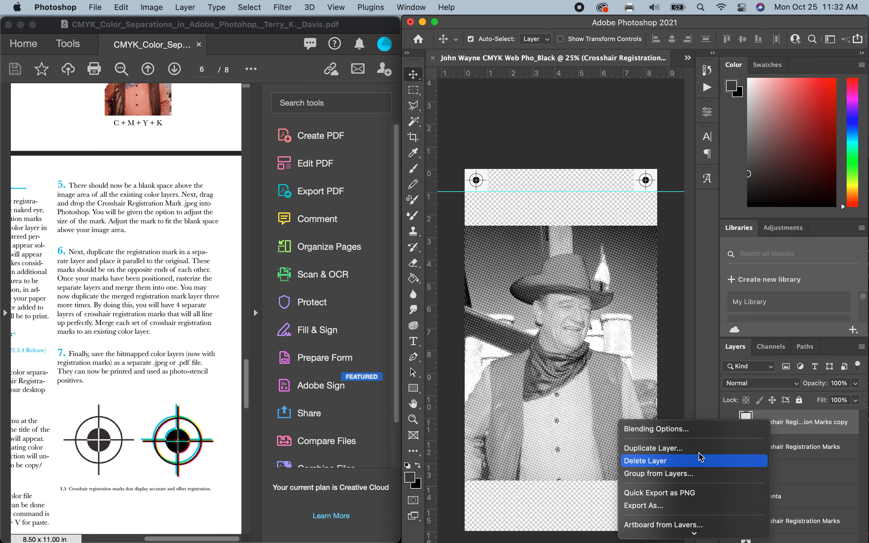
scroll(698, 451, "down", 3)
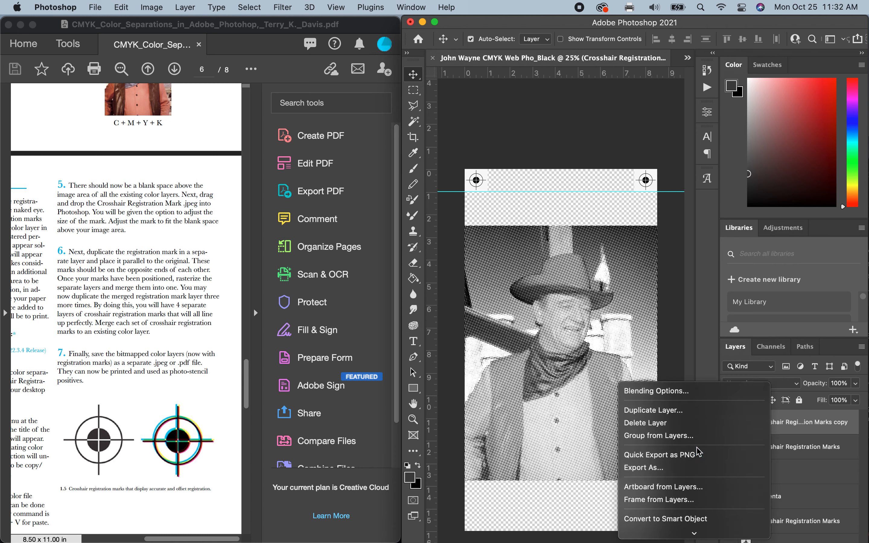
left_click(789, 428)
right_click(788, 425)
scroll(733, 471, "down", 3)
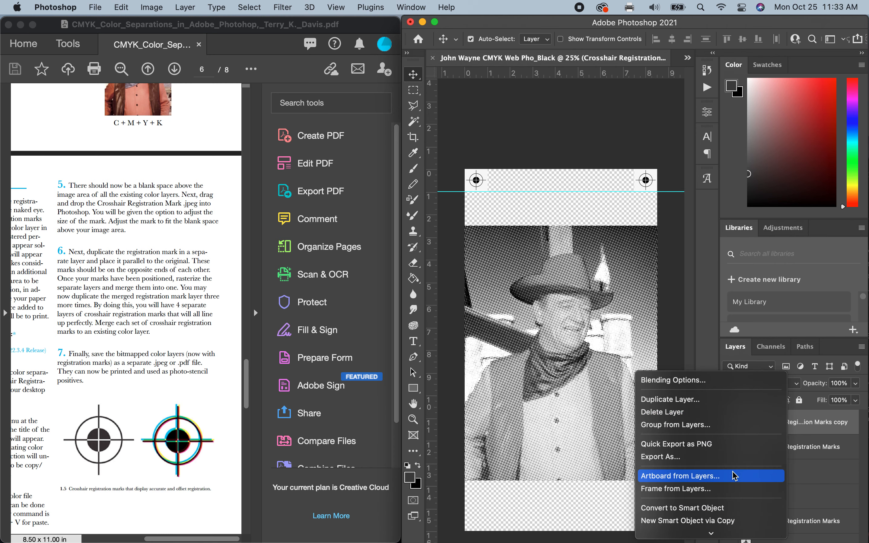
scroll(734, 476, "down", 5)
scroll(735, 476, "down", 10)
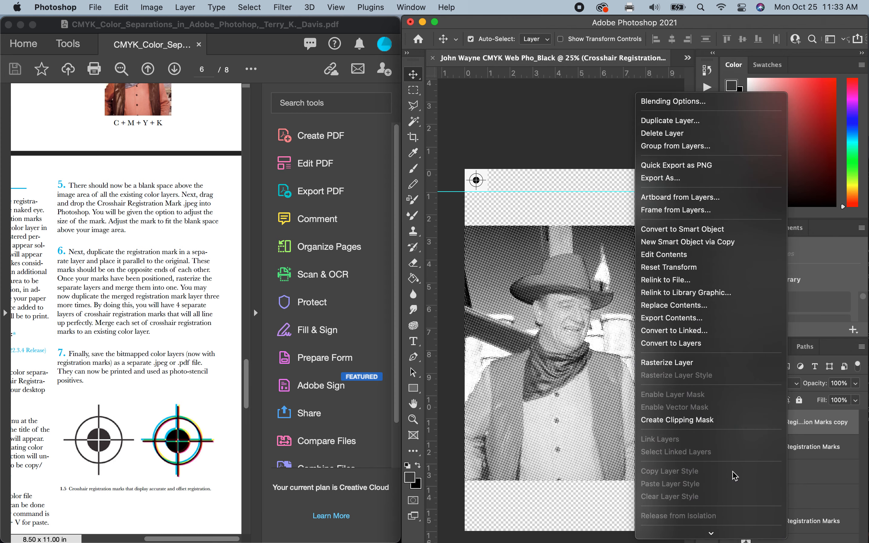
left_click(697, 364)
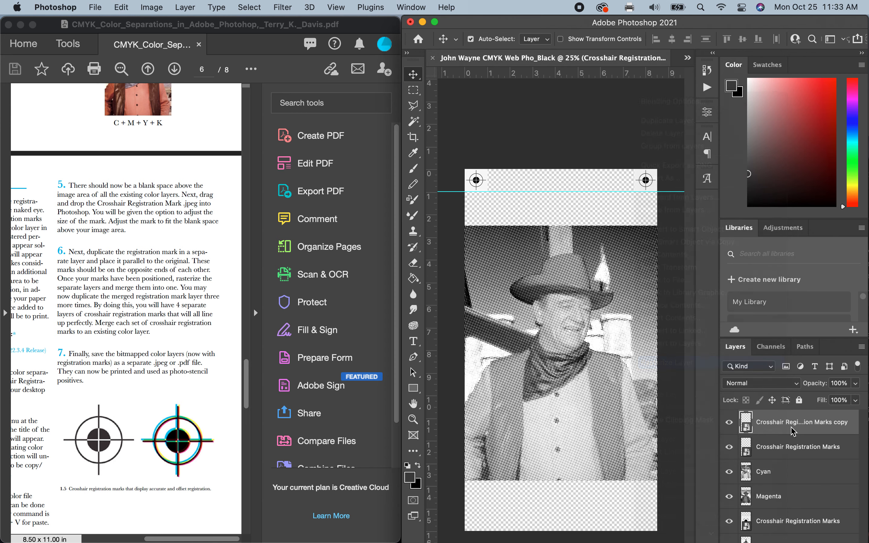
Rasterize the original Crosshair Registration Marks layer directly above Cyan.
left_click(787, 445)
right_click(786, 446)
scroll(738, 496, "down", 5)
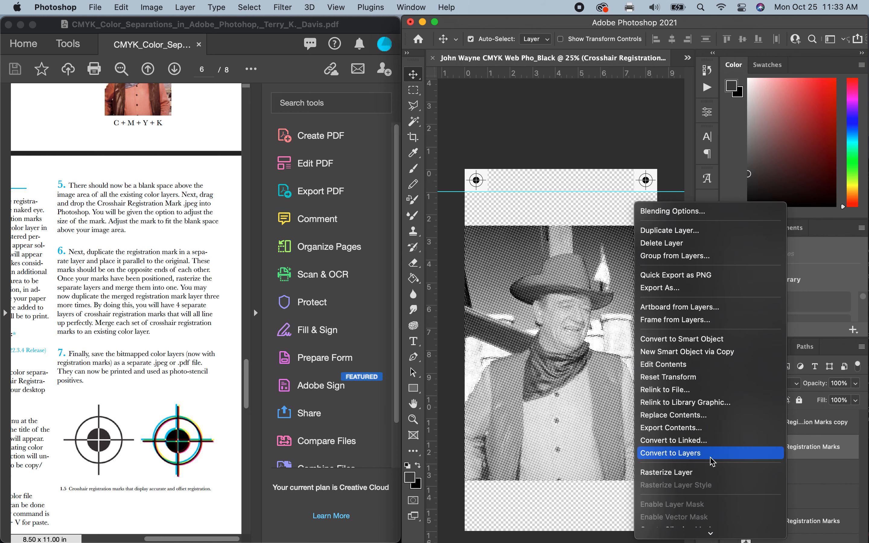
left_click(704, 478)
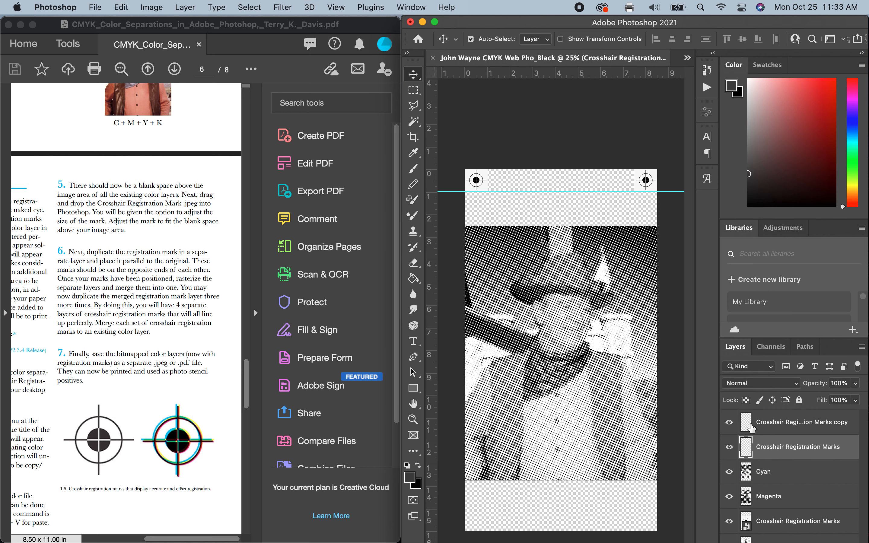
Merge the crosshair copy down into the original mark's layer and check the merged layer by toggling its visibility.
left_click(730, 422)
left_click(773, 426)
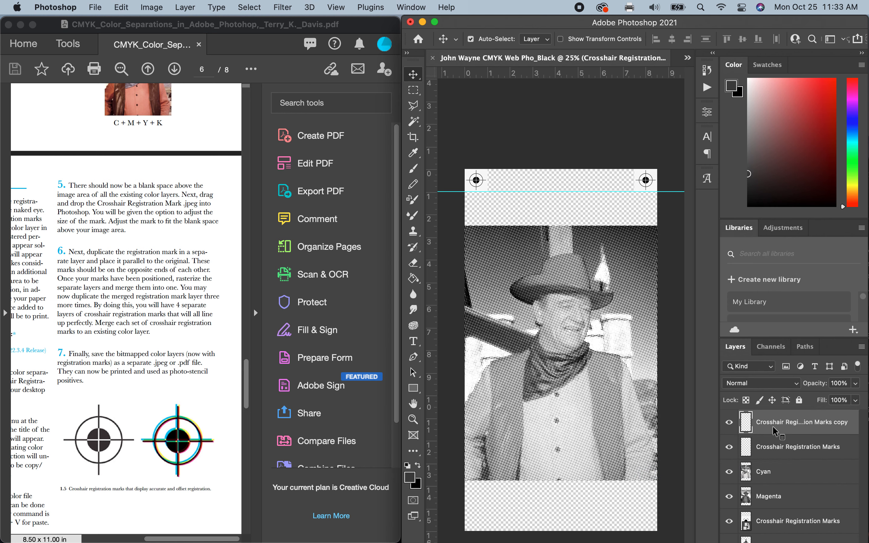
right_click(772, 425)
scroll(714, 502, "down", 10)
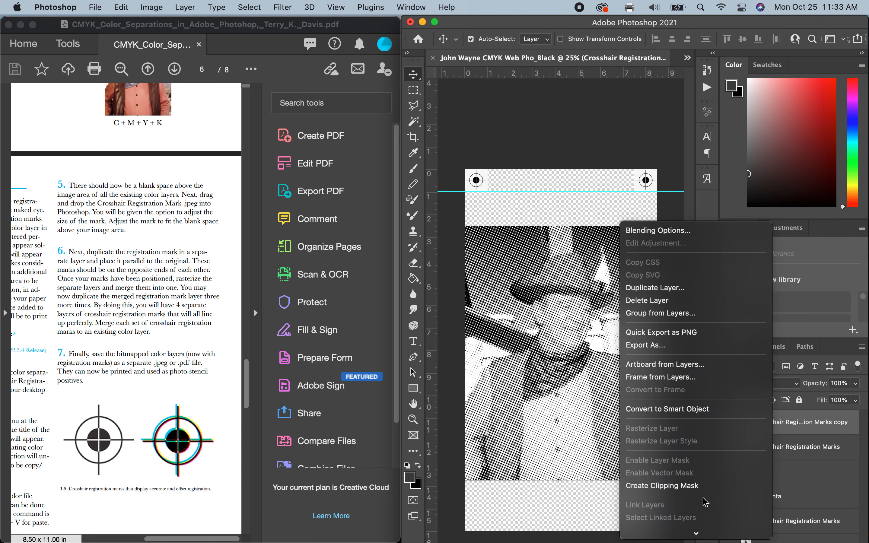
scroll(706, 502, "down", 1)
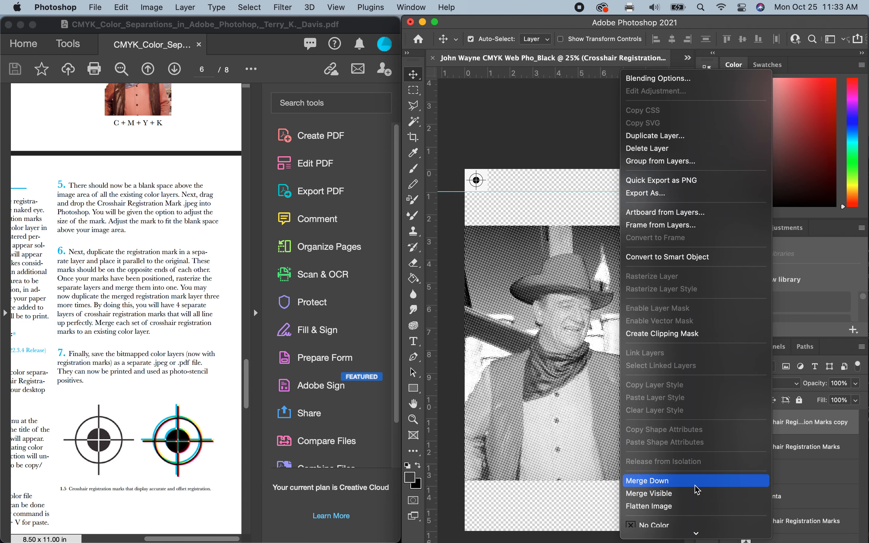
left_click(697, 489)
left_click(729, 424)
left_click(729, 424)
left_click(729, 424)
left_click(729, 424)
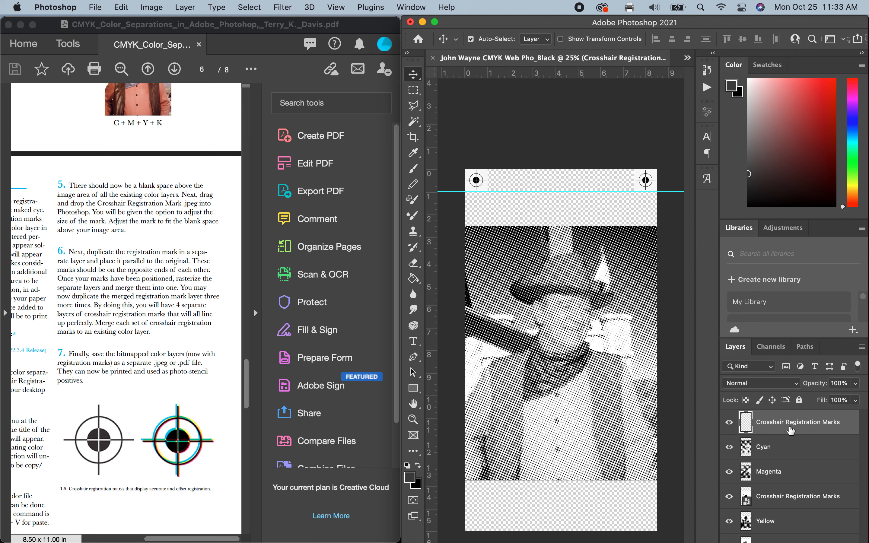
Duplicate the merged Crosshair Registration Marks layer above Cyan three times, keeping the proposed copy names.
right_click(771, 424)
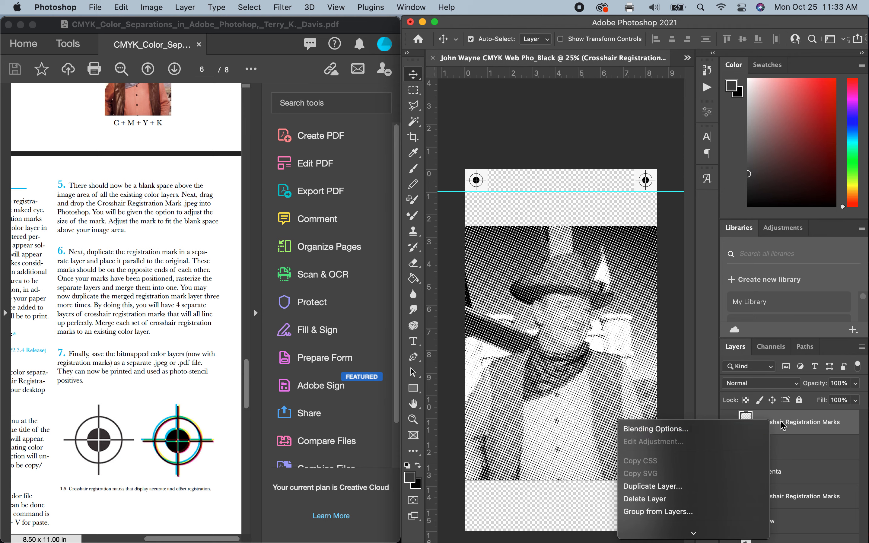
scroll(719, 479, "down", 10)
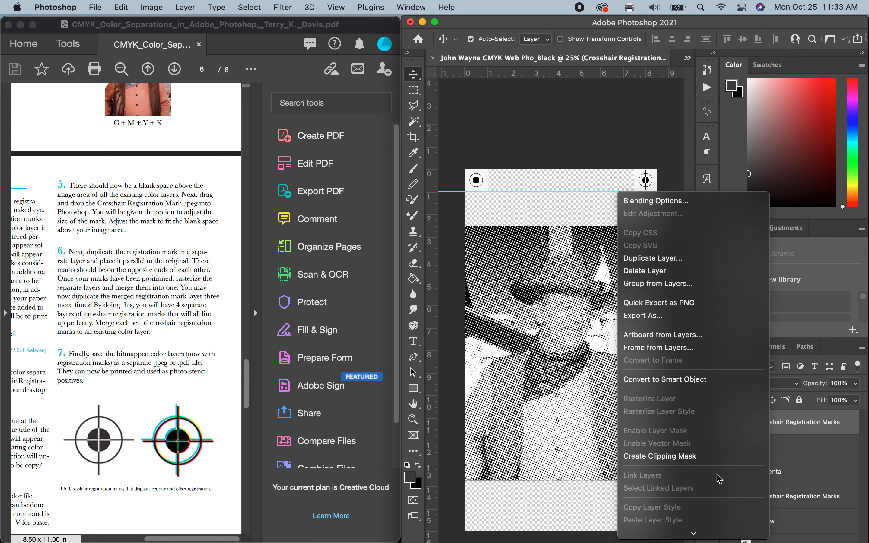
scroll(719, 479, "down", 3)
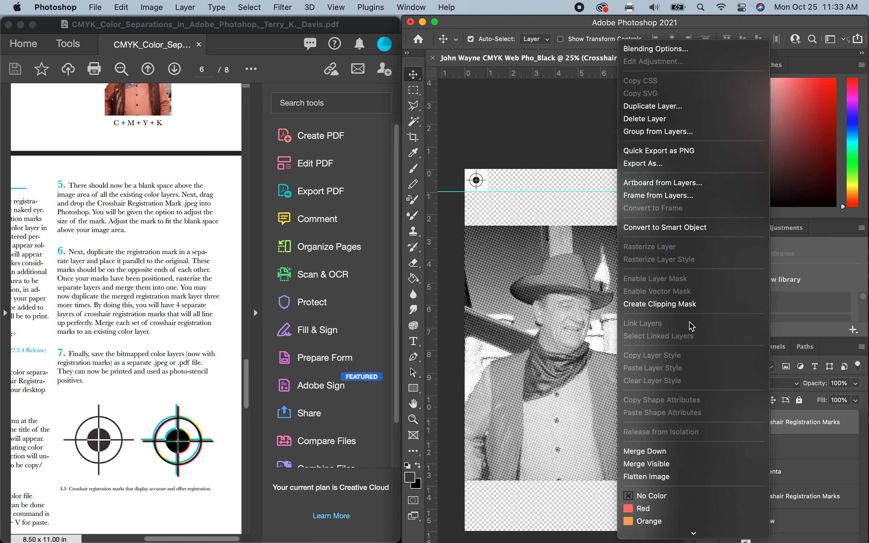
left_click(668, 108)
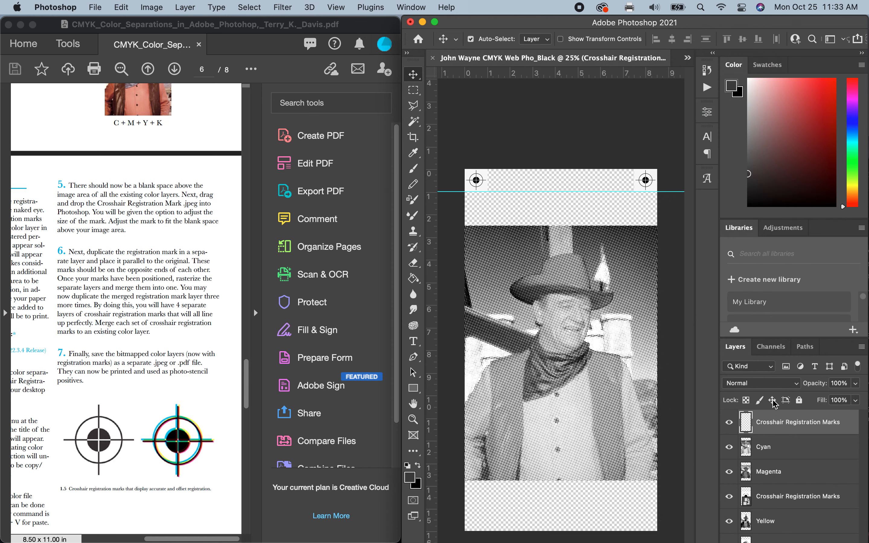
left_click(540, 204)
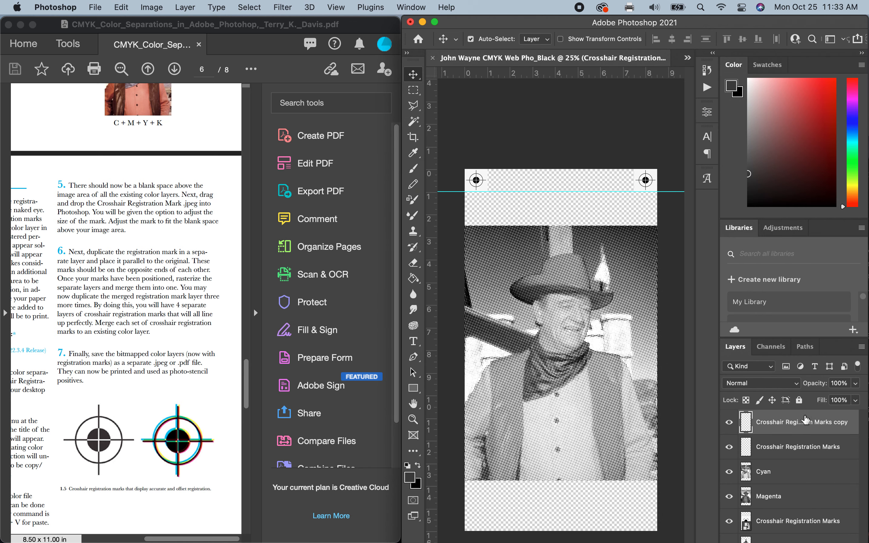
right_click(801, 425)
left_click(693, 486)
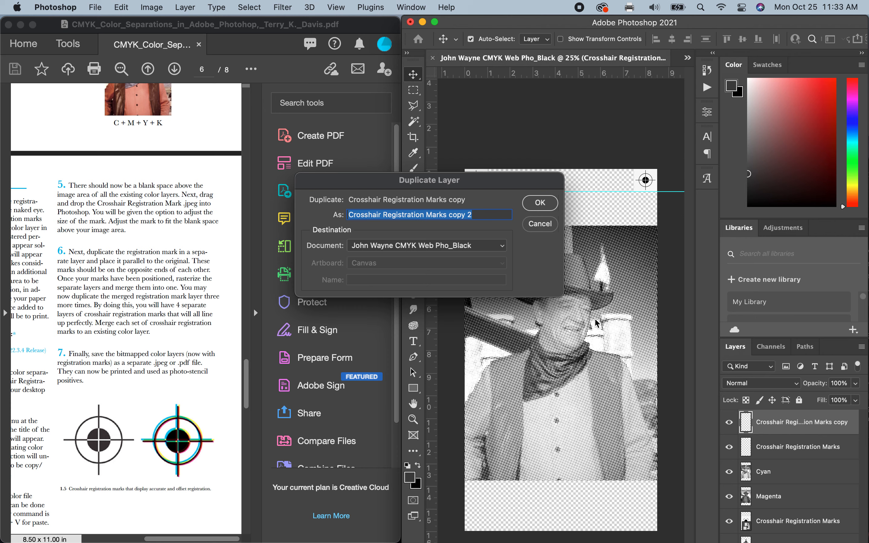
right_click(780, 428)
left_click(692, 494)
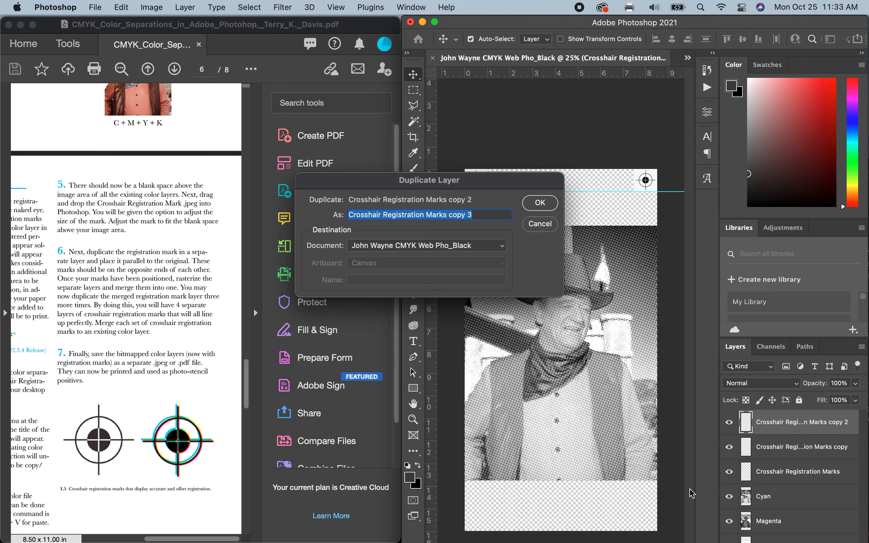
left_click(540, 202)
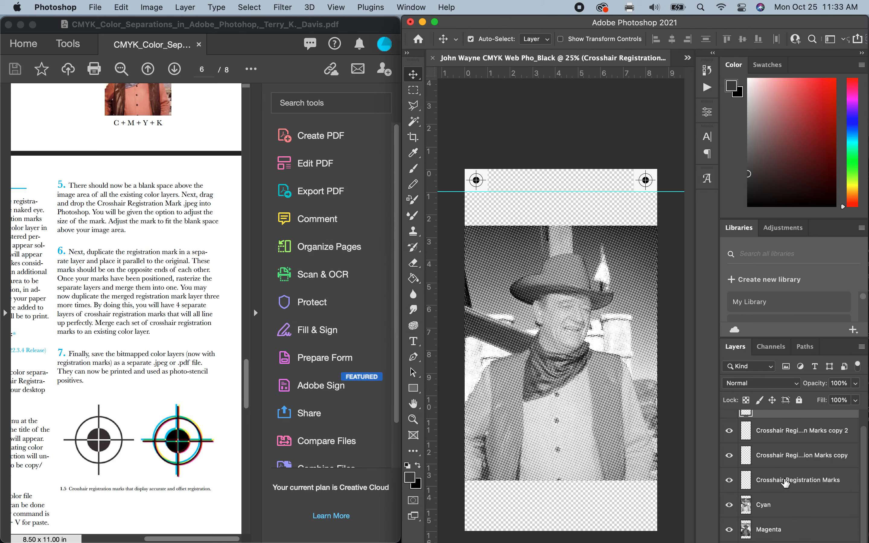
Move the merged original Crosshair Registration Marks layer down the stack to sit directly above Black, enlarging the layer list for room.
left_click(791, 483)
left_click_drag(797, 484, 785, 509)
mouse_move(791, 459)
left_mouse_down()
mouse_move(785, 539)
mouse_move(808, 531)
mouse_move(803, 462)
left_mouse_up()
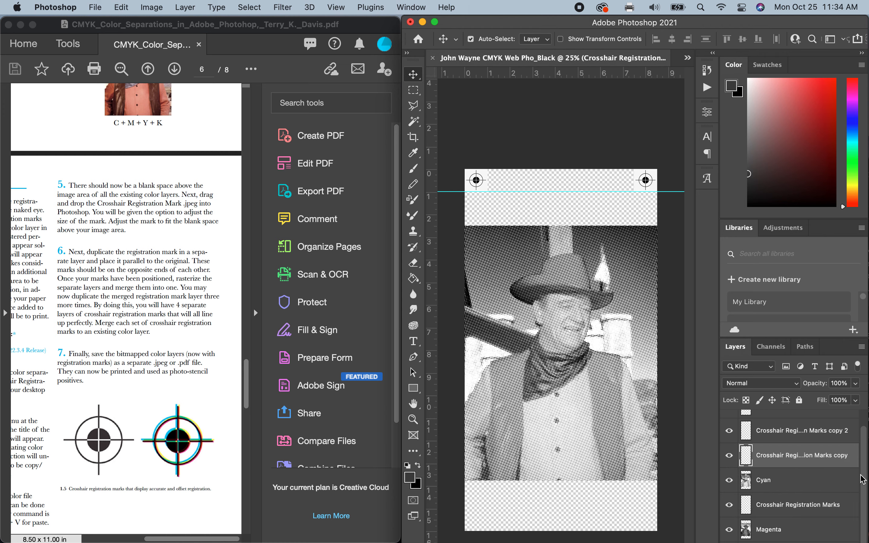
left_click_drag(803, 339, 806, 257)
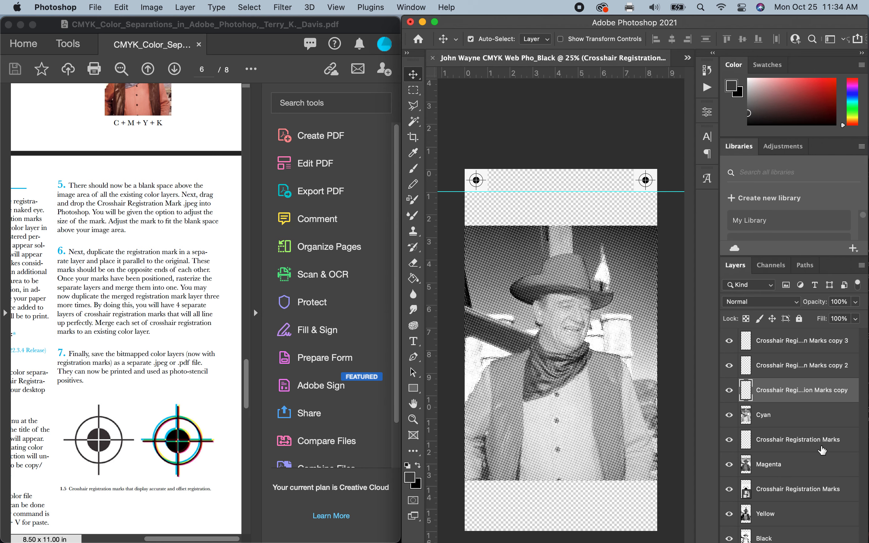
left_click(778, 444)
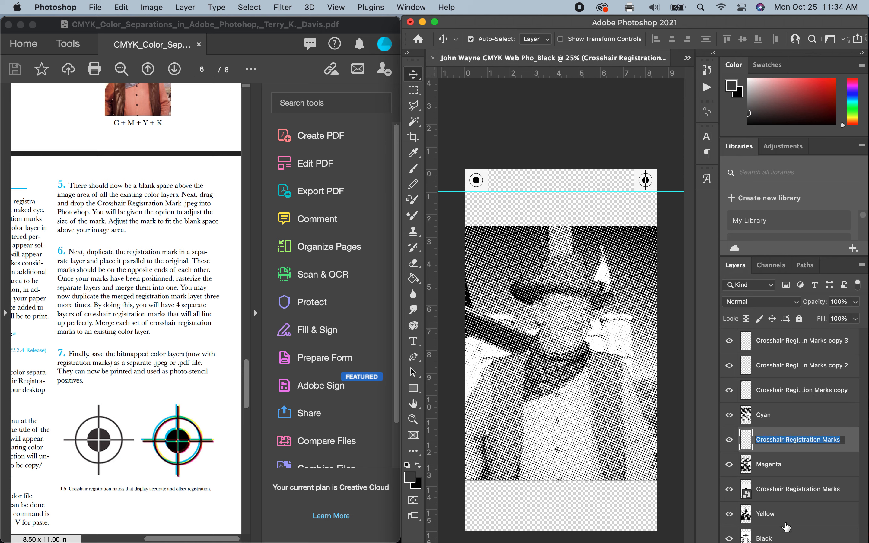
left_click_drag(840, 448, 833, 519)
Place the Crosshair Registration Marks copy layer directly above Yellow and copy 2 directly above Magenta.
left_click_drag(786, 397, 797, 473)
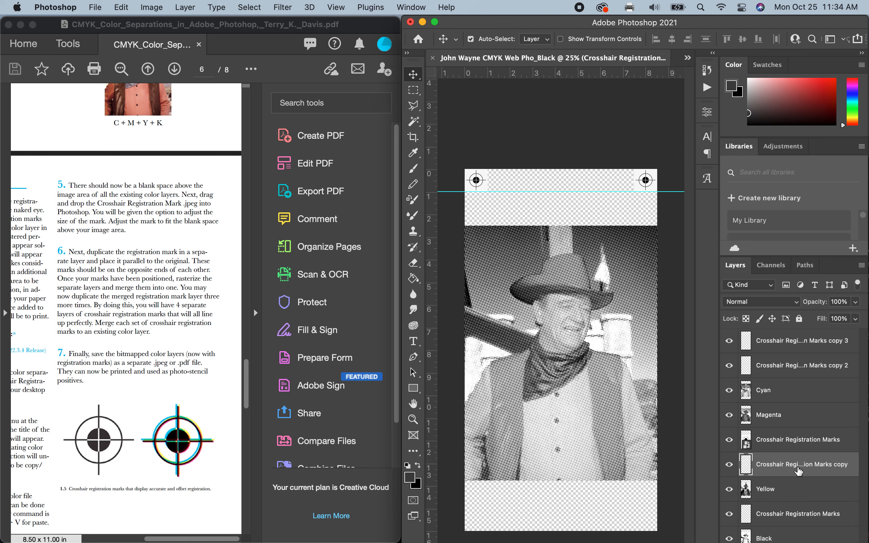
left_click(797, 366)
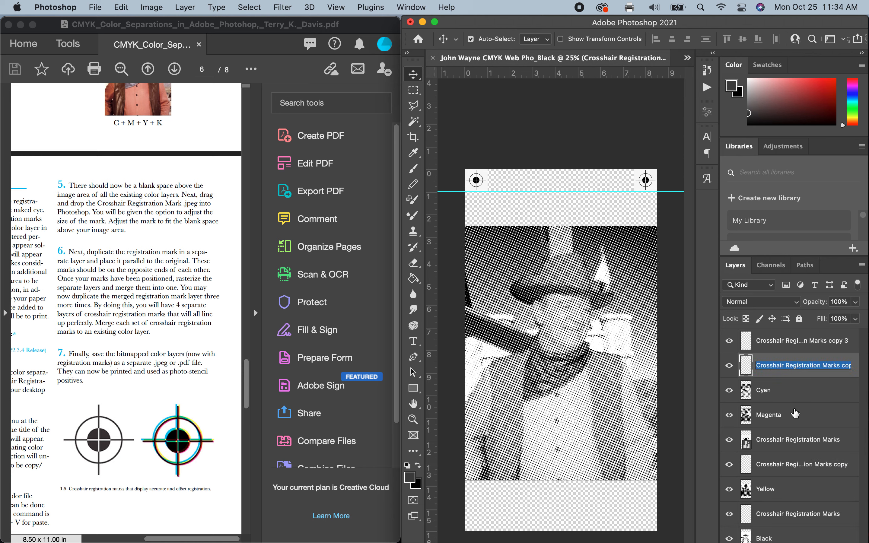
left_click_drag(758, 367, 772, 402)
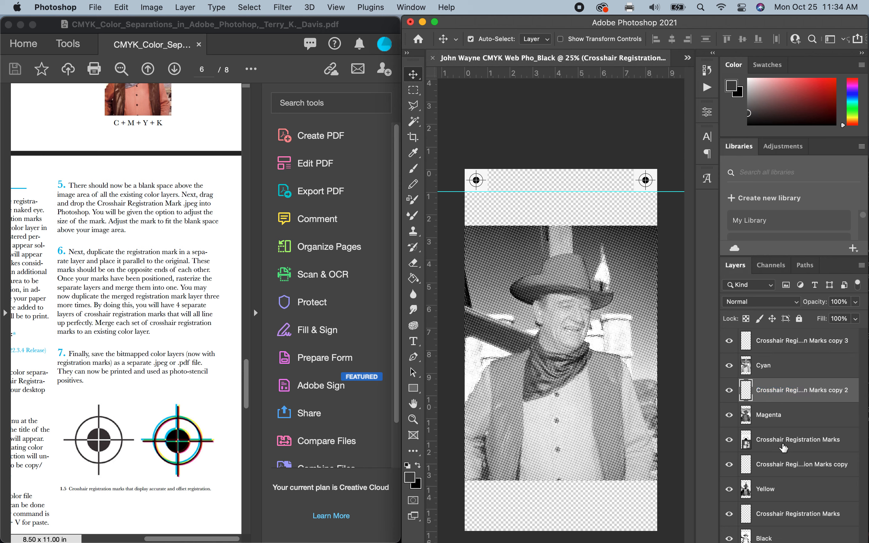
Merge Crosshair Registration Marks copy 3 down into Cyan and hide the Cyan layer.
left_click(772, 344)
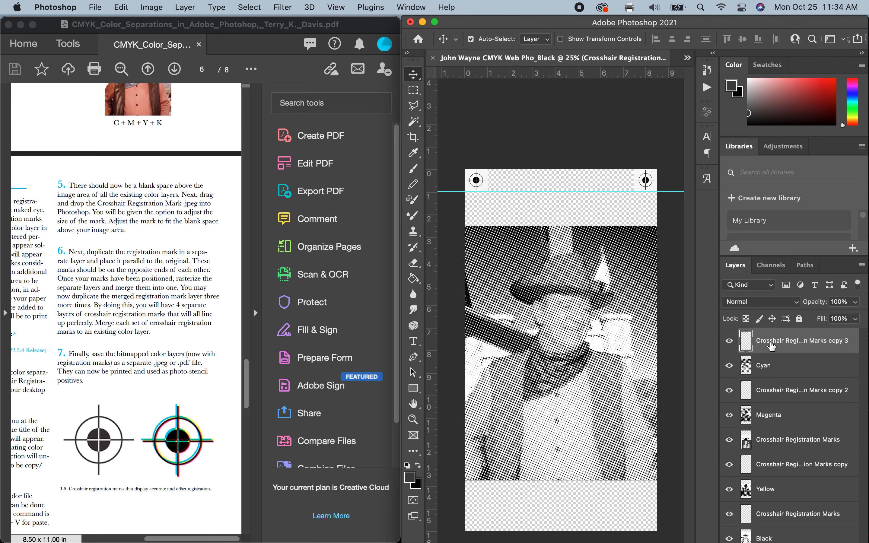
right_click(771, 343)
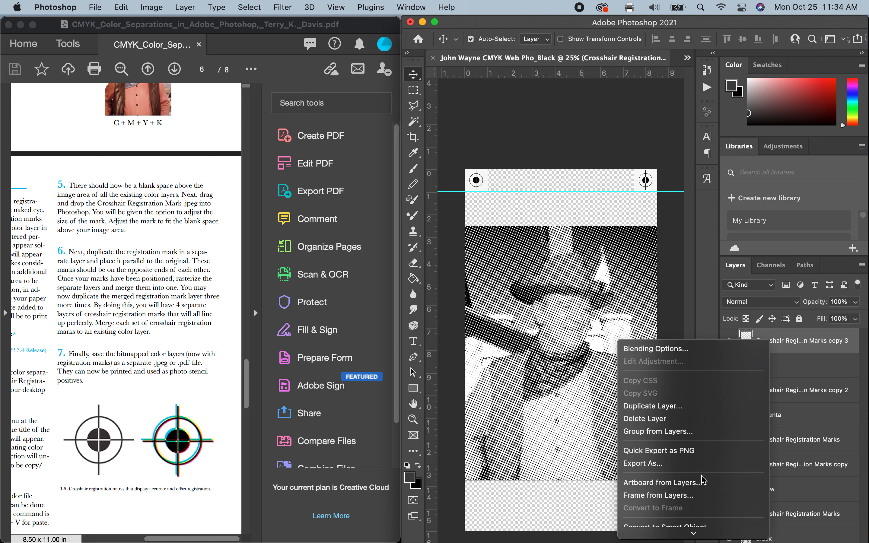
scroll(704, 480, "down", 5)
scroll(703, 479, "down", 3)
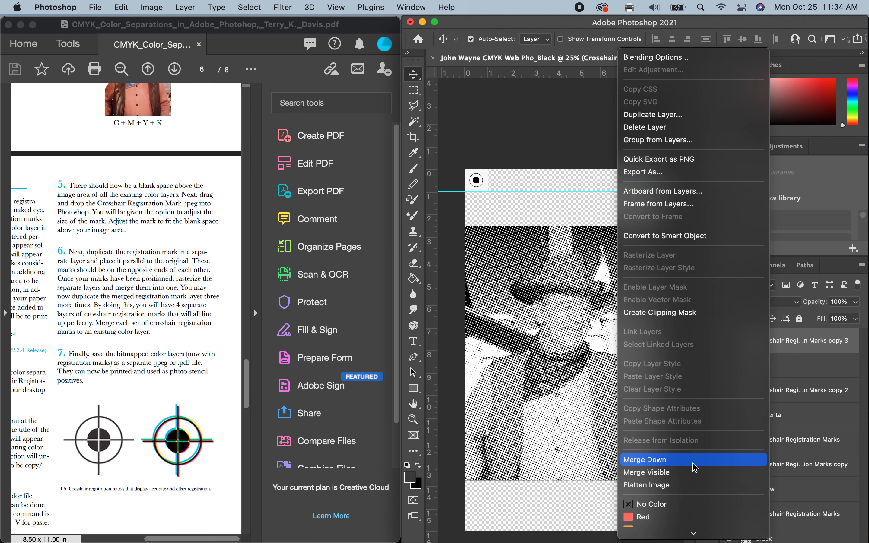
left_click(694, 465)
left_click(729, 341)
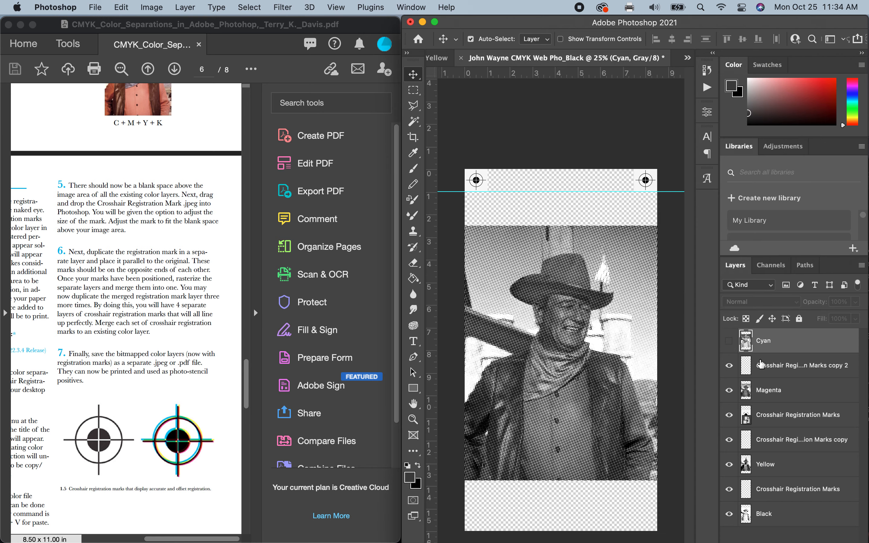
Merge Crosshair Registration Marks copy 2 down into Magenta and hide the Magenta layer.
left_click(769, 366)
right_click(769, 366)
scroll(703, 474, "down", 8)
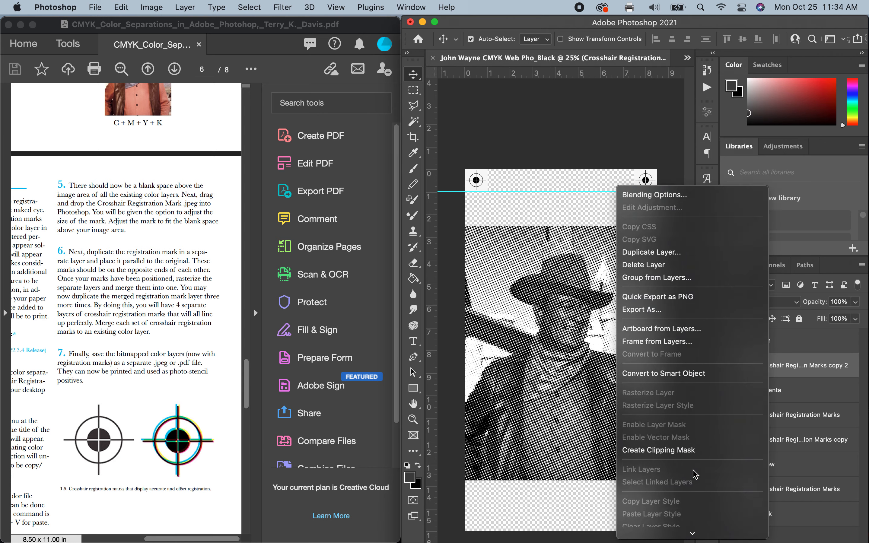
left_click(668, 378)
left_click(729, 366)
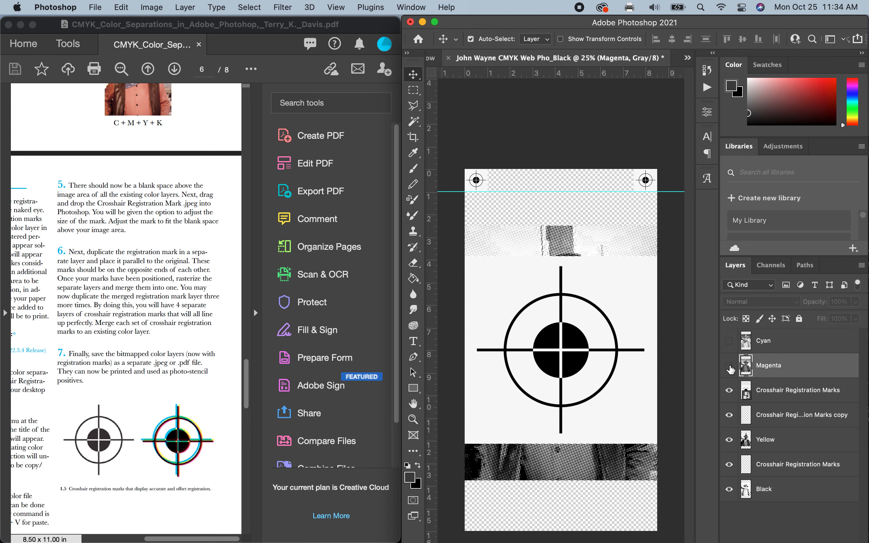
Try merging the large crosshair layer down into the Crosshair Registration Marks copy, check its visibility, and undo the merge.
right_click(771, 395)
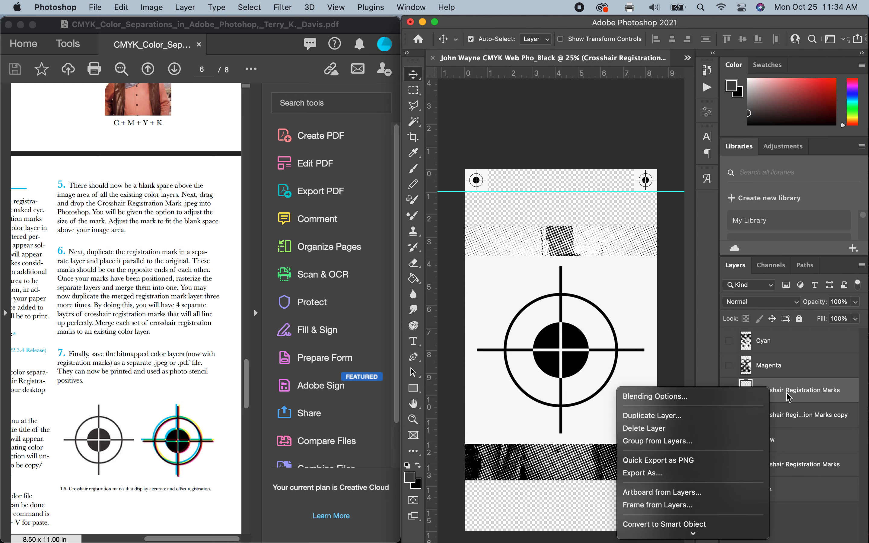
scroll(689, 485, "down", 5)
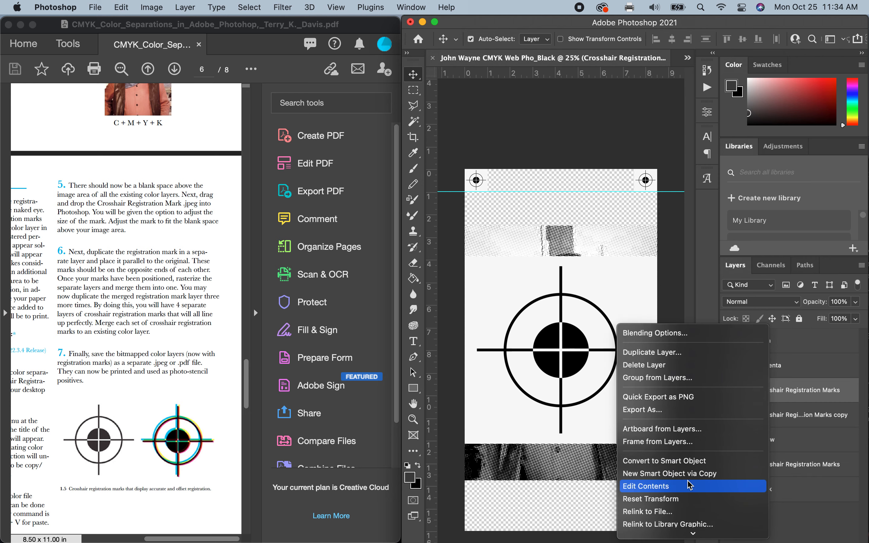
scroll(689, 485, "down", 5)
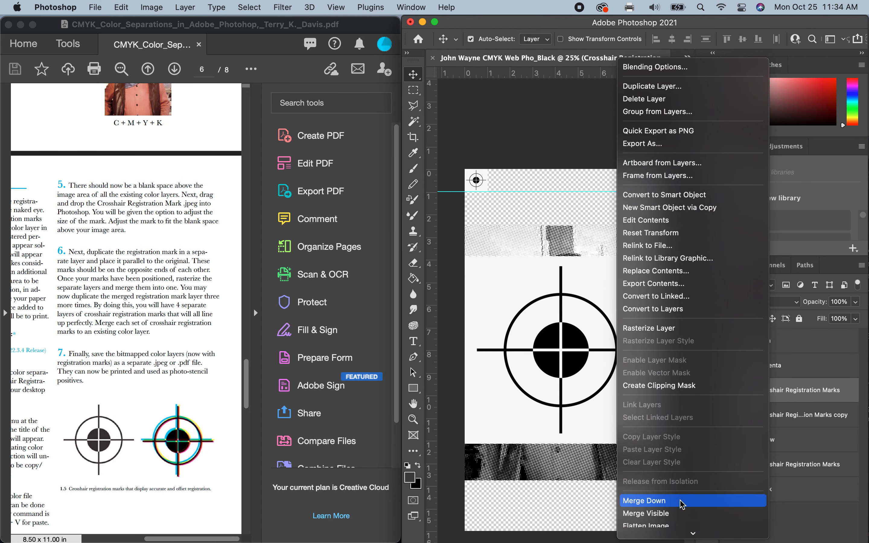
left_click(682, 500)
left_click(729, 392)
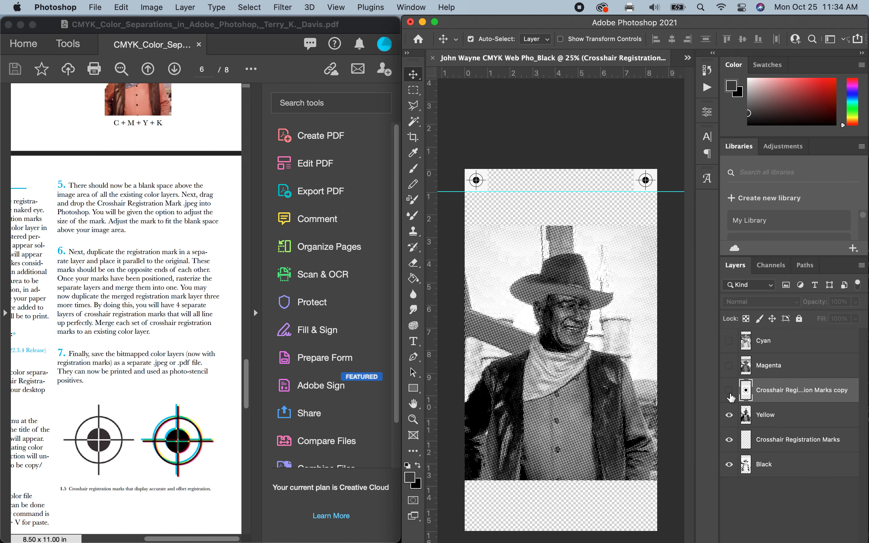
left_click(729, 391)
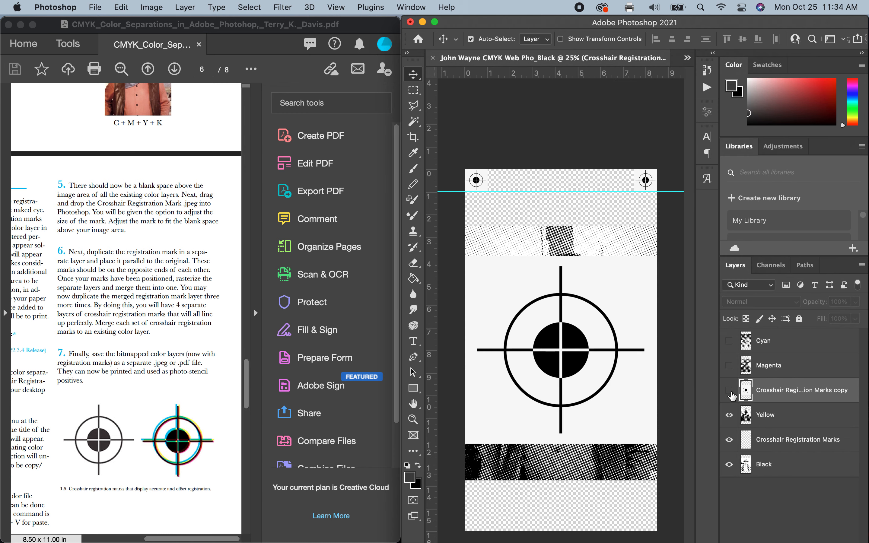
left_click(729, 391)
key("super+z")
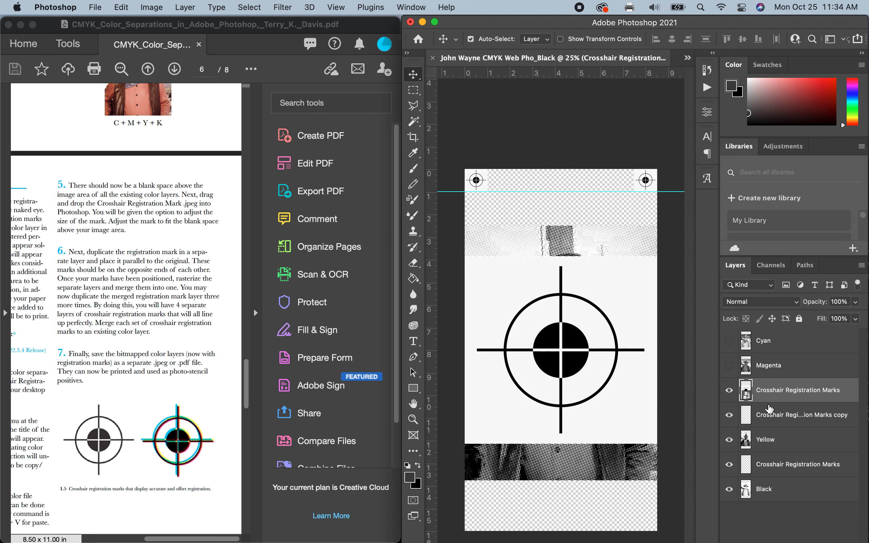
Delete the Crosshair Registration Marks layer that holds the large crosshair covering the image.
right_click(784, 397)
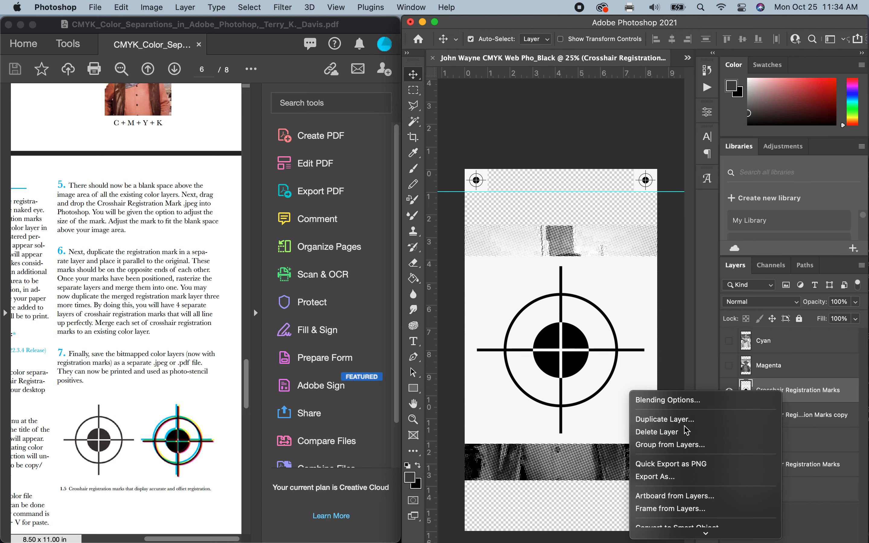
left_click(671, 432)
left_click(483, 214)
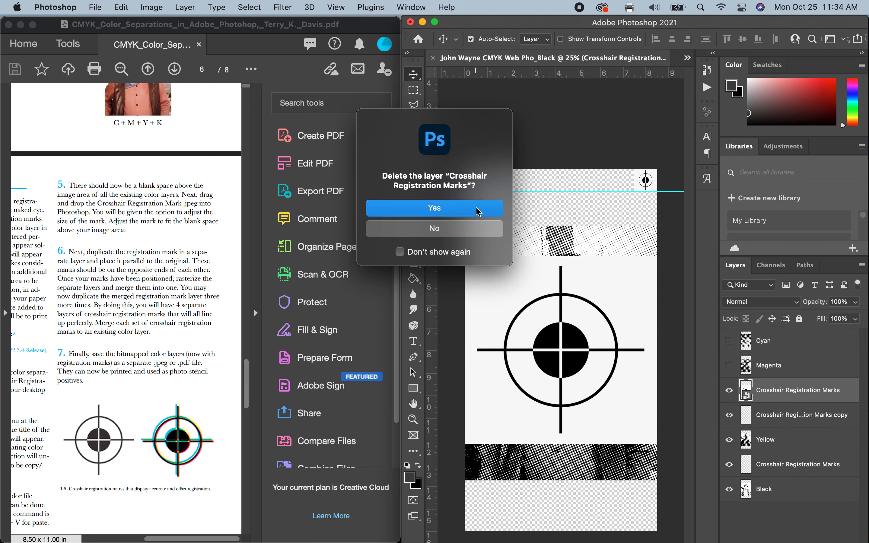
Merge the Crosshair Registration Marks copy layer down into Yellow.
right_click(767, 392)
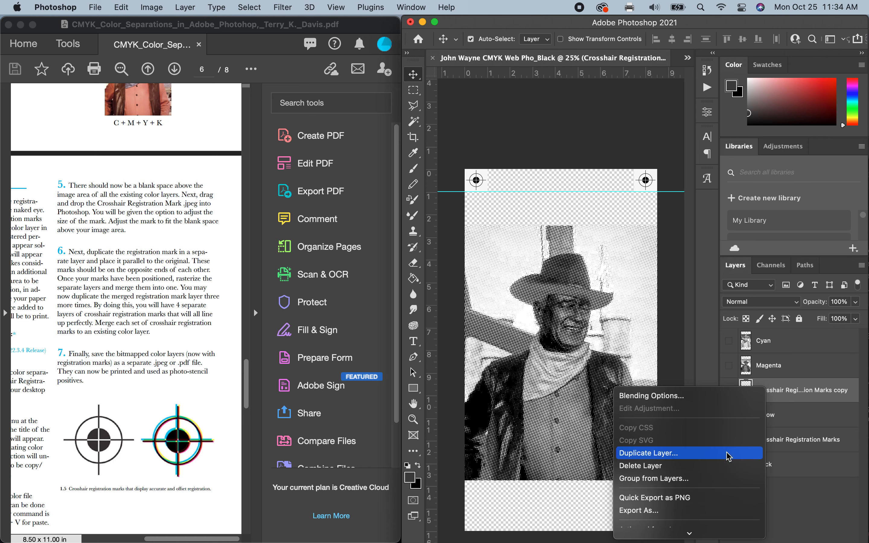
scroll(728, 456, "down", 3)
left_click(717, 484)
Merge the remaining Crosshair Registration Marks layer down into Black.
left_click(762, 417)
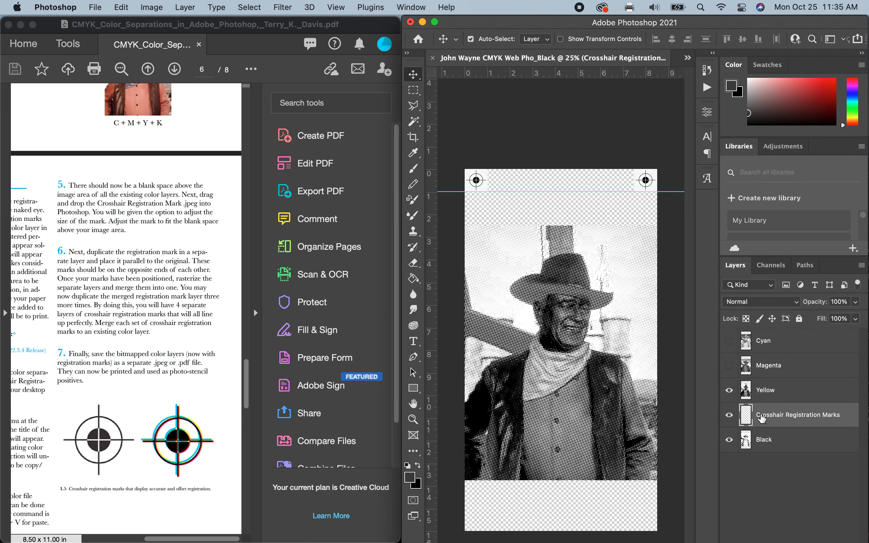
right_click(761, 418)
scroll(680, 481, "down", 5)
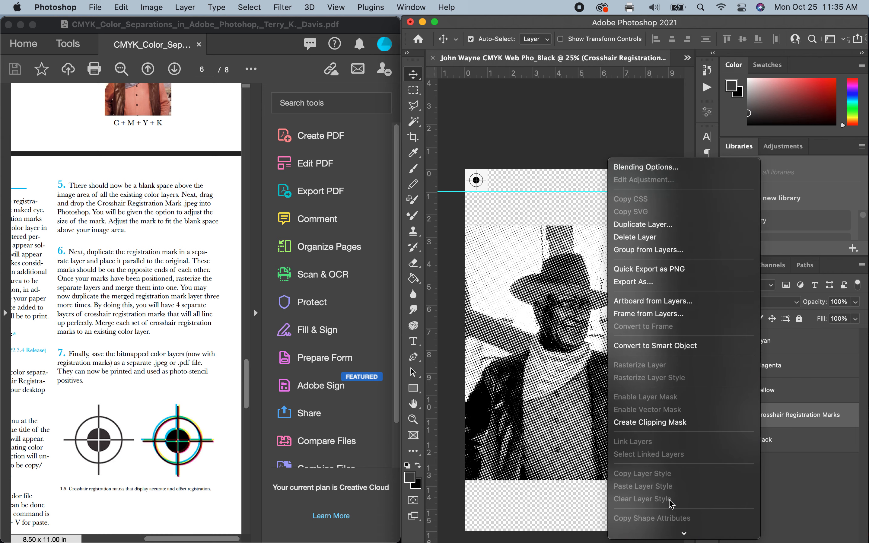
left_click(666, 433)
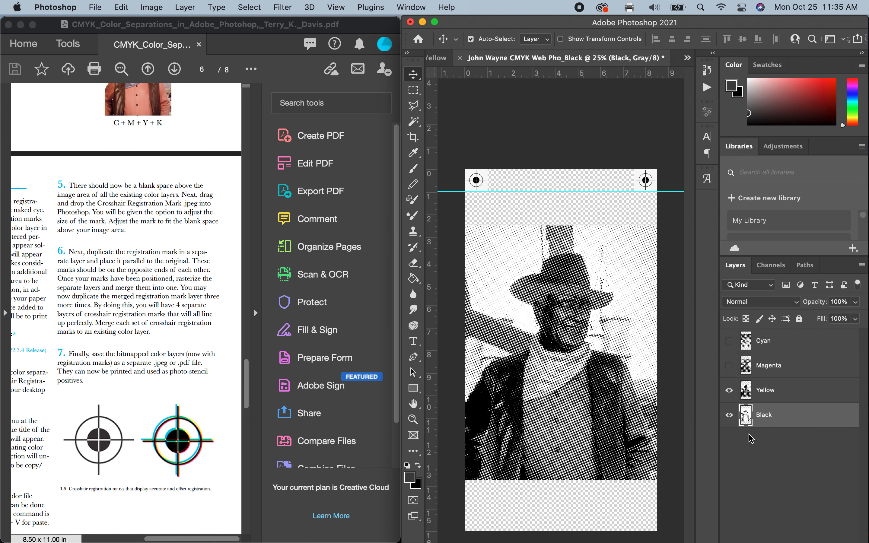
Toggle Yellow's visibility to check the layer beneath it, and show the Magenta and Cyan layers again.
left_click(732, 393)
left_click(731, 392)
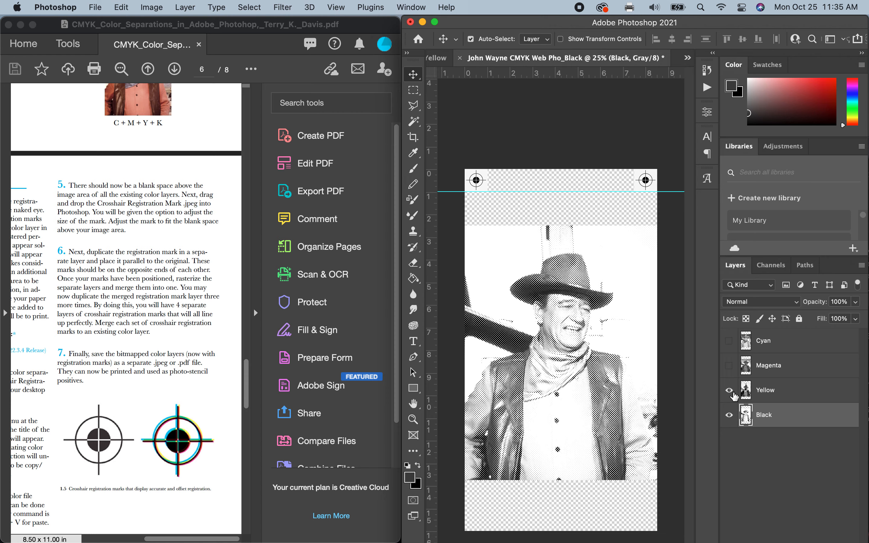
left_click(730, 372)
left_click(731, 344)
Toggle the visibility of the Cyan, Magenta, Yellow and Black layers to examine the crosshair marks on each one.
left_click(731, 415)
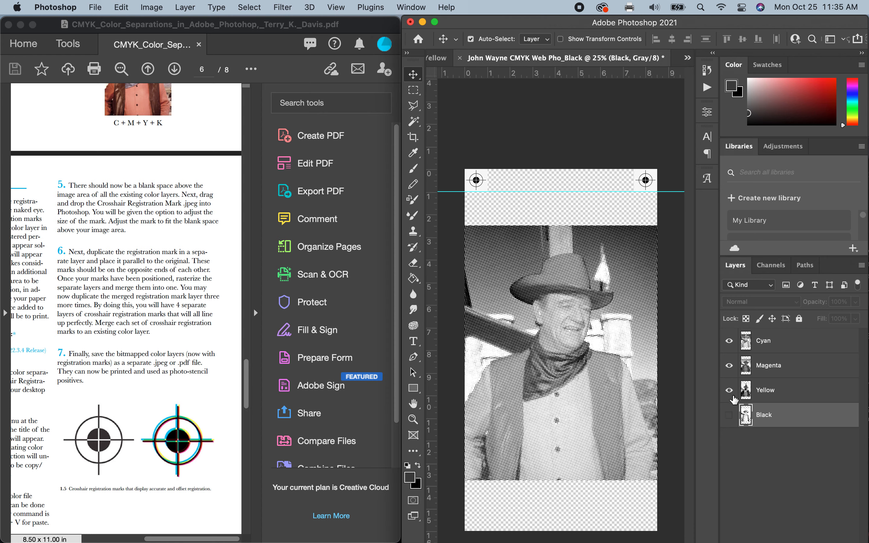
left_click(732, 395)
left_click(731, 368)
left_click(731, 344)
left_click(731, 344)
left_click(731, 343)
left_click(731, 343)
left_click(731, 344)
left_click(731, 367)
left_click(731, 368)
left_click(731, 367)
left_click(731, 367)
left_click(731, 389)
left_click(731, 390)
left_click(731, 390)
left_click(731, 388)
left_click(730, 414)
left_click(731, 414)
left_click(730, 414)
left_click(731, 390)
left_click(729, 365)
left_click(729, 341)
left_click(729, 415)
left_click(729, 390)
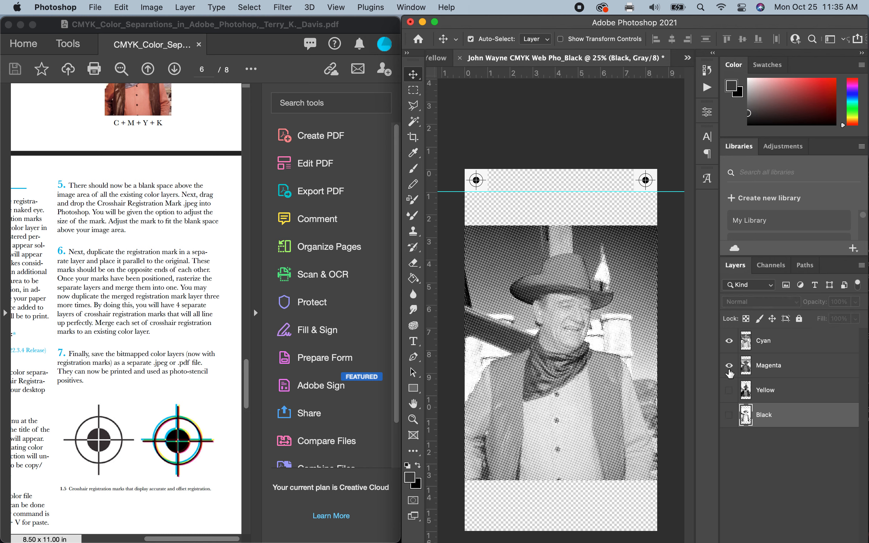
left_click(759, 350)
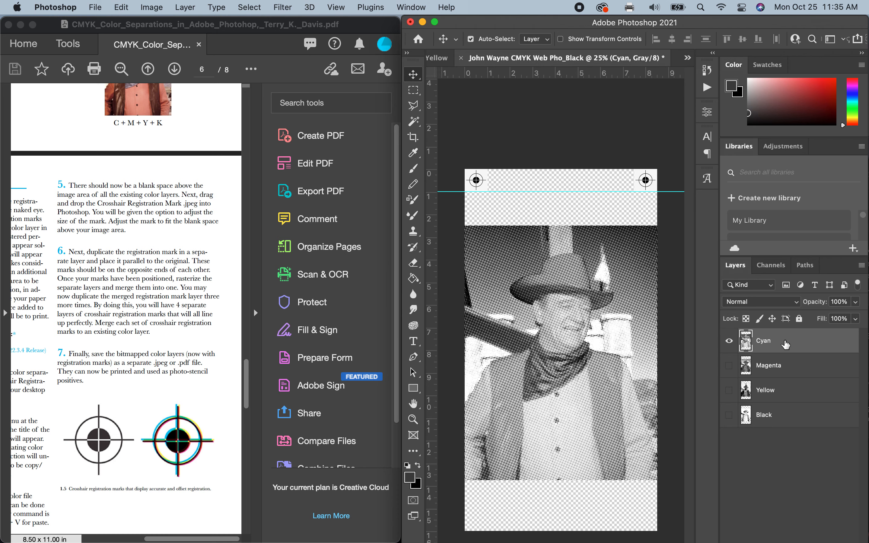
left_click(95, 7)
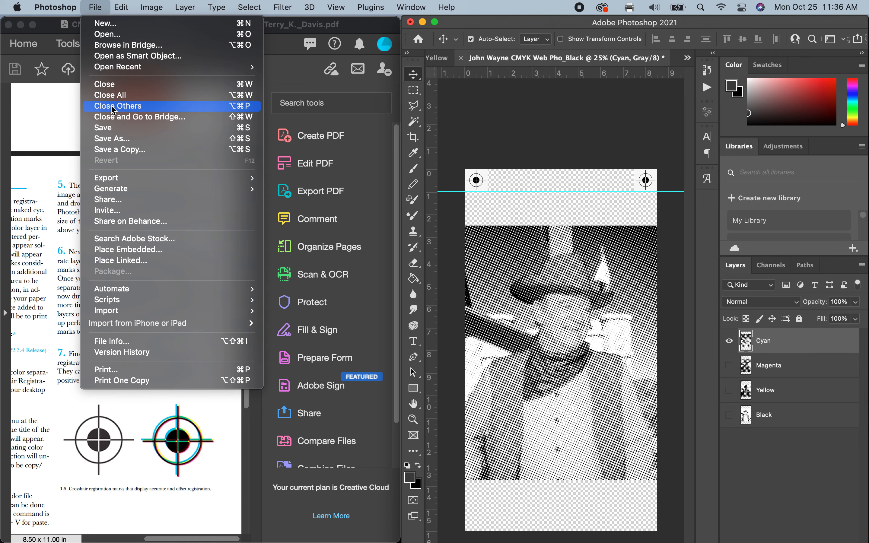
left_click(337, 206)
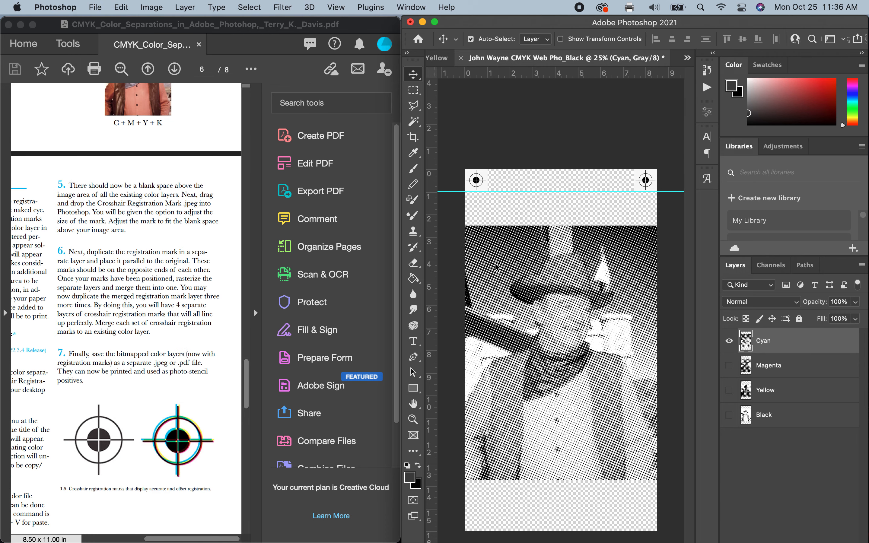
key("super+alt+s")
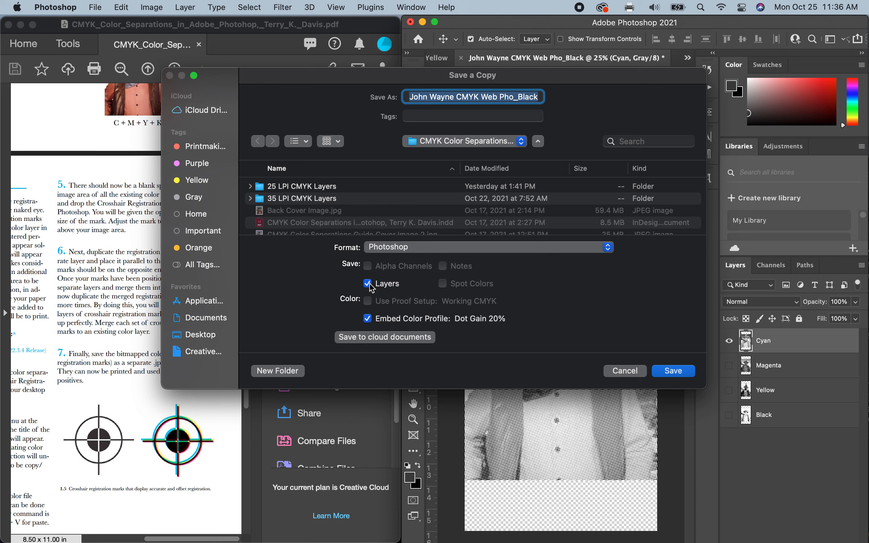
left_click(416, 250)
left_click(410, 347)
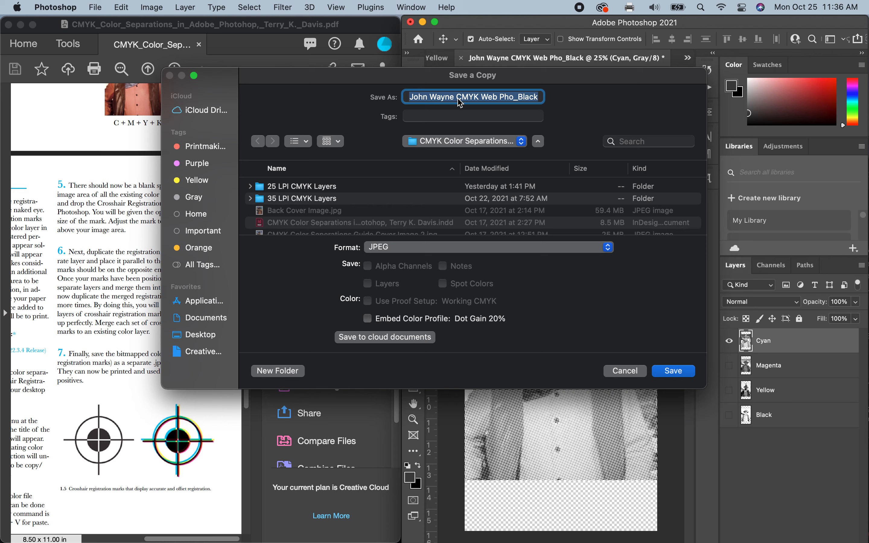
type("JW_Cyan")
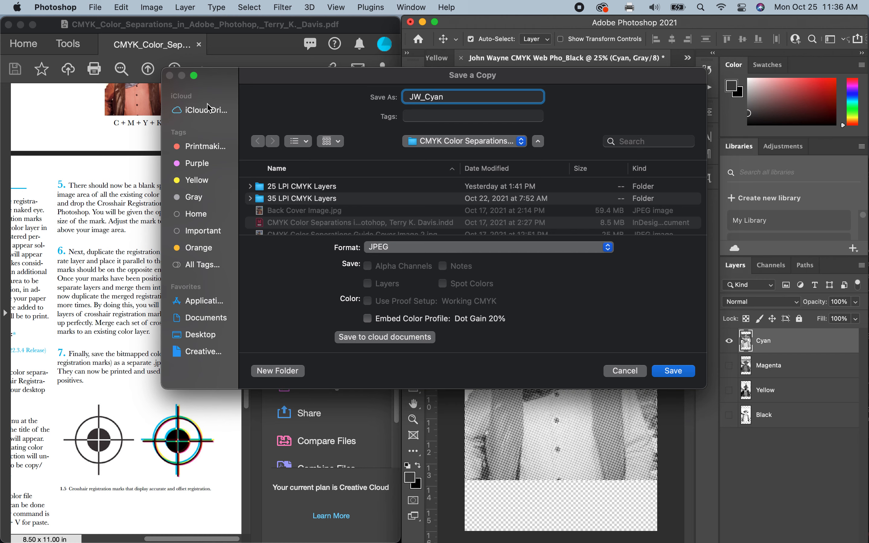
left_click(642, 373)
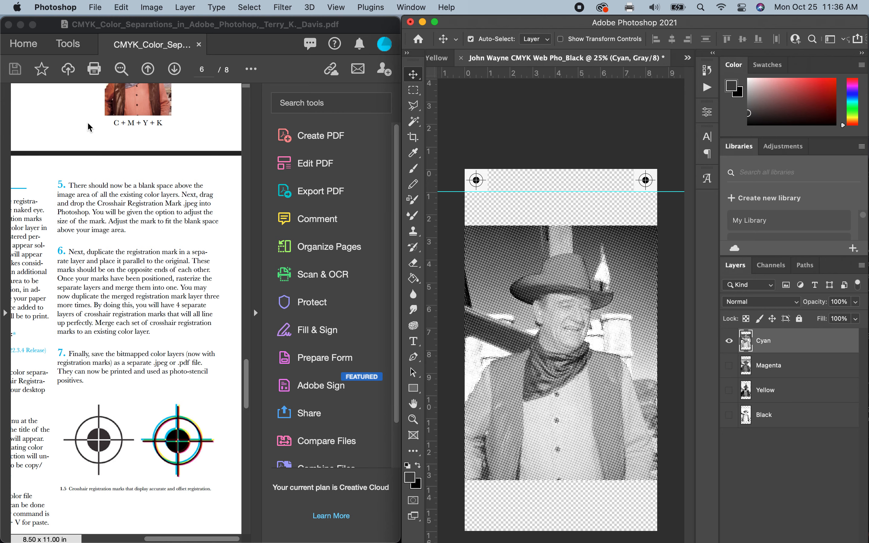
Put away the PDF guide window and widen the Photoshop window to fill the screen.
left_click(22, 26)
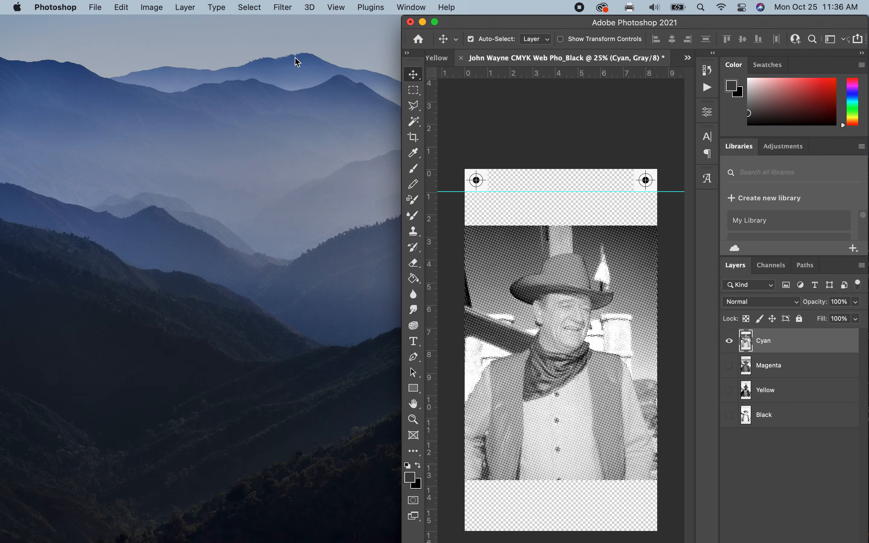
left_click_drag(402, 35, 2, 60)
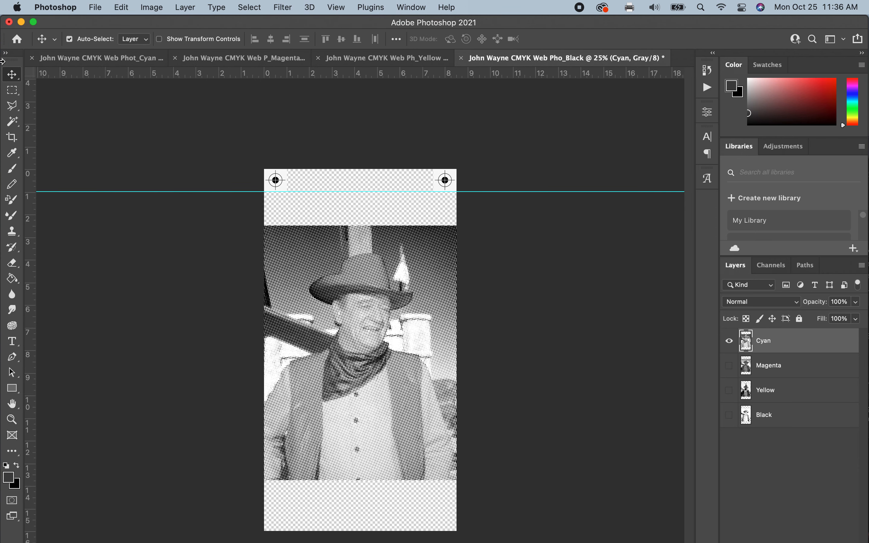
Show the Magenta, Yellow and Black layers again alongside Cyan.
left_click(729, 366)
left_click(729, 415)
left_click(729, 390)
left_click(147, 9)
mouse_move(241, 26)
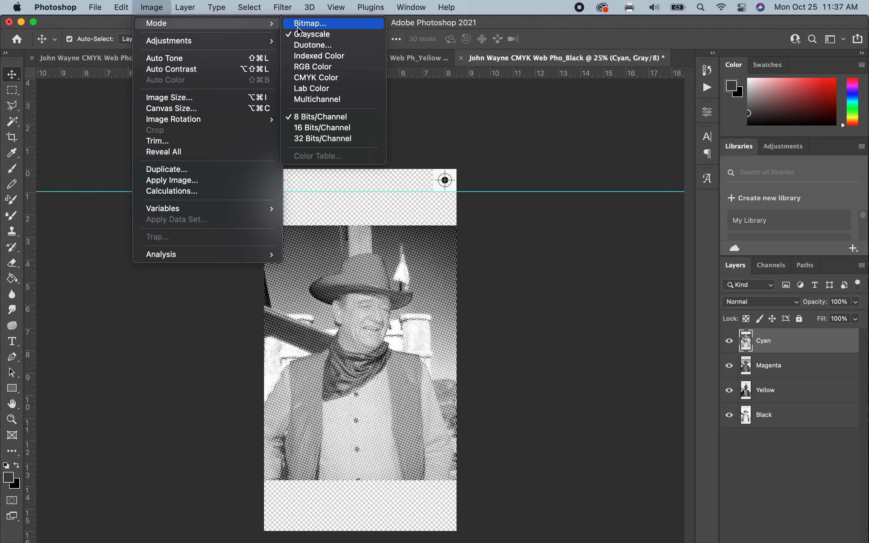
left_click(463, 114)
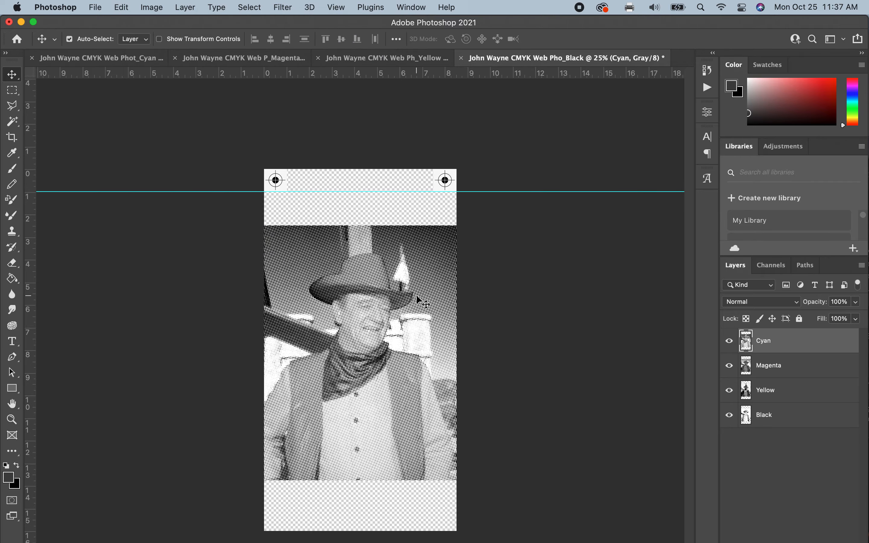
Examine the halftone dot pattern of the image up close.
key("super+equal")
key("super+equal")
key("super+equal")
key("super+equal")
key("super+equal")
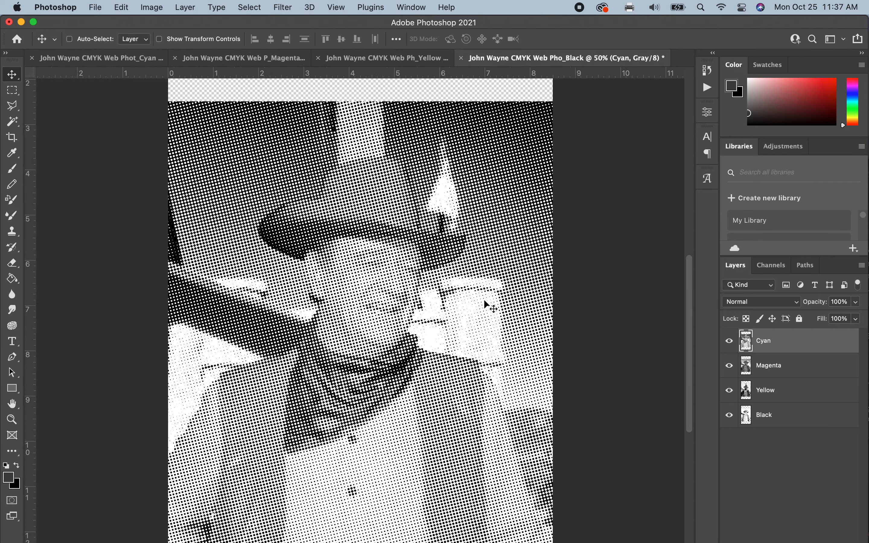
key("super+equal")
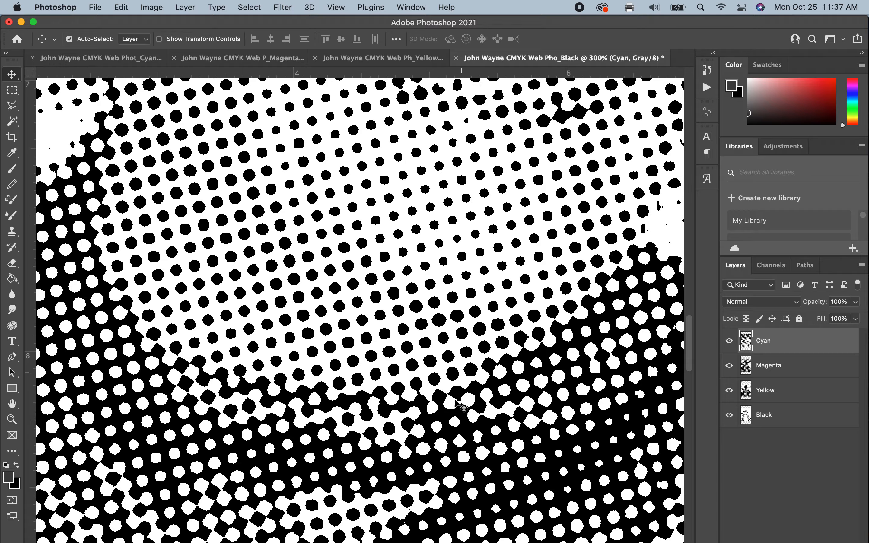
key("super+minus")
key("super+minus")
key("super+minus")
key("super+minus")
key("super+minus")
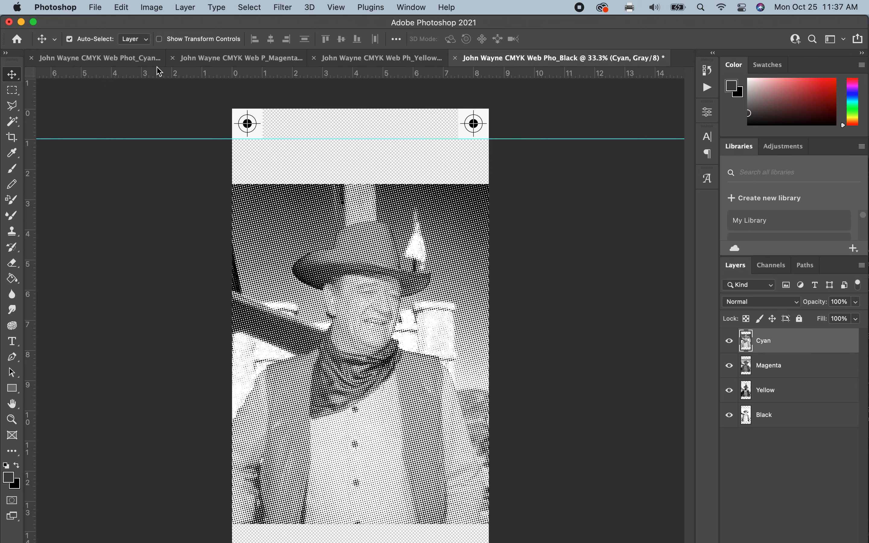
Convert the document to CMYK Color mode without merging the layers, accepting the U.S. Web Coated (SWOP) v2 profile.
left_click(151, 8)
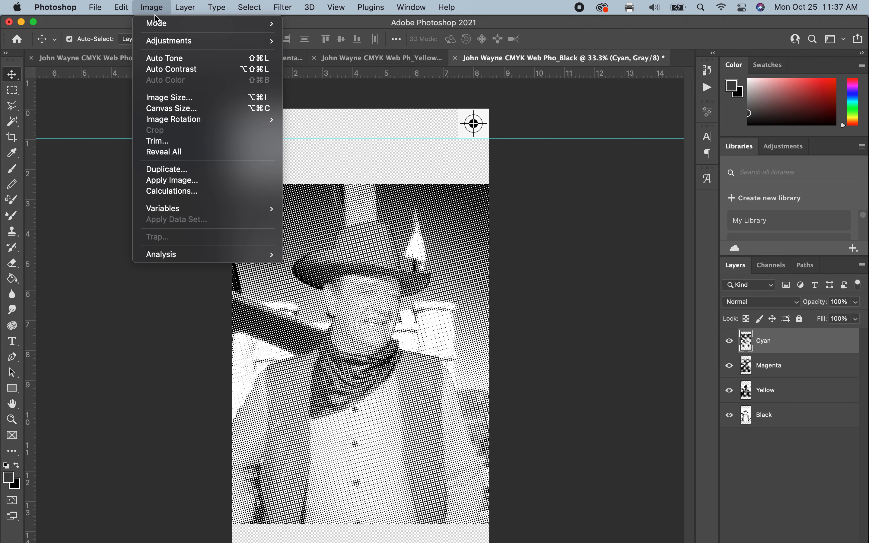
mouse_move(160, 26)
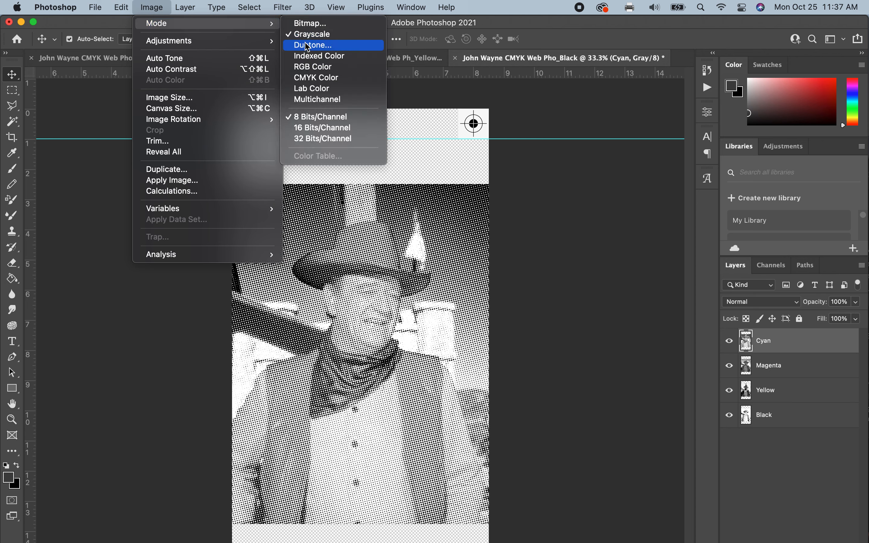
left_click(315, 79)
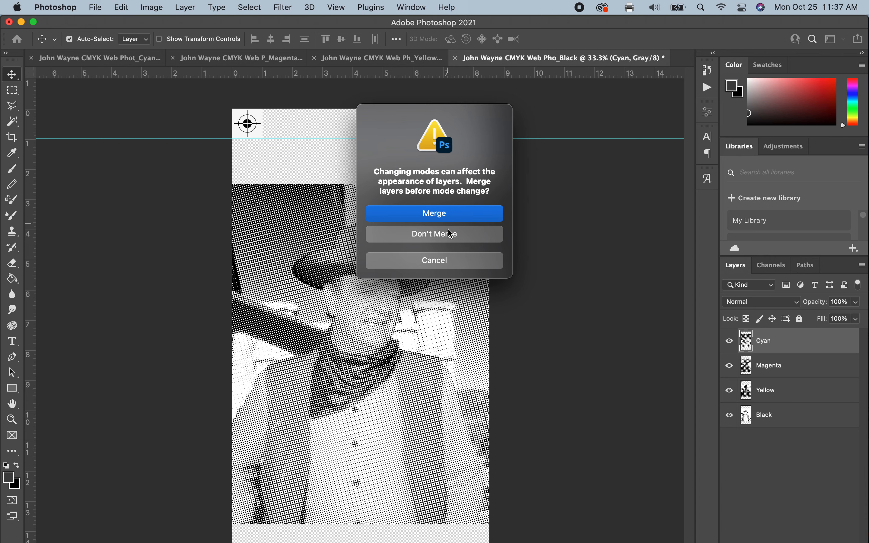
left_click(452, 238)
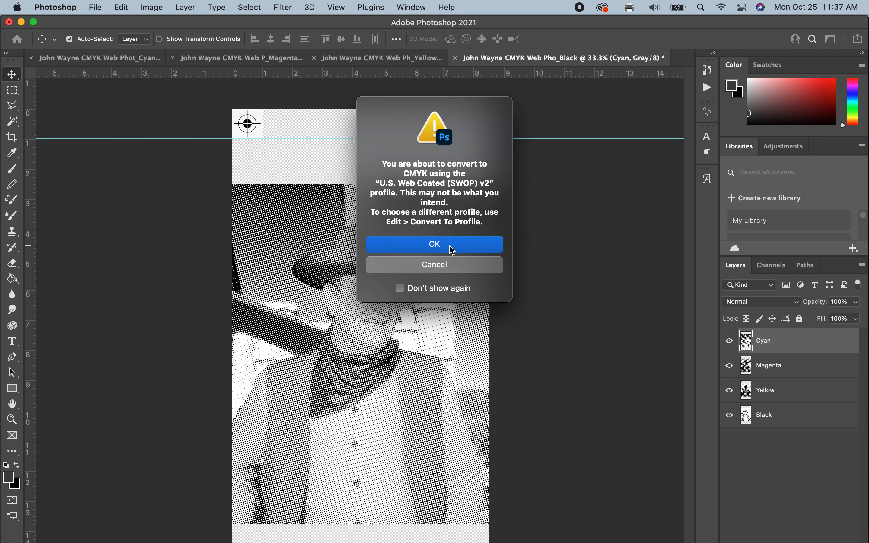
left_click(451, 251)
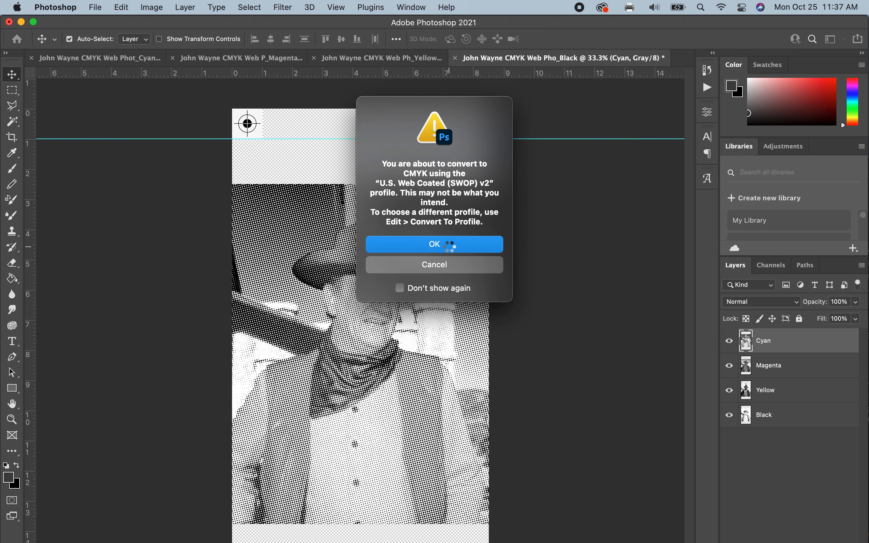
Hide the Magenta, Yellow and Black layers so only the Cyan layer shows.
left_click(729, 390)
left_click(729, 366)
key("super+equal")
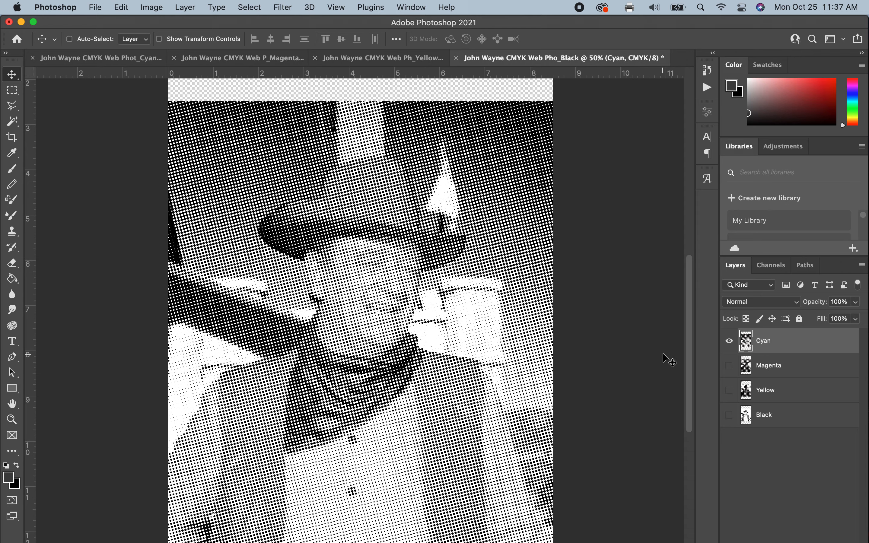
key("super+equal")
key("super+equal")
key("super+equal")
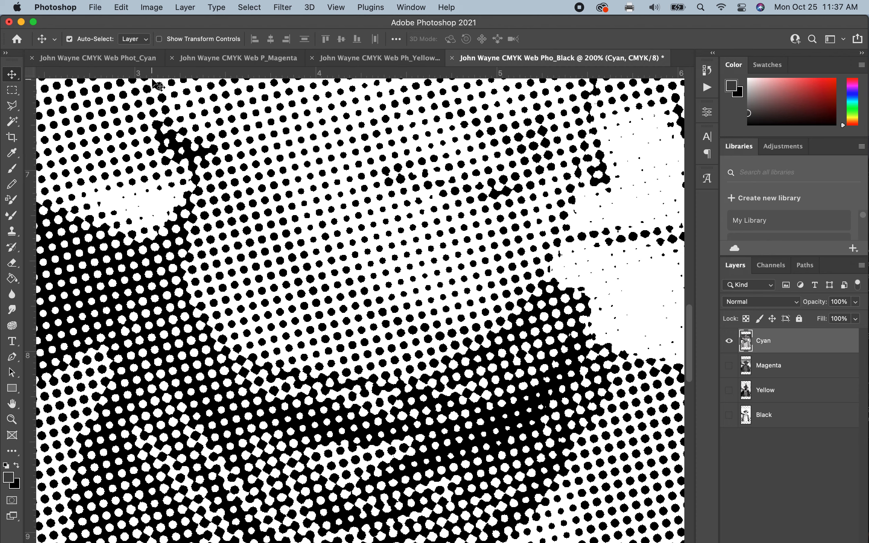
left_click(151, 9)
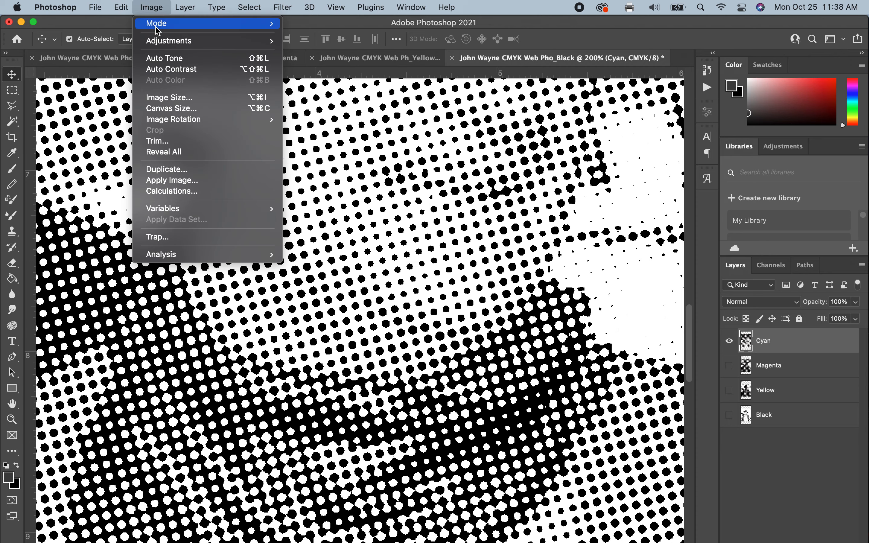
mouse_move(161, 41)
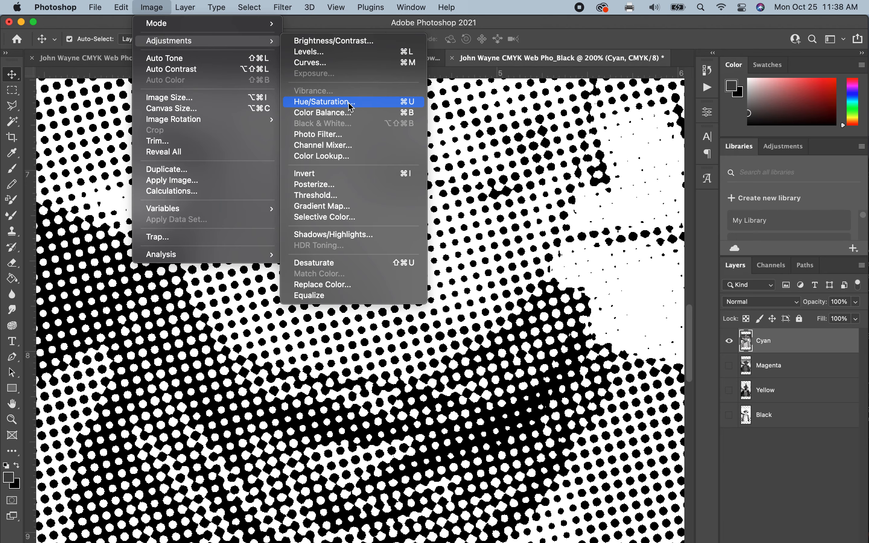
left_click(407, 105)
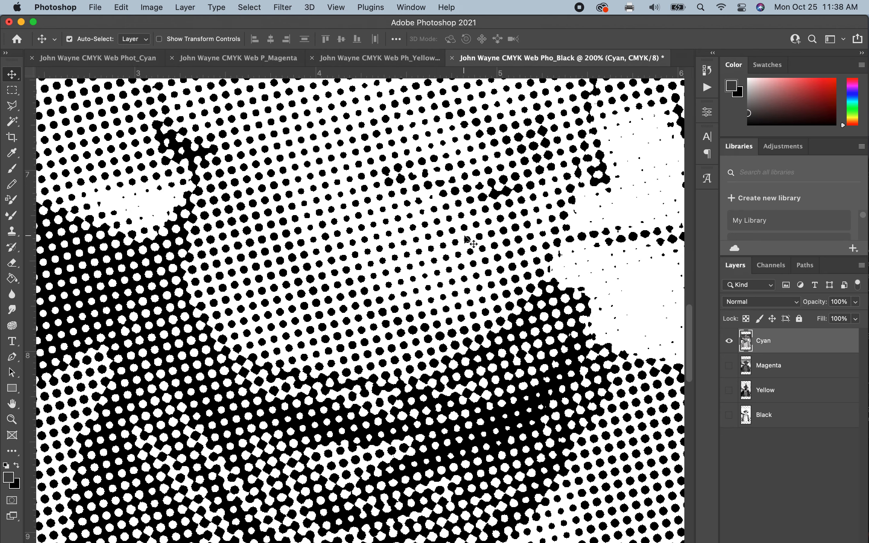
key("u")
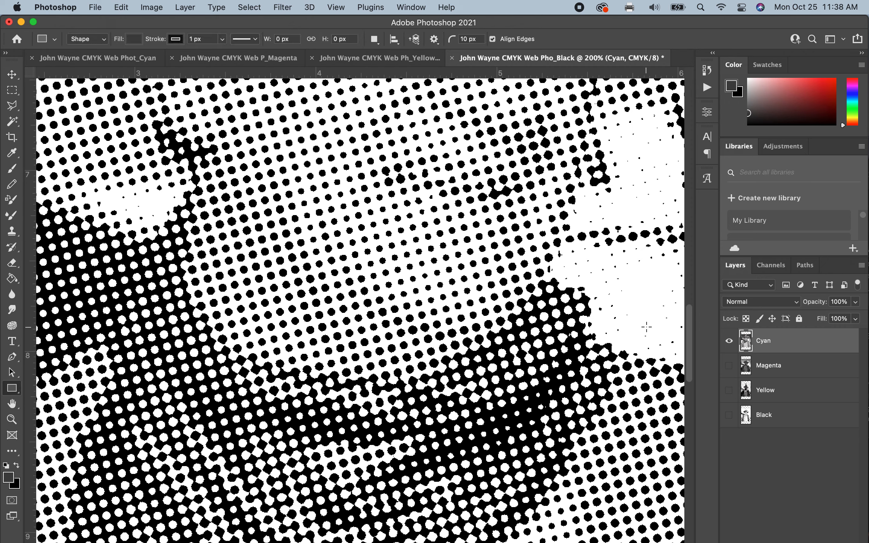
left_click(12, 74)
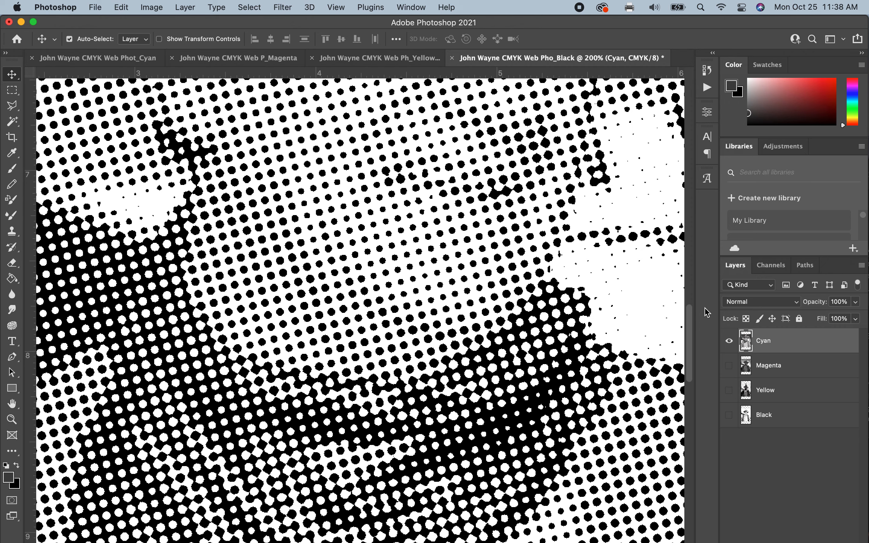
Colorize the Cyan layer with Hue/Saturation, using hue 185, saturation +100 and lightness +51.
key("super+u")
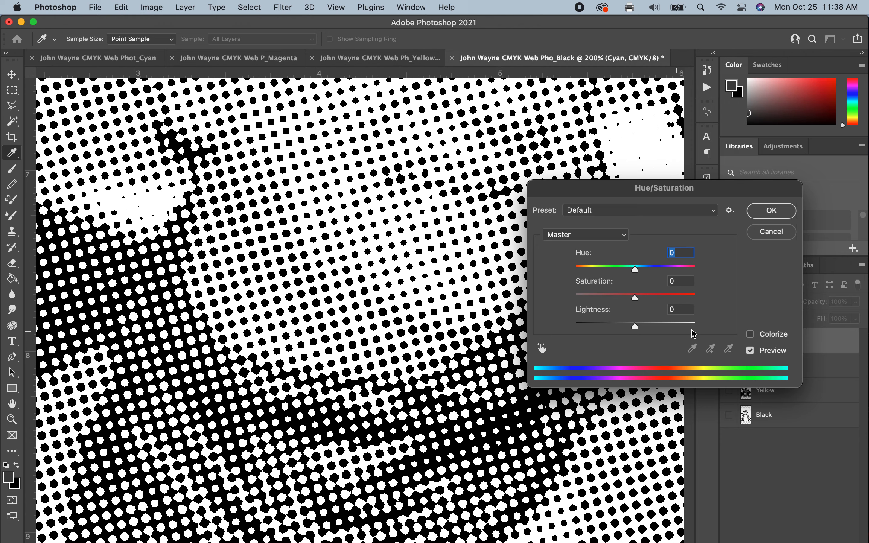
left_click_drag(659, 190, 661, 135)
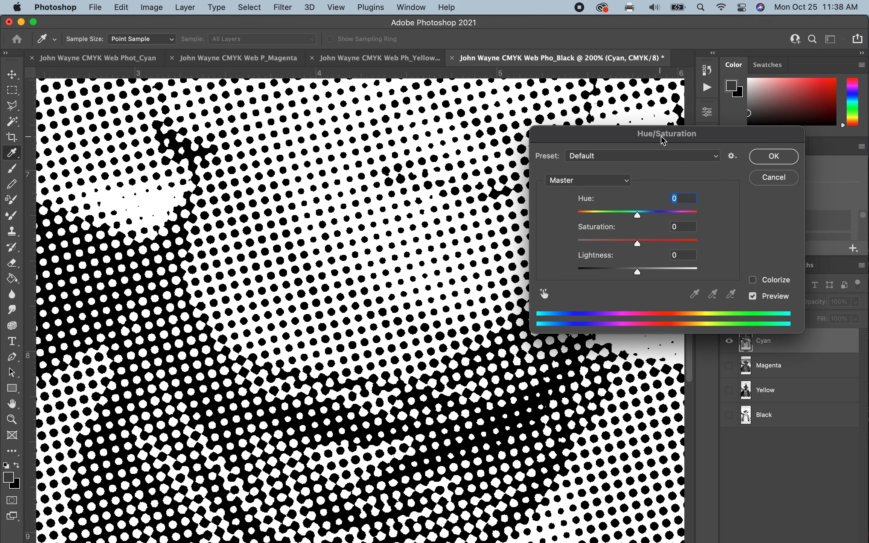
left_click(752, 280)
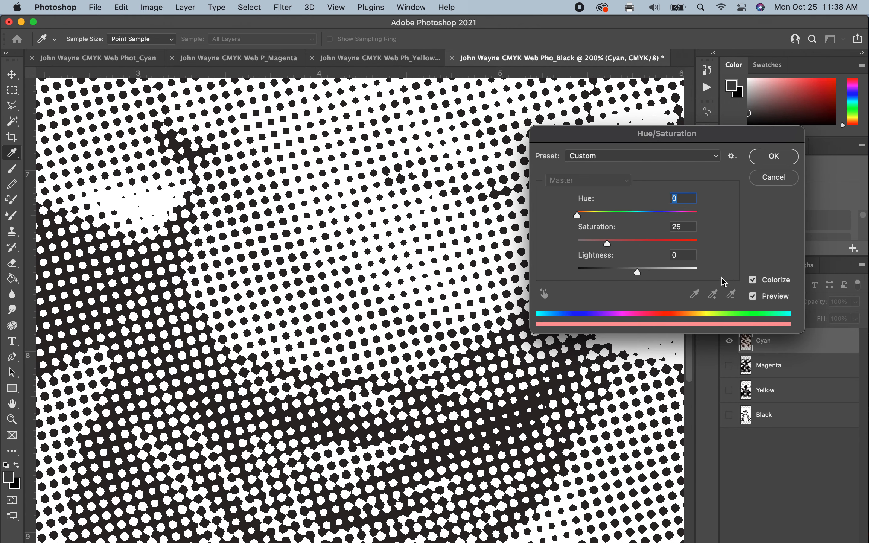
left_click_drag(611, 244, 712, 251)
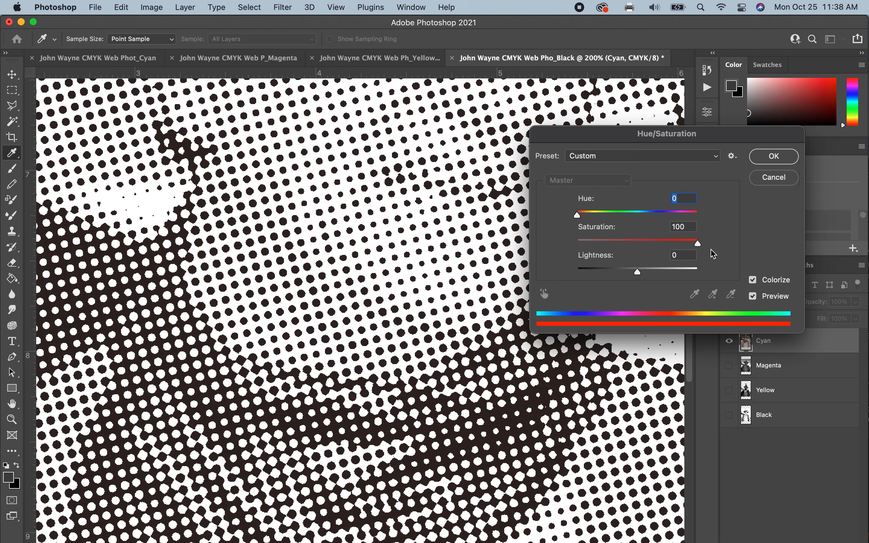
left_click_drag(638, 272, 668, 277)
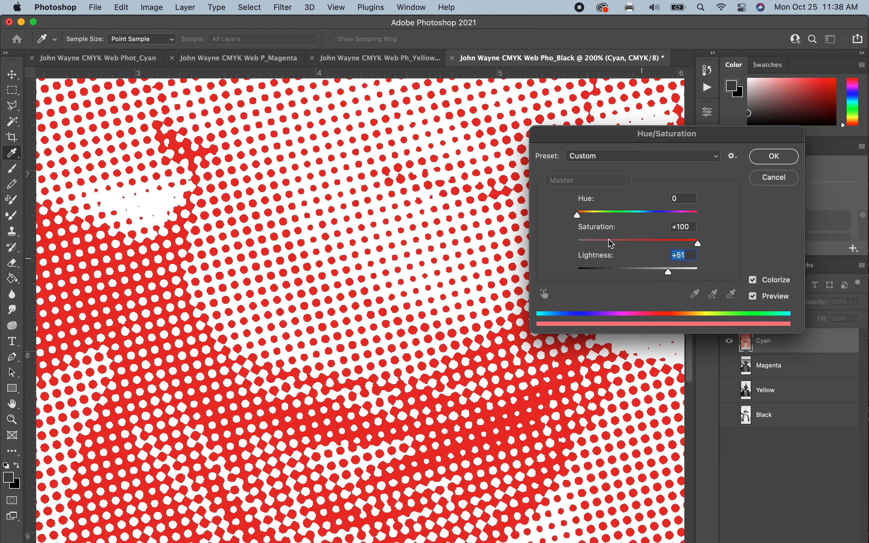
left_click_drag(577, 215, 641, 225)
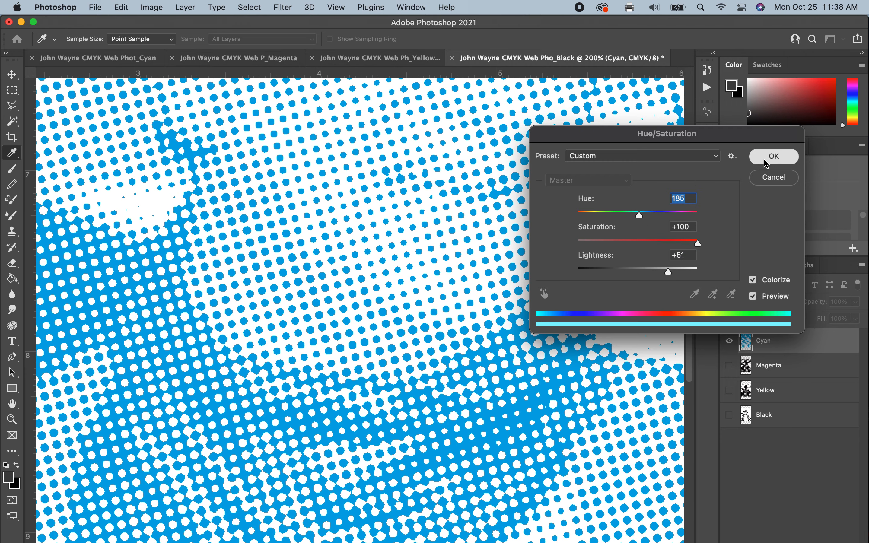
left_click(773, 157)
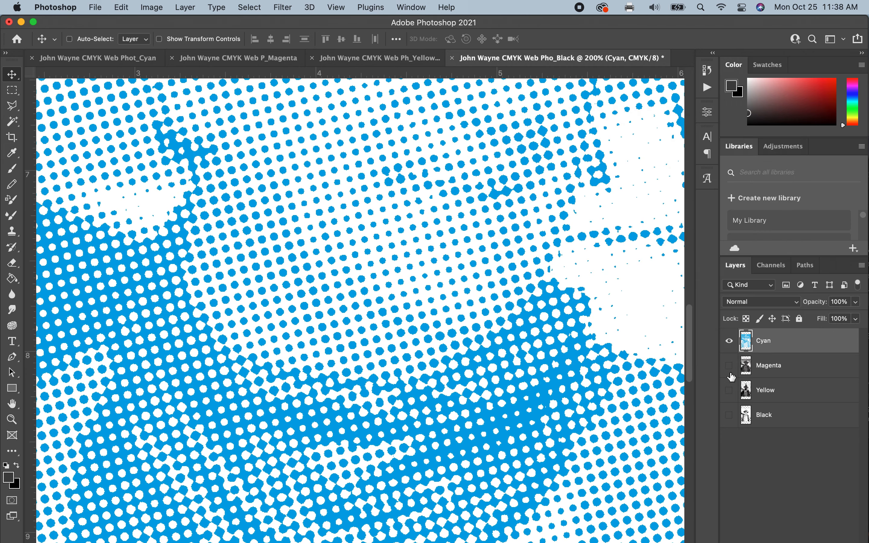
Set the Cyan layer's blend mode to Multiply.
key("super+minus")
key("super+minus")
key("super+minus")
key("super+minus")
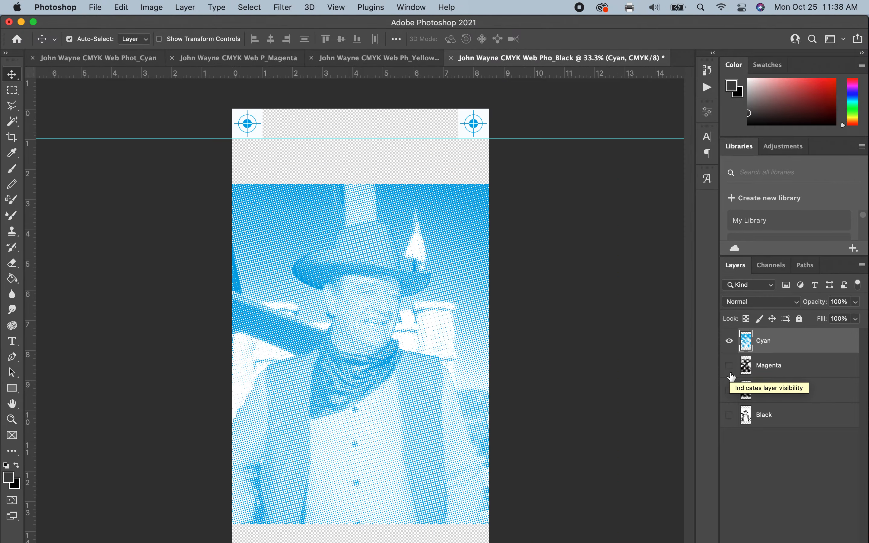
left_click(796, 302)
left_click(759, 343)
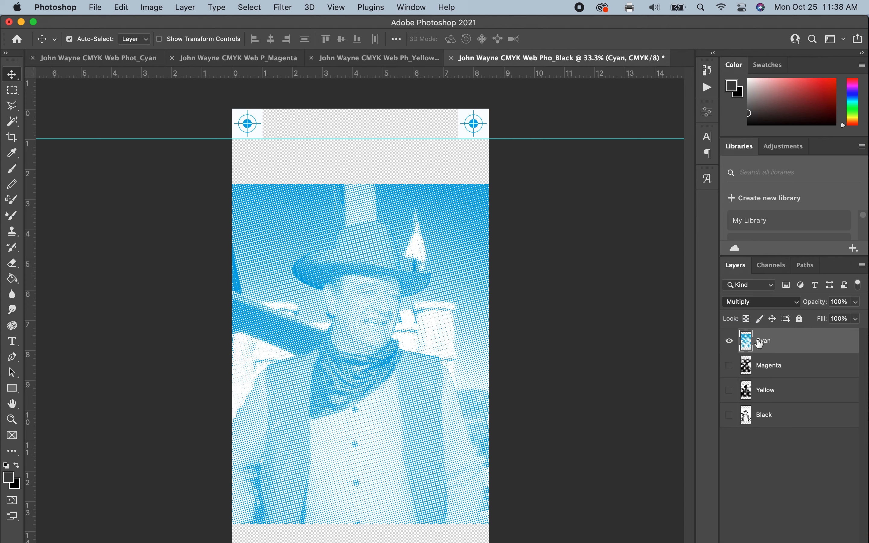
Show only the Magenta layer and colorize it with Hue/Saturation, using hue 306, saturation +100 and lightness +61.
left_click(729, 341)
left_click(731, 366)
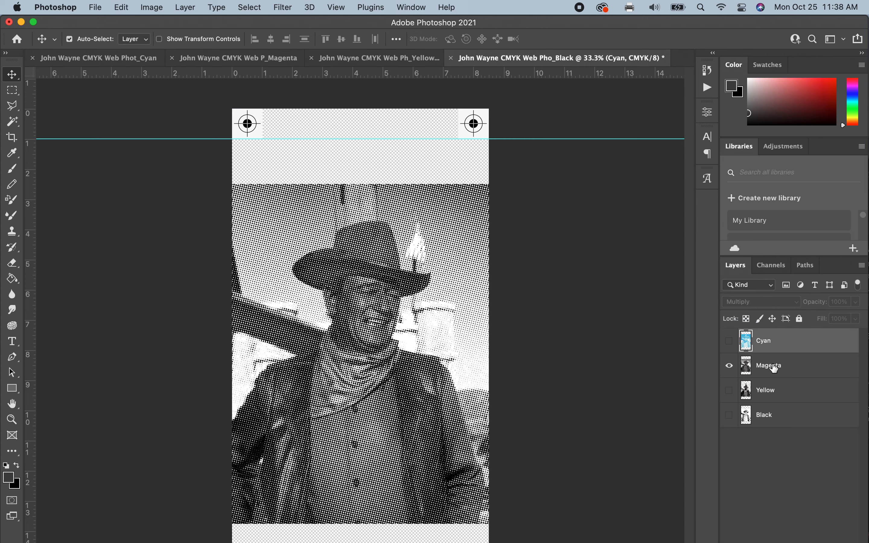
left_click(774, 368)
key("u")
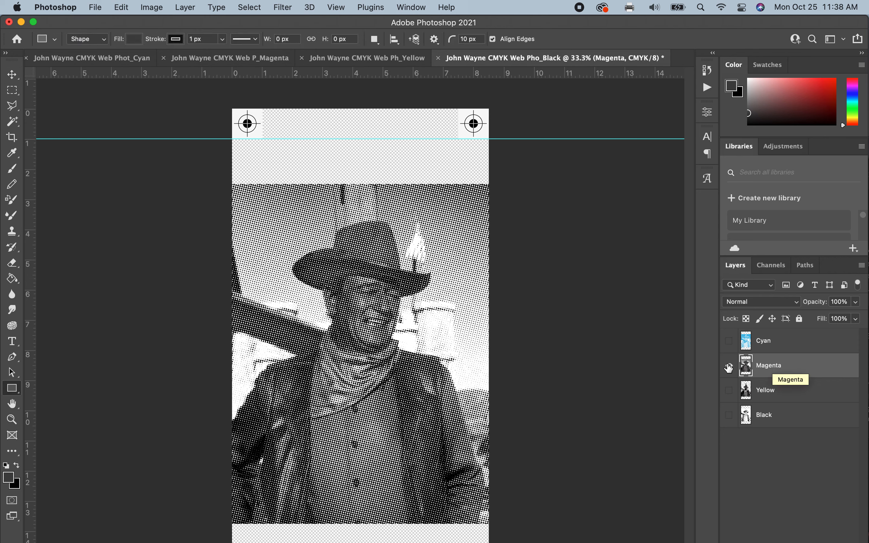
key("super+u")
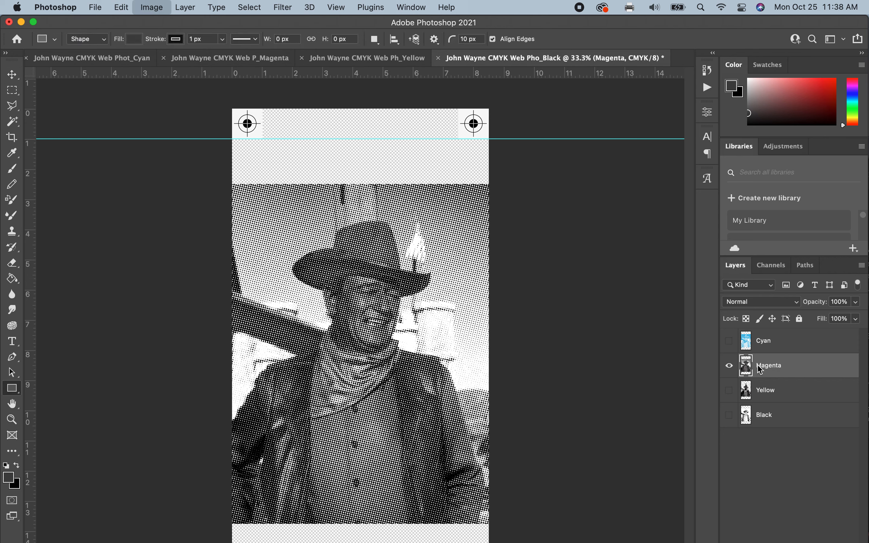
left_click(753, 280)
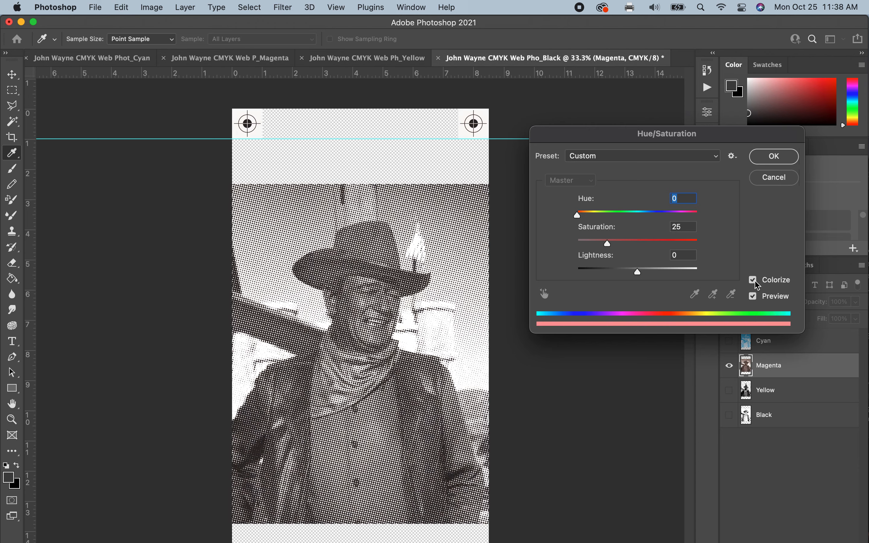
left_click_drag(607, 244, 702, 246)
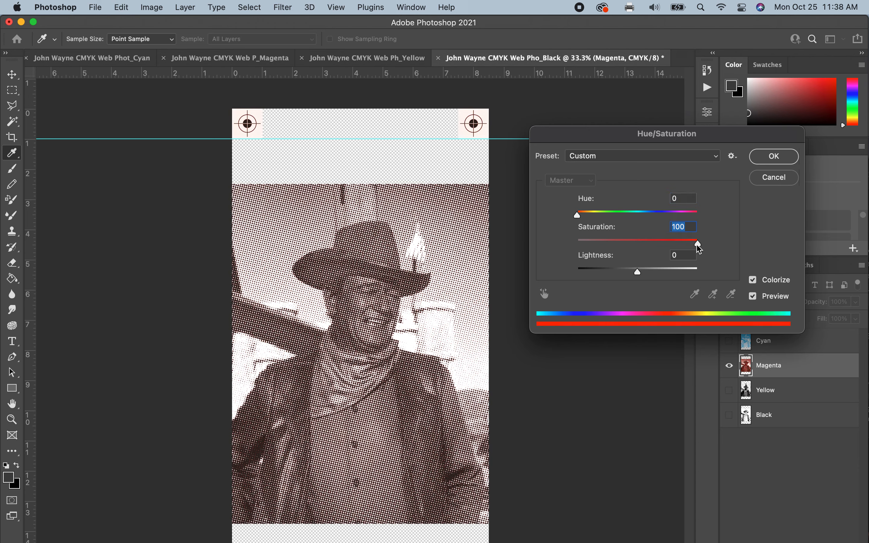
left_click_drag(642, 276, 677, 276)
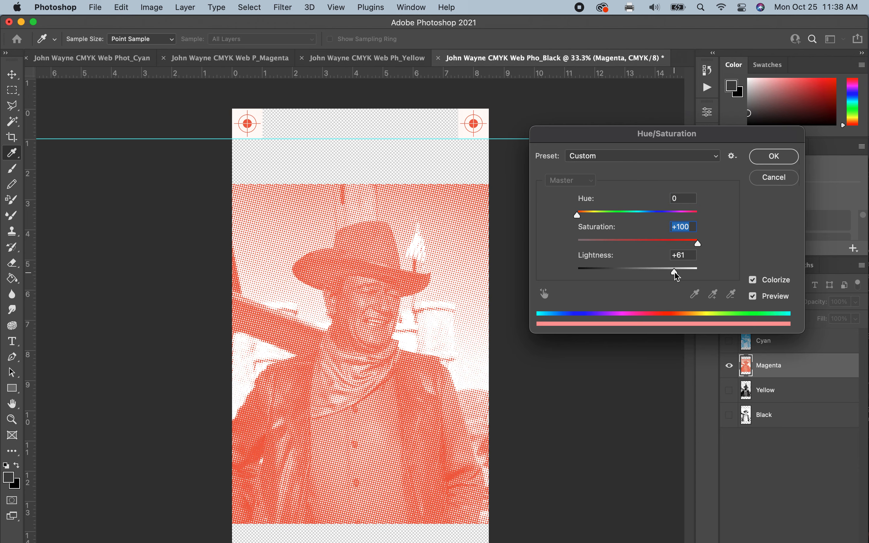
left_click_drag(577, 215, 682, 221)
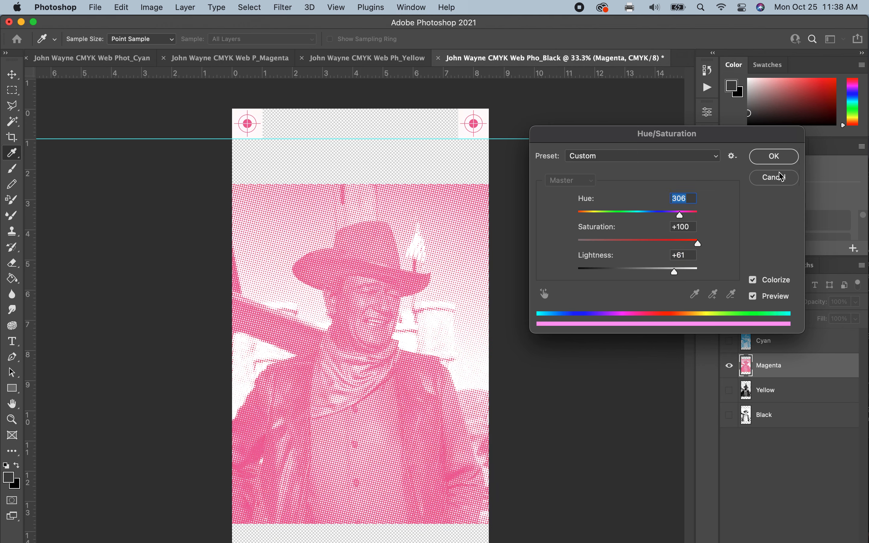
left_click(773, 156)
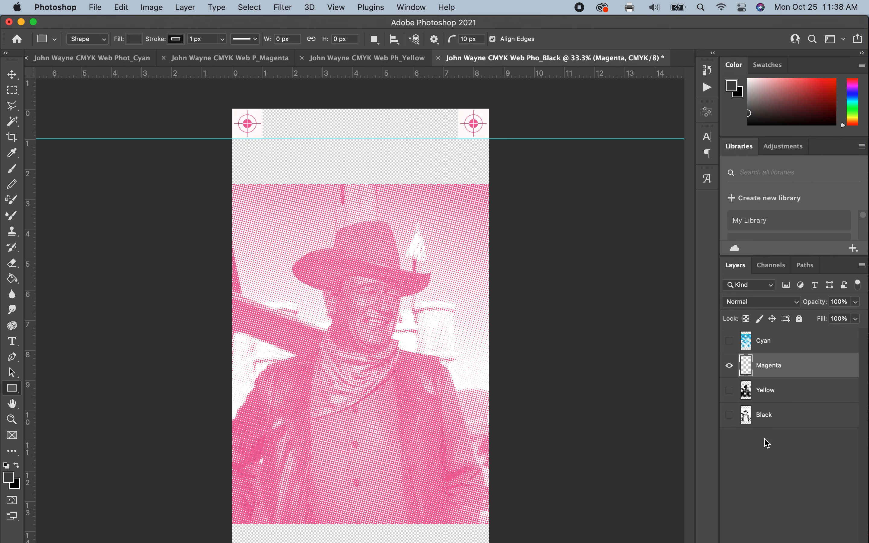
Set the Magenta layer's blend mode to Multiply and hide the layer.
left_click(755, 303)
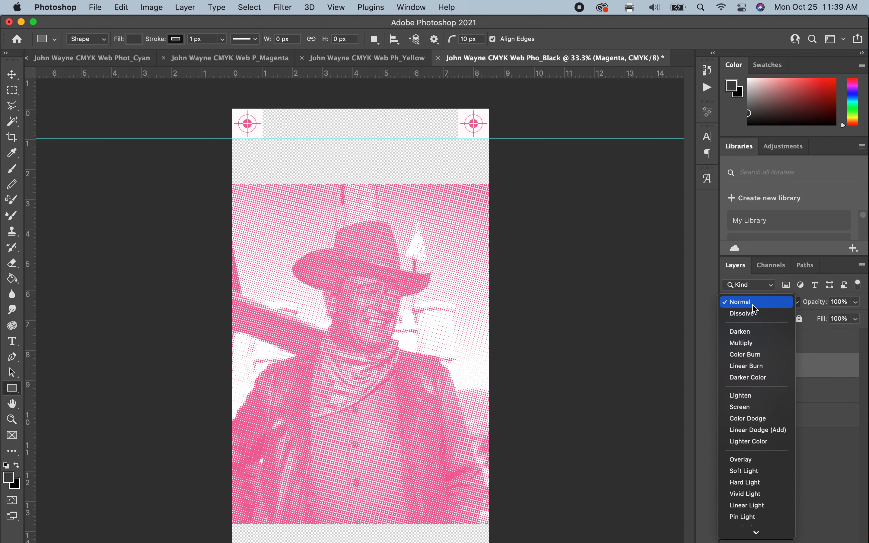
left_click(742, 343)
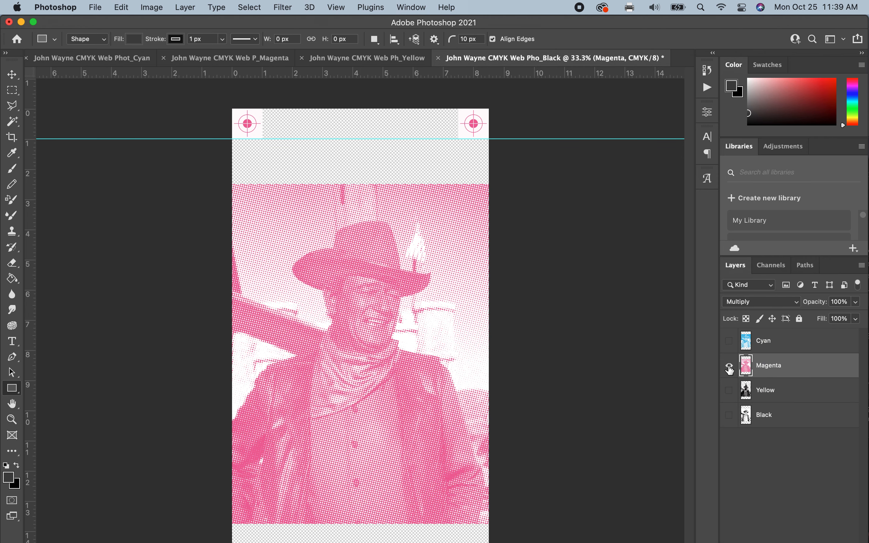
left_click(729, 367)
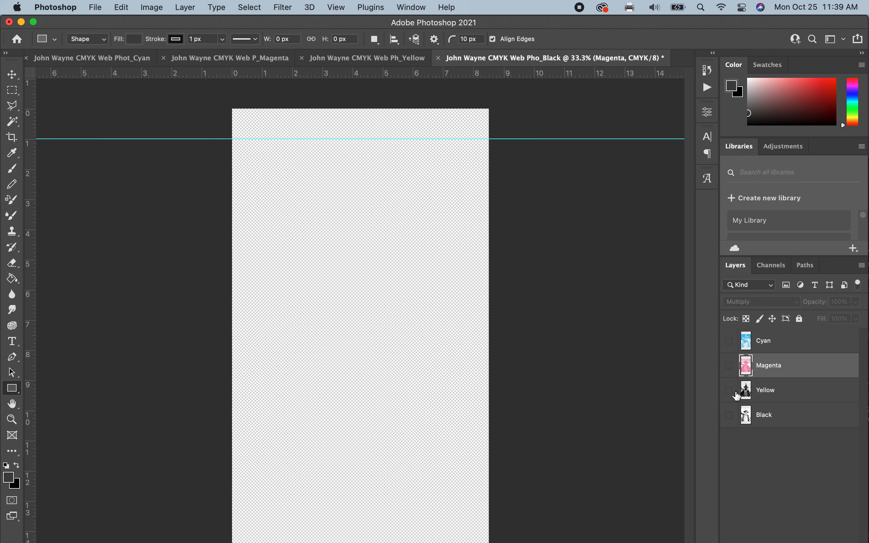
Show the Yellow layer and colorize it with Hue/Saturation, using hue 56, saturation +100 and lightness +66.
left_click(729, 391)
left_click(759, 394)
key("super+u")
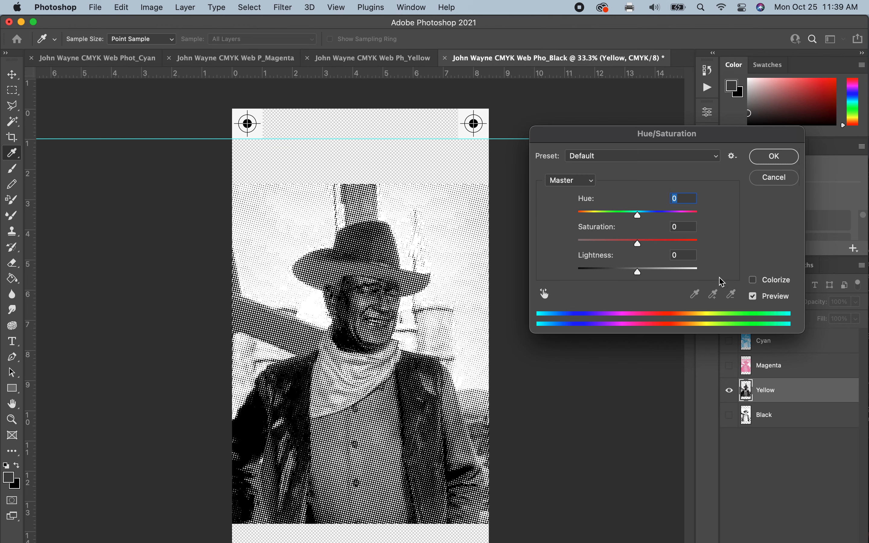
left_click(756, 284)
left_click_drag(652, 243, 727, 256)
left_click_drag(637, 273, 679, 275)
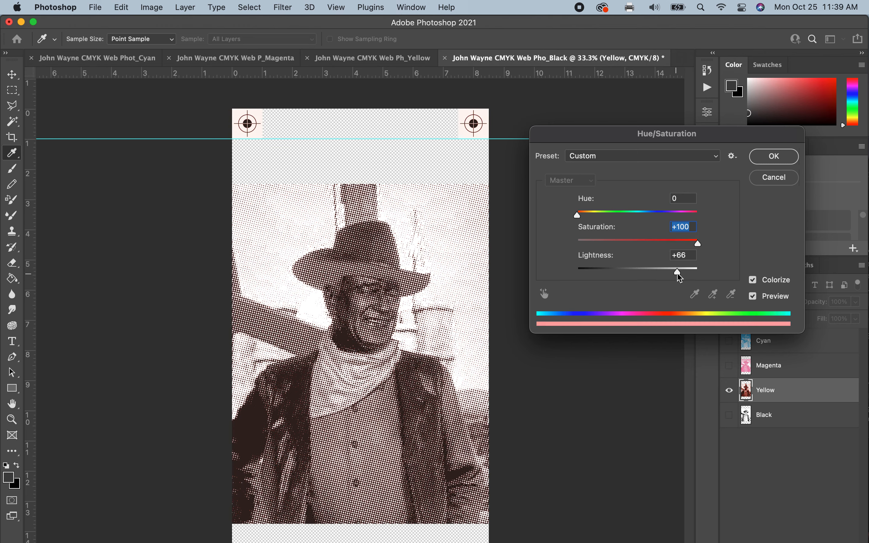
left_click_drag(577, 215, 598, 217)
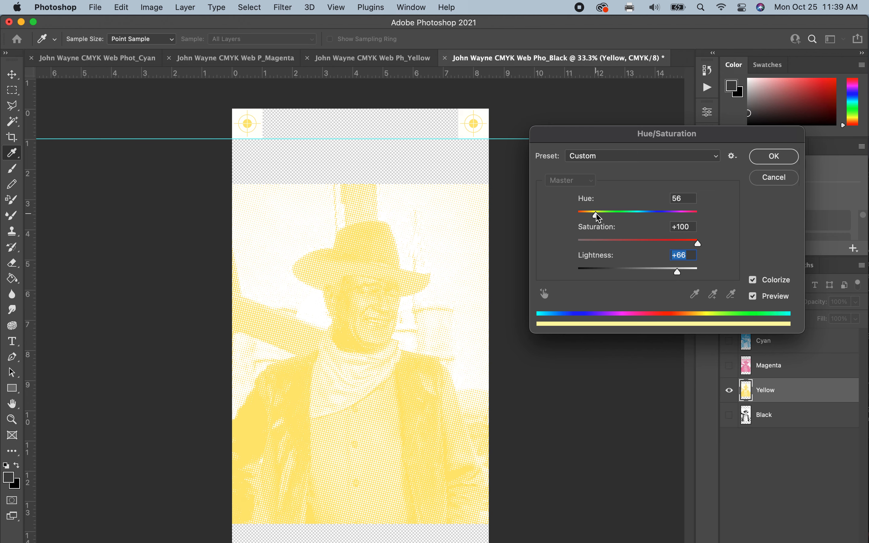
left_click(598, 217)
left_click(773, 157)
Show the Black layer instead of the Yellow one and set its blend mode to Multiply.
left_click(730, 390)
left_click(729, 415)
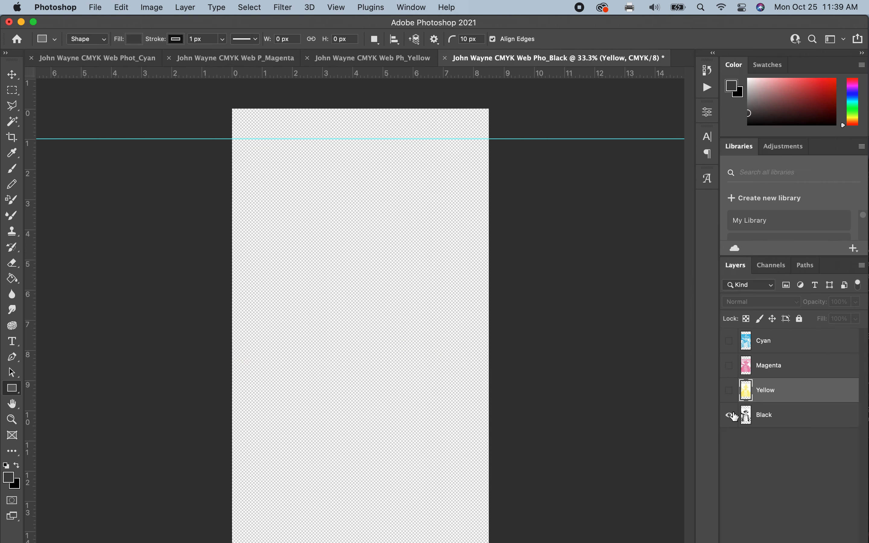
left_click(773, 417)
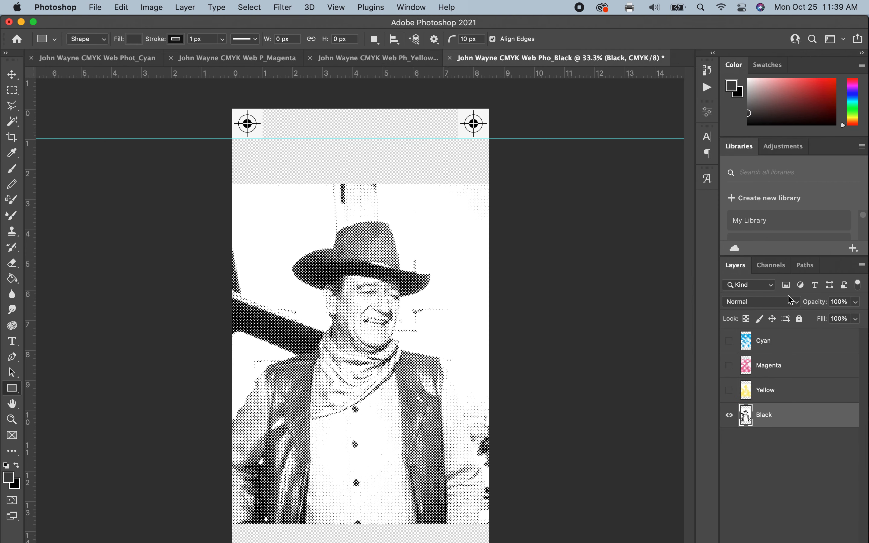
left_click(768, 306)
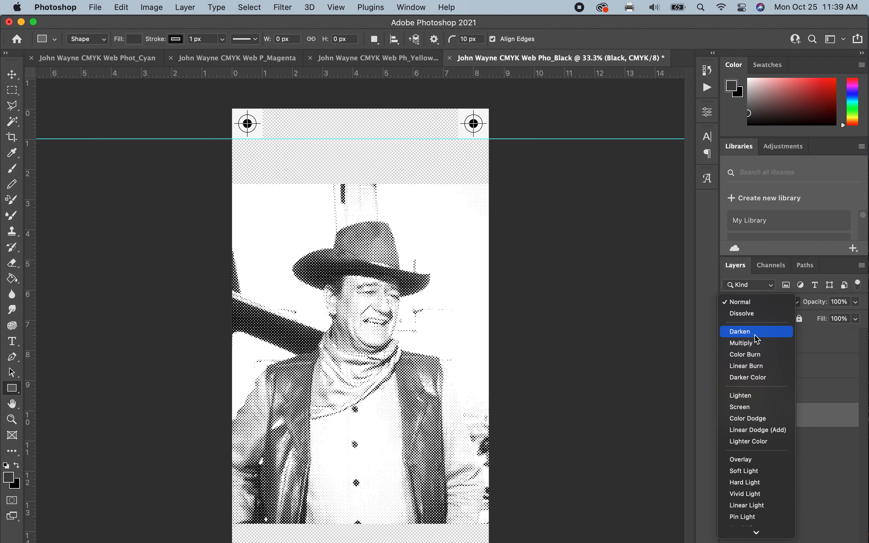
left_click(756, 343)
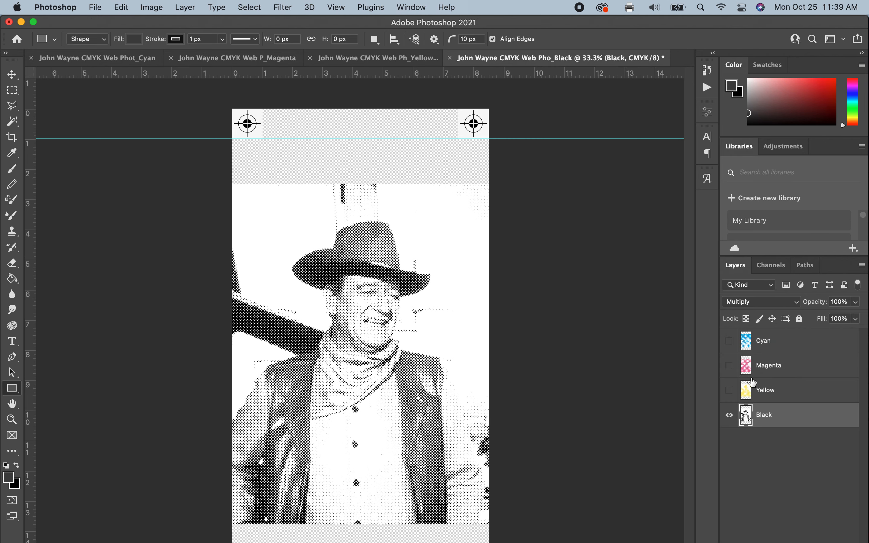
Turn on the Cyan, Magenta, Yellow and Black layers one by one, toggling layers to compare their effect on the combined image.
left_click(731, 420)
left_click(728, 341)
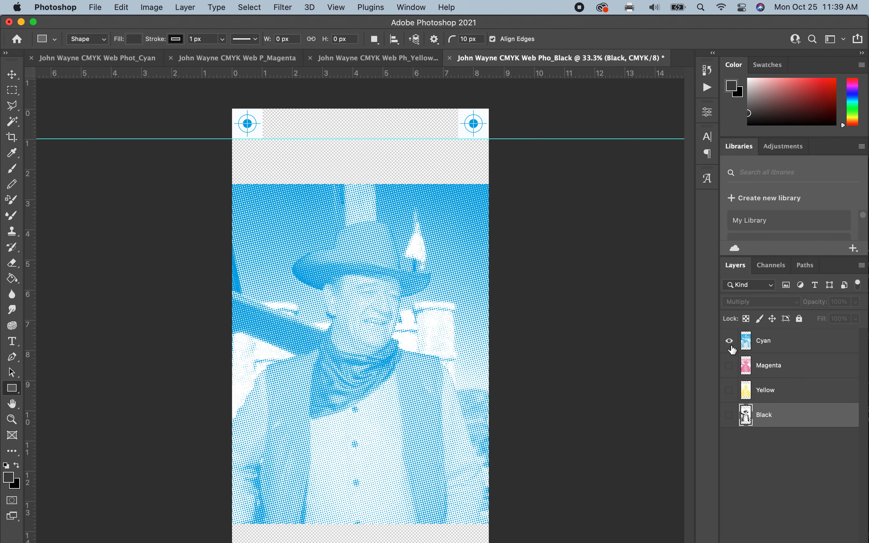
left_click(729, 366)
left_click(730, 365)
left_click(730, 365)
left_click(730, 365)
left_click(731, 366)
left_click(729, 391)
left_click(729, 415)
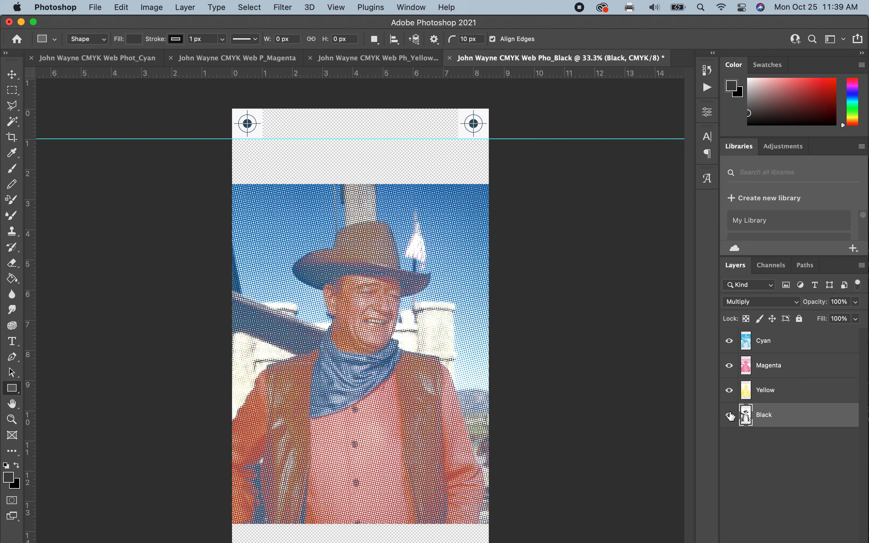
left_click(729, 416)
left_click(730, 392)
left_click(729, 391)
Set the Yellow layer's blend mode to Multiply.
left_click(764, 390)
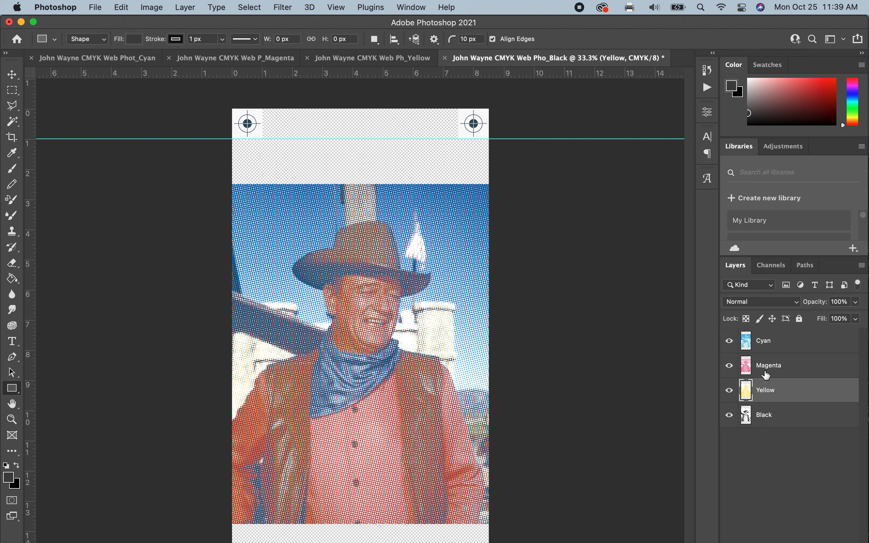
left_click(773, 303)
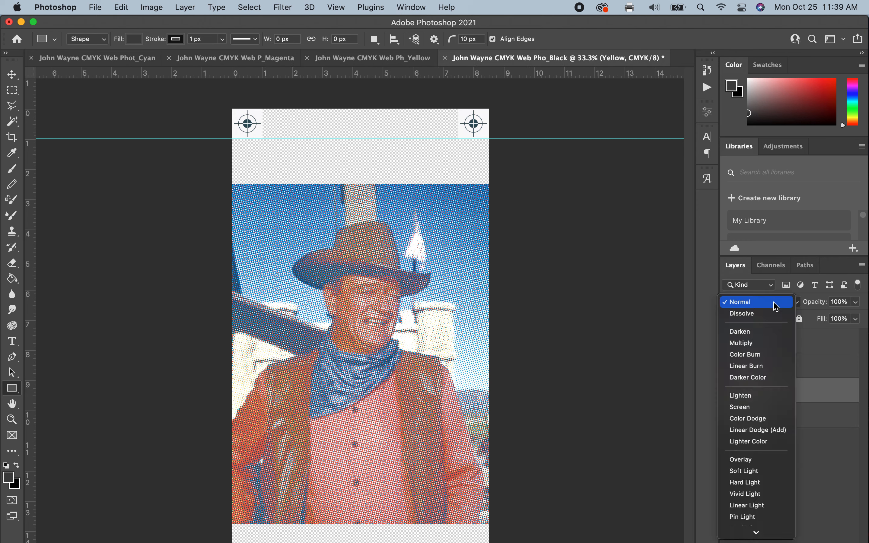
left_click(742, 343)
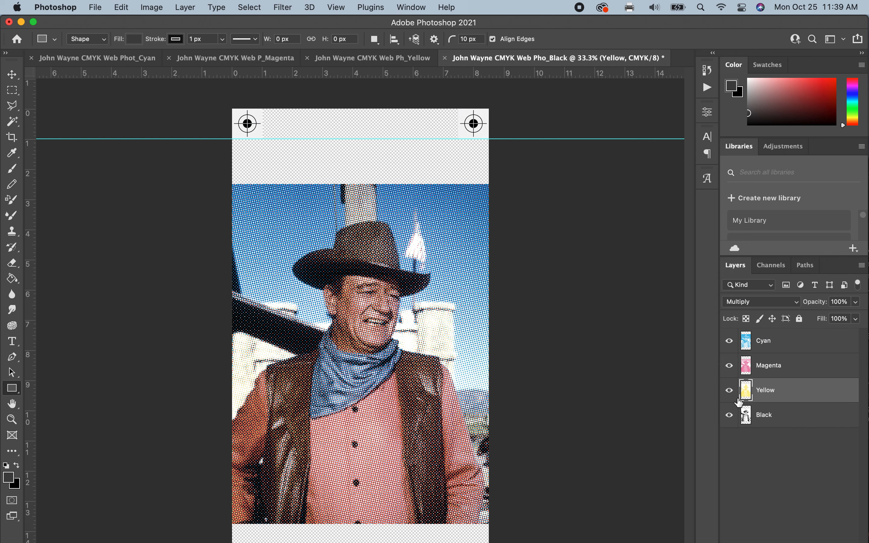
Compare the image with and without the Yellow and Black layers, and examine the overlapping halftone dots around the face up close.
left_click(729, 414)
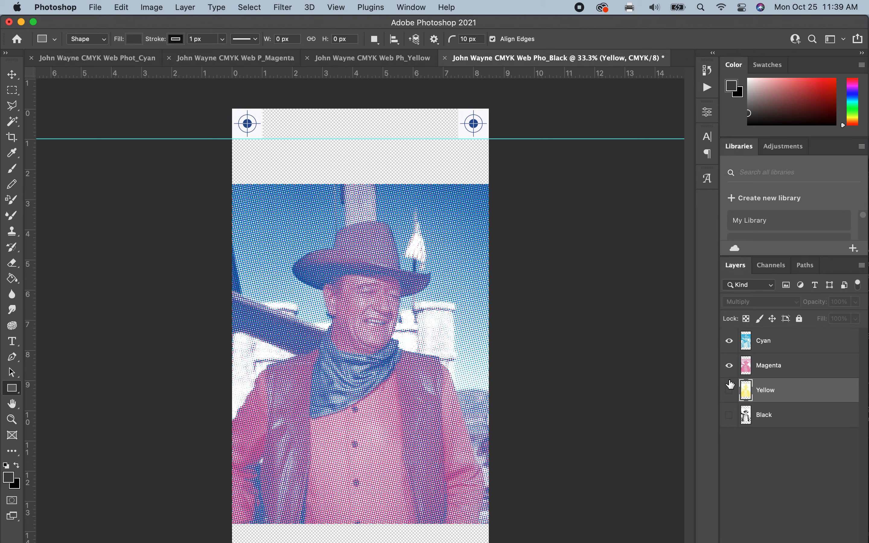
left_click(729, 415)
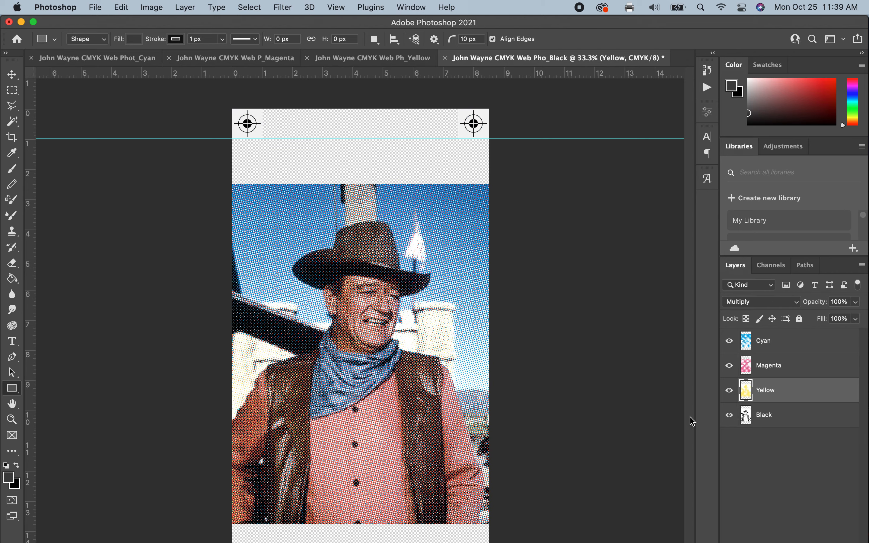
key("super+equal")
key("super+equal")
key("super+equal")
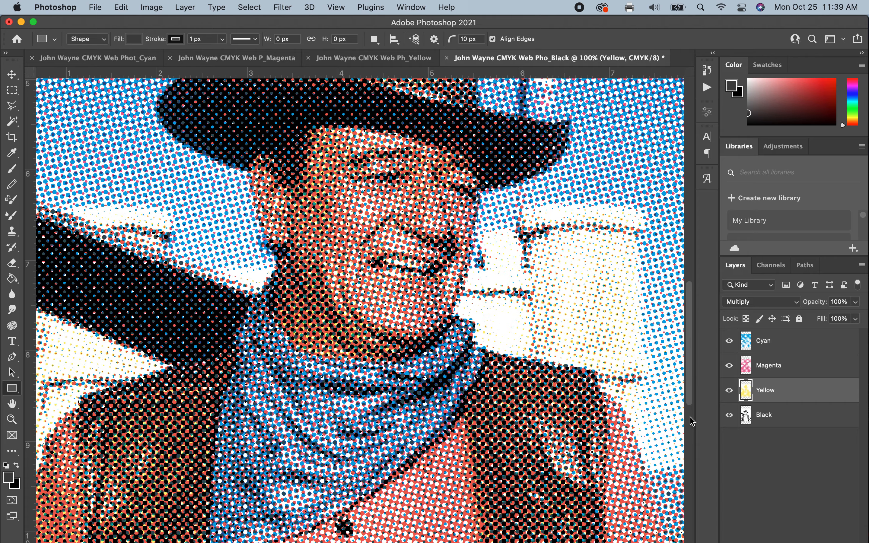
key("super+equal")
scroll(438, 361, "up", 10)
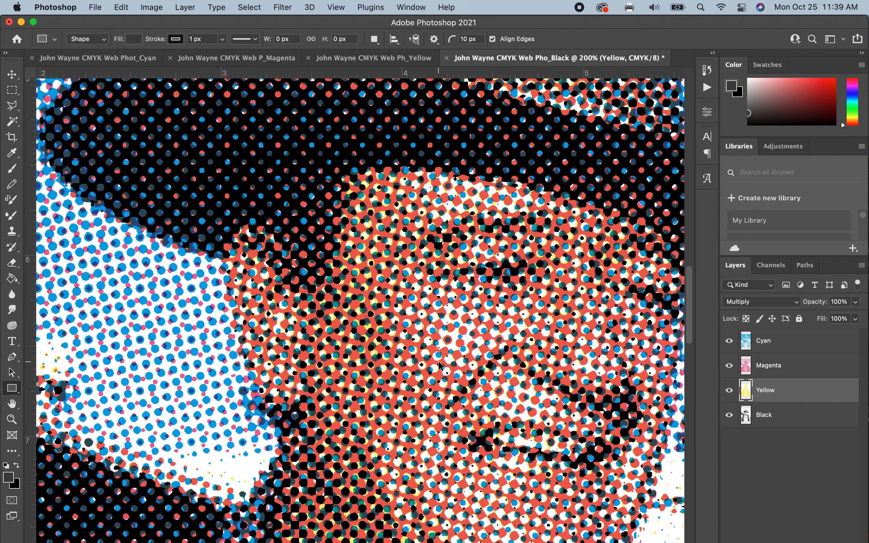
key("super+minus")
key("super+minus")
key("super+minus")
key("super+minus")
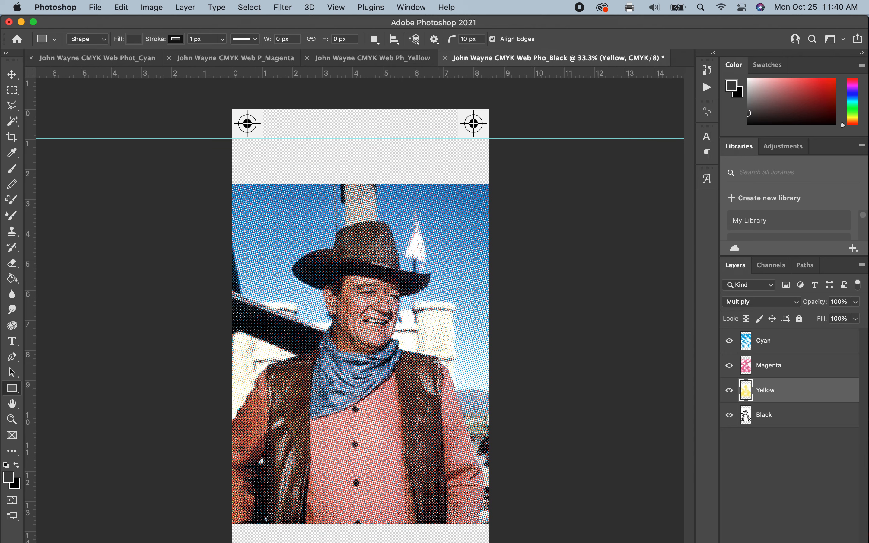